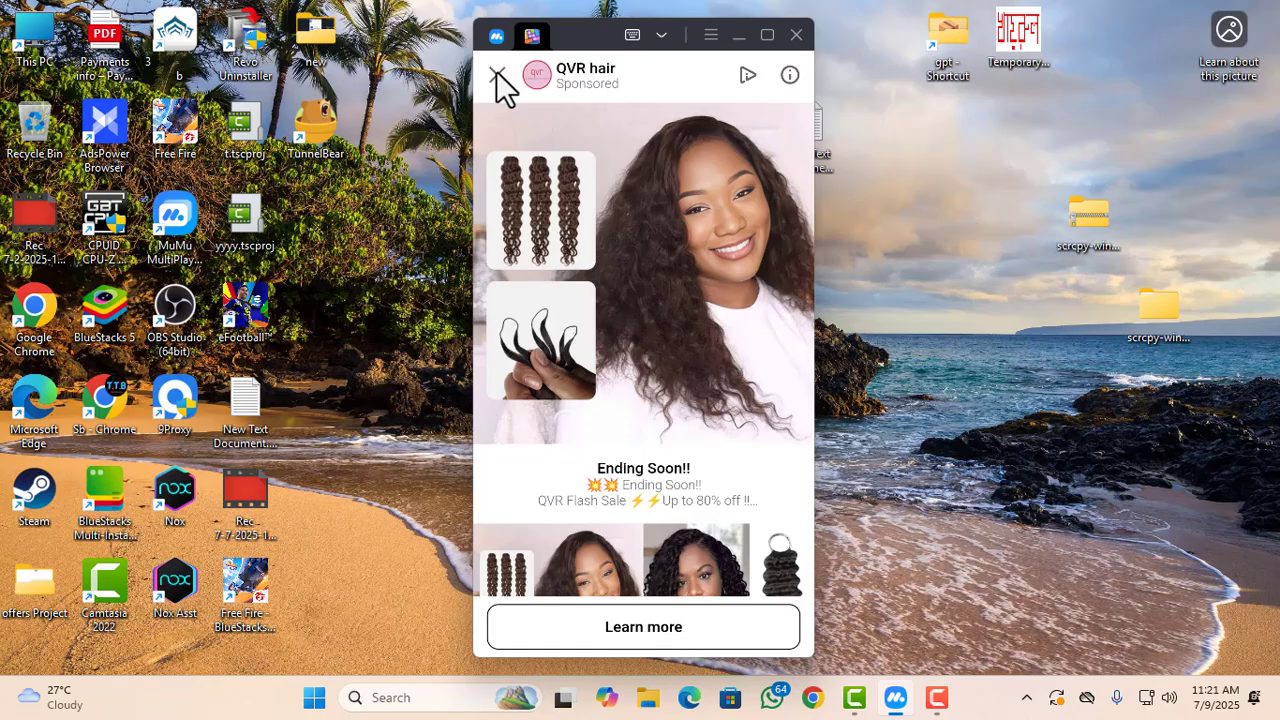
Dismiss the full-screen ad and the no-ads offer, and continue from the completed level to Level 23.
{"action": "left_click", "coordinate": [497, 75]}
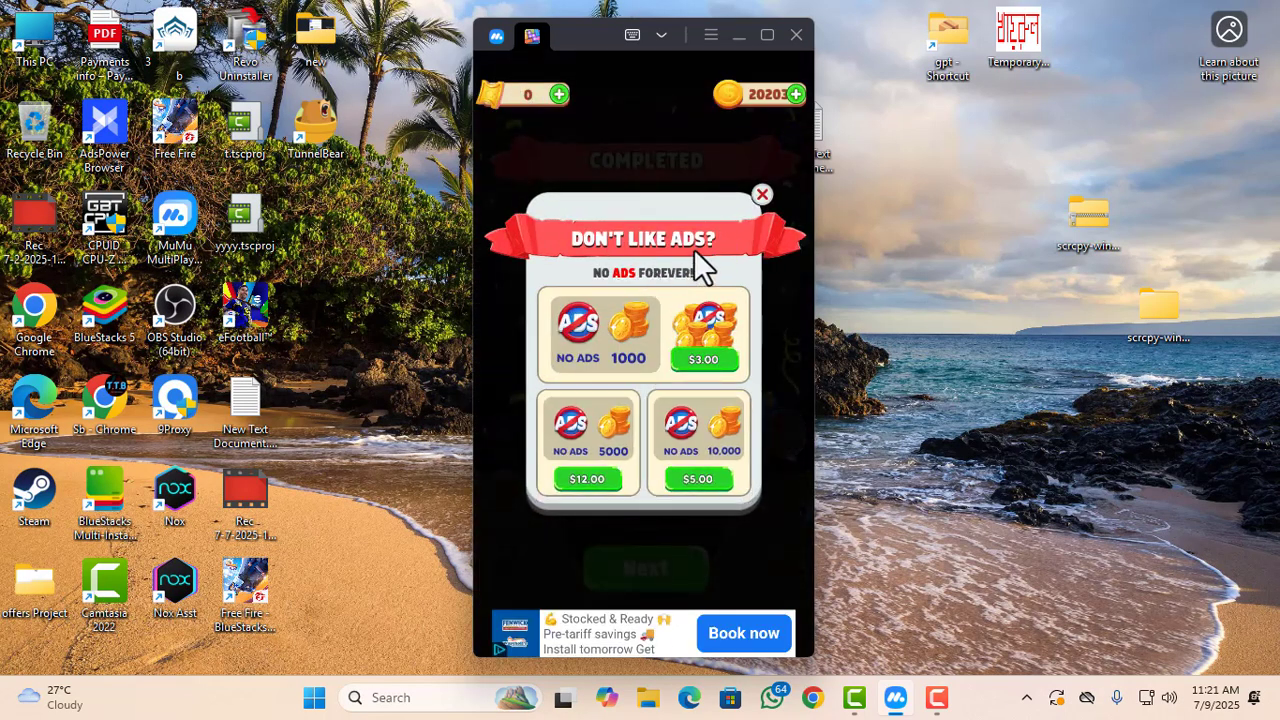
{"action": "left_click", "coordinate": [766, 192]}
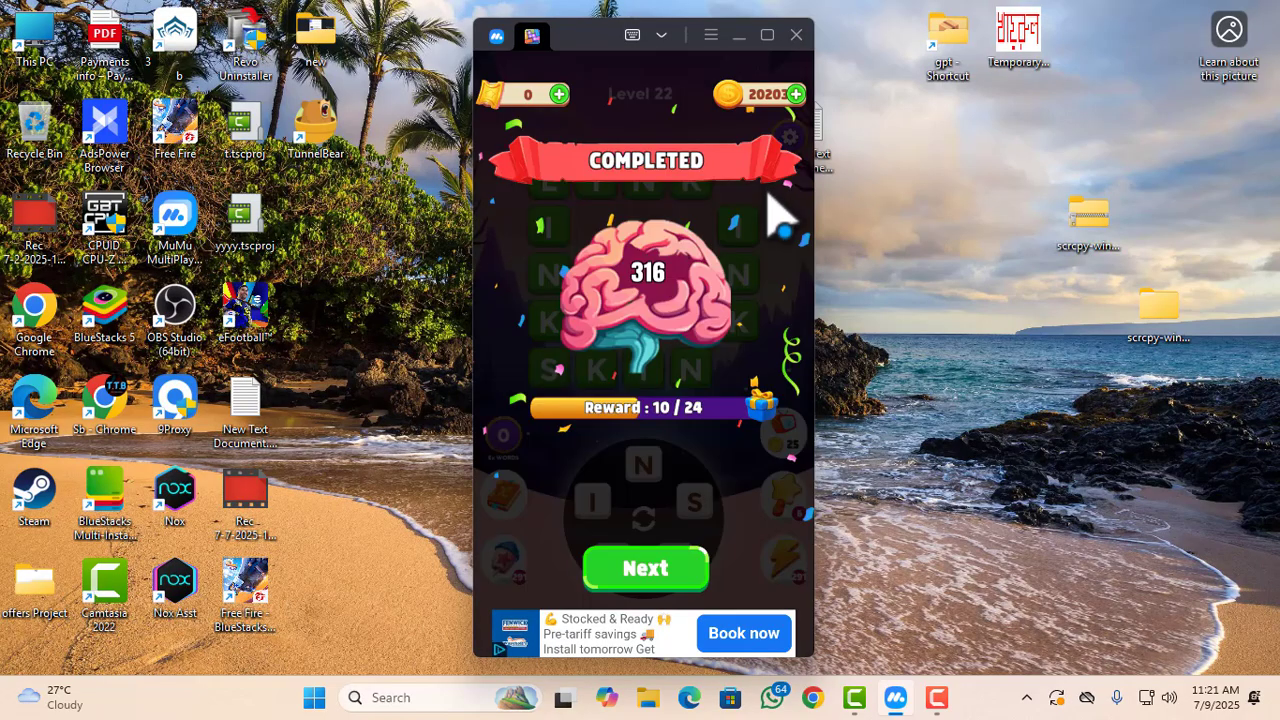
{"action": "left_click", "coordinate": [686, 555]}
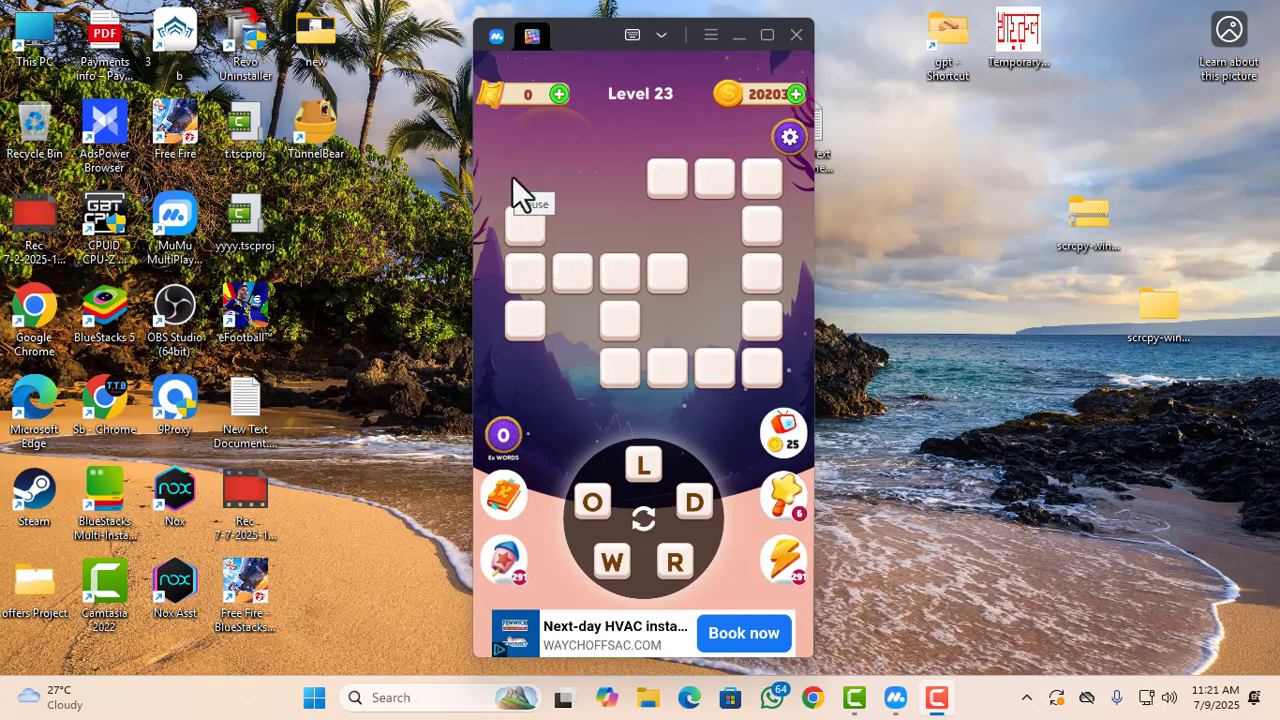
Reveal letters in the Level 23 puzzle with the hammer booster and buy the power pack containing 20 of each booster.
{"action": "left_click", "coordinate": [790, 500]}
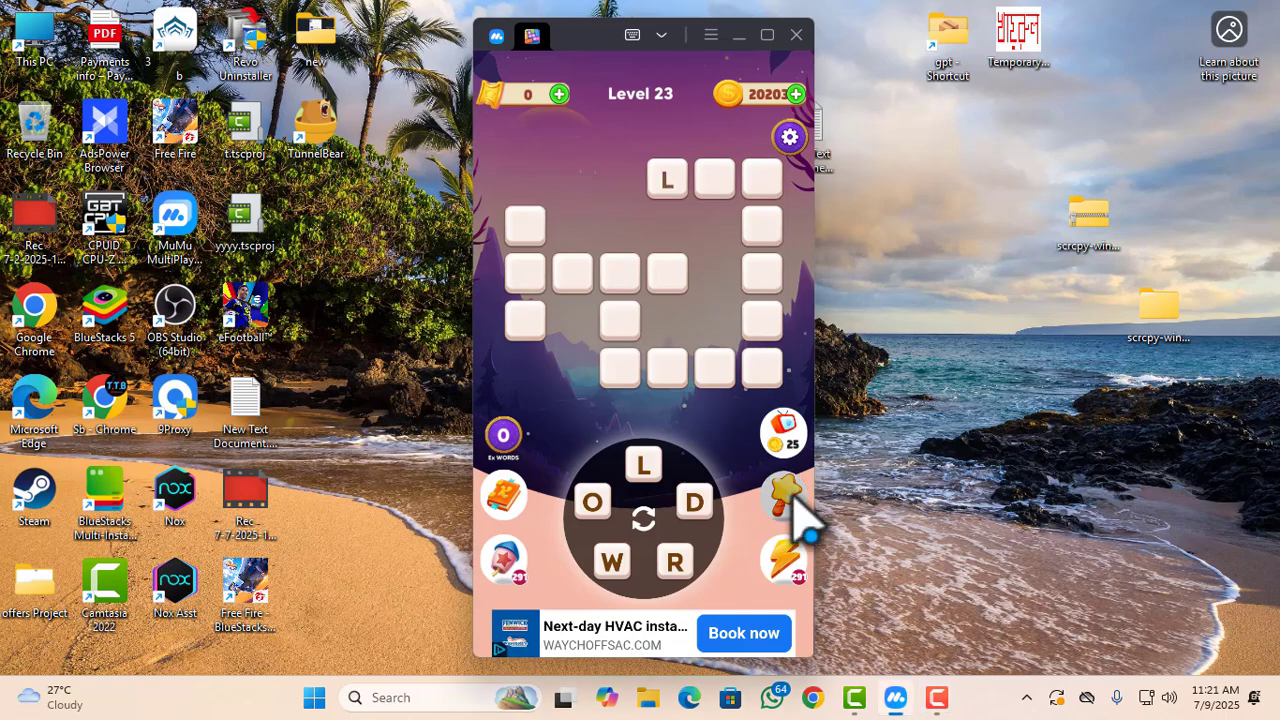
{"action": "left_click", "coordinate": [797, 505]}
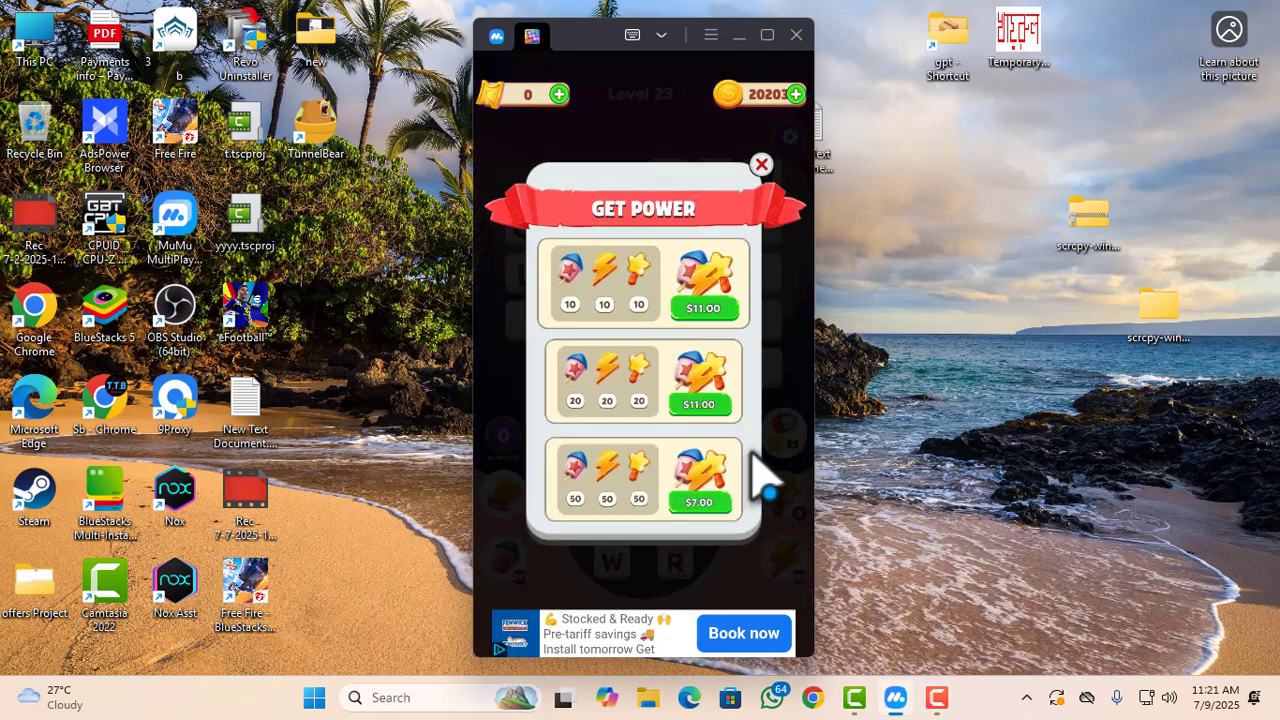
{"action": "left_click", "coordinate": [720, 410]}
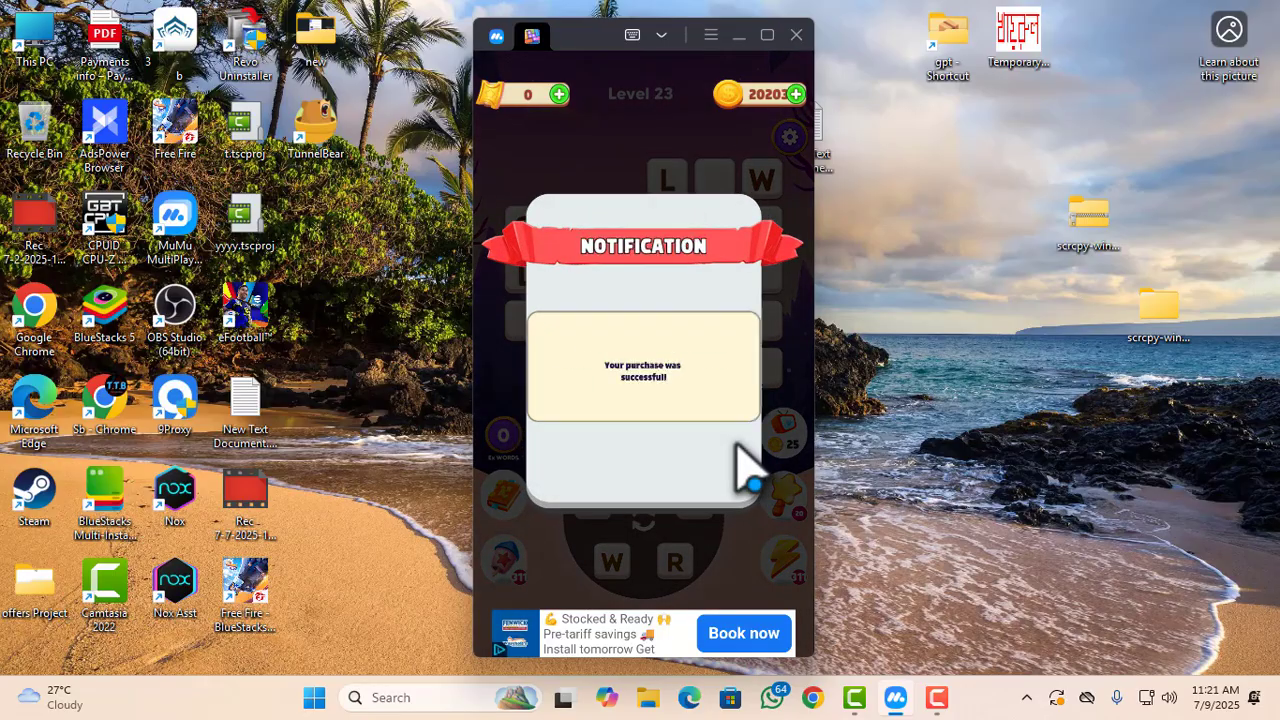
{"action": "left_click", "coordinate": [750, 208]}
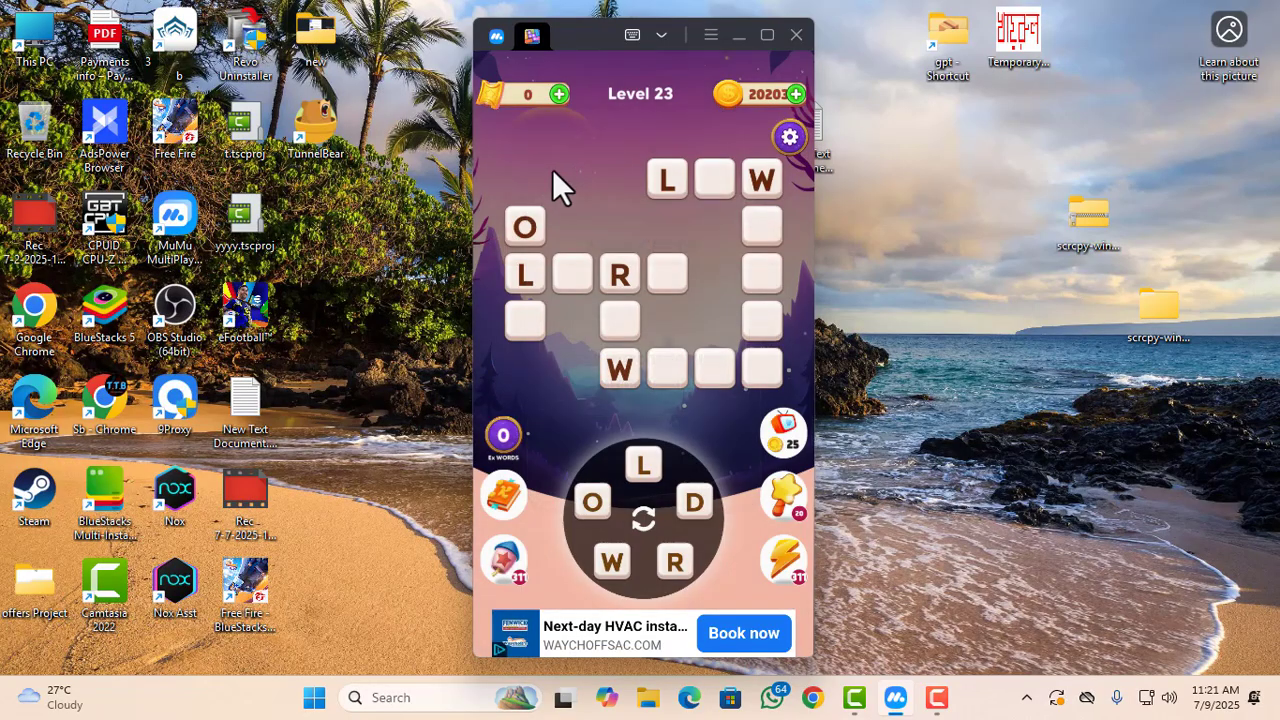
Close the emulator window running the word game.
{"action": "left_click", "coordinate": [794, 34]}
{"action": "left_click", "coordinate": [596, 393]}
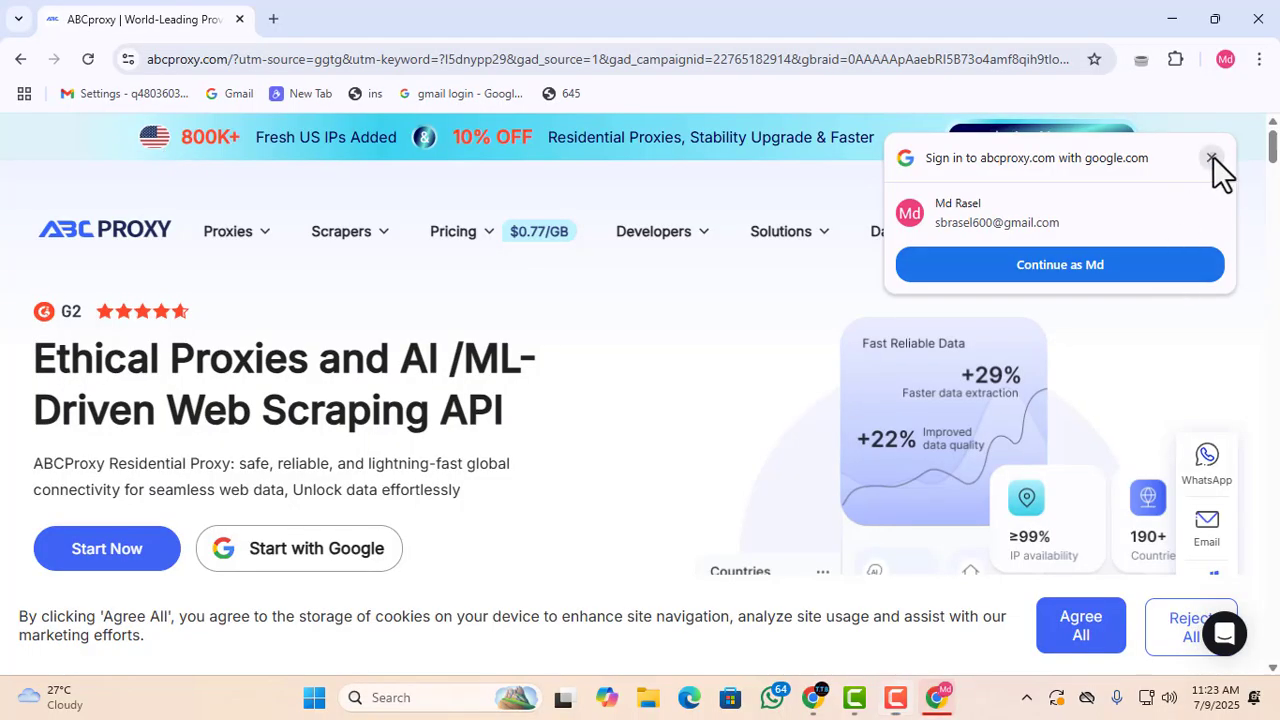
Dismiss the Google sign-in prompt on the ABCproxy homepage and look through its pricing, scraper and proxy offerings.
{"action": "left_click", "coordinate": [1211, 158]}
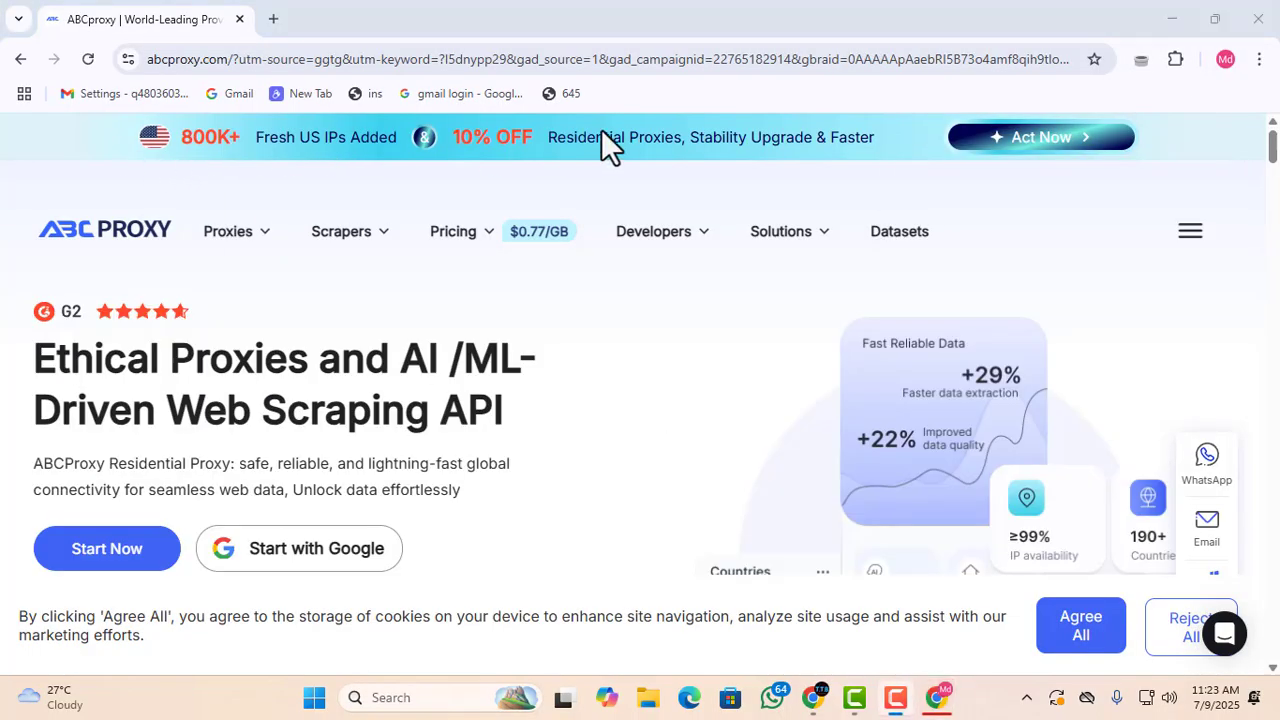
{"action": "mouse_move", "coordinate": [453, 231]}
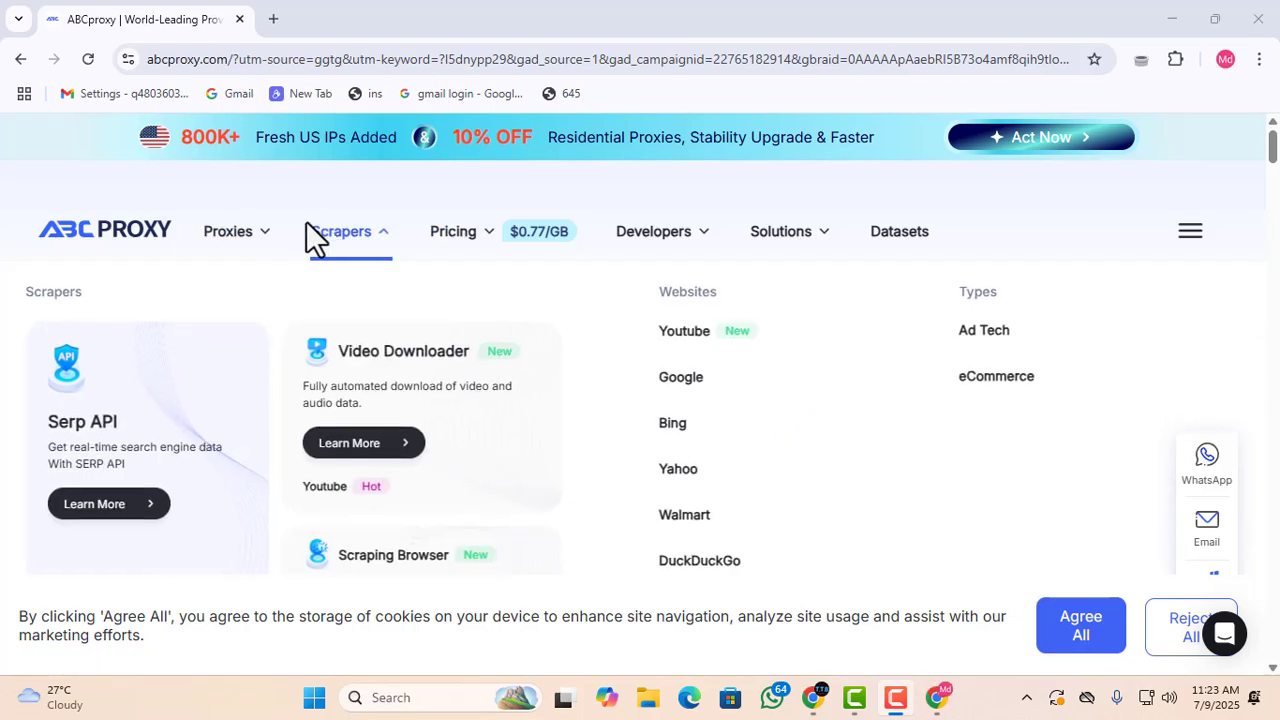
{"action": "mouse_move", "coordinate": [258, 235]}
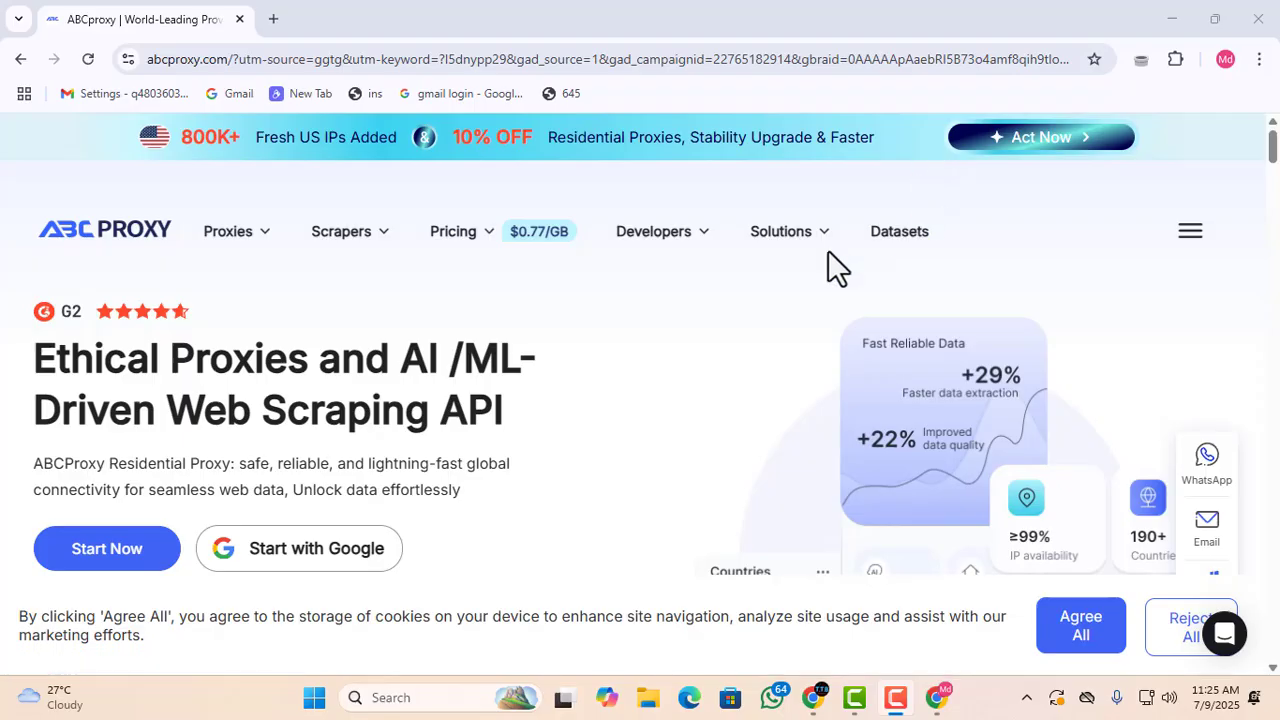
Start the ABCproxy sign-up from the homepage and activate the verification code field on the login page.
{"action": "left_click", "coordinate": [114, 562]}
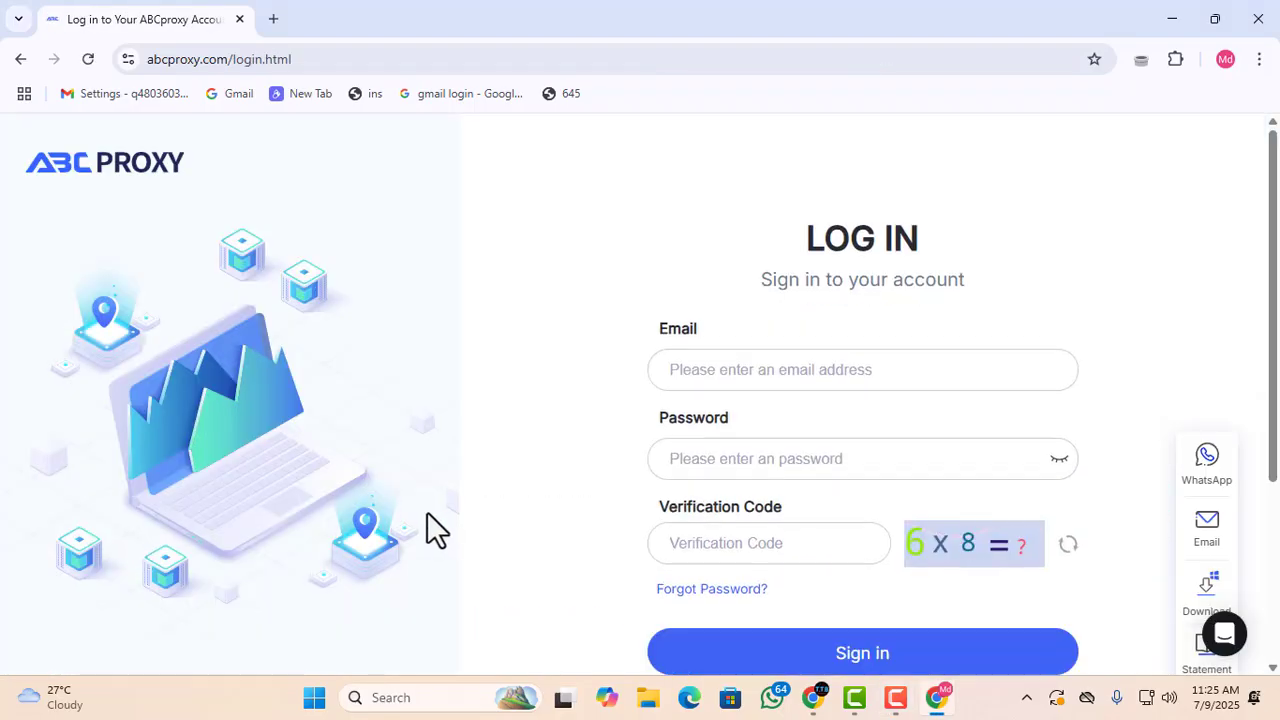
{"action": "left_click", "coordinate": [702, 540]}
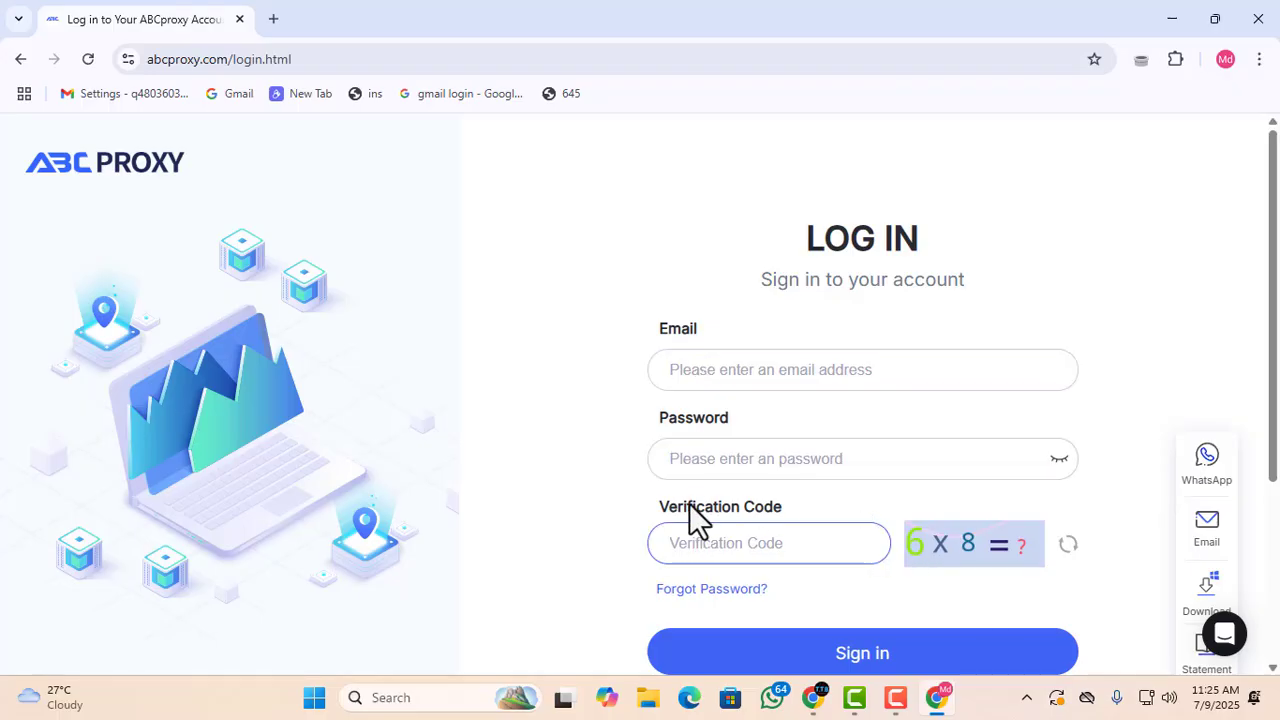
{"action": "left_click_drag", "start_coordinate": [679, 507], "coordinate": [748, 505]}
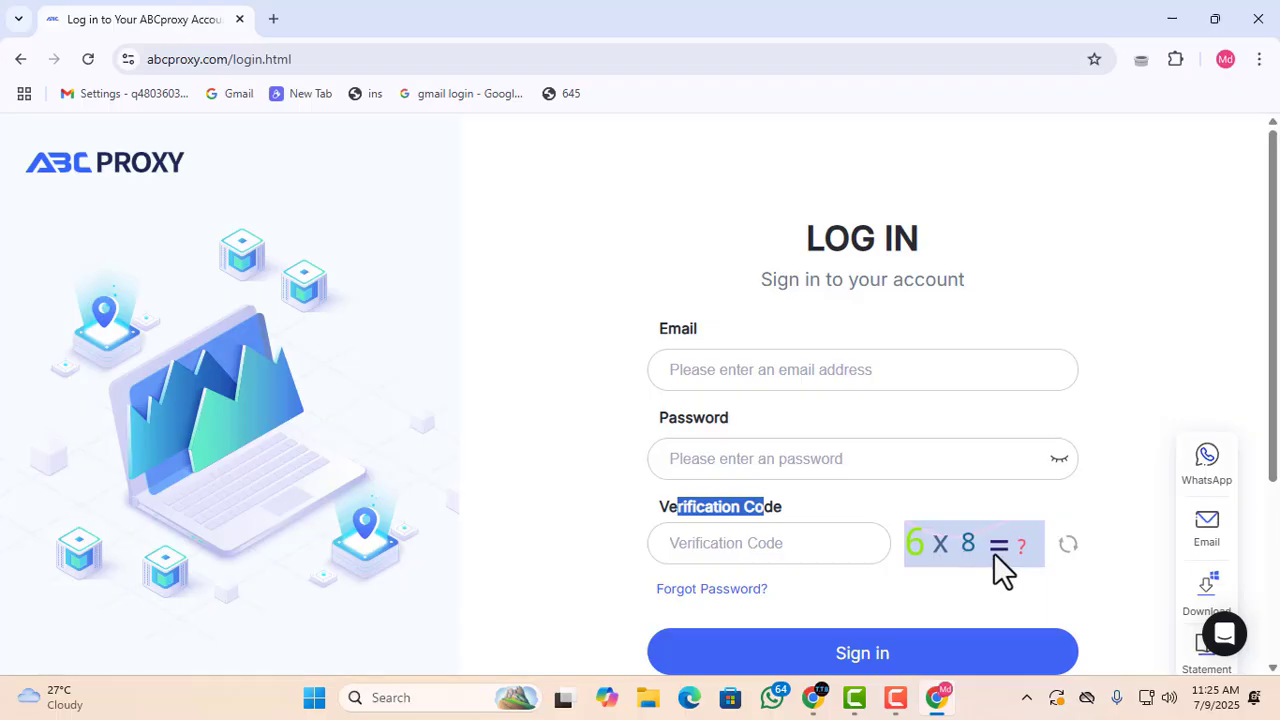
{"action": "left_click", "coordinate": [760, 548]}
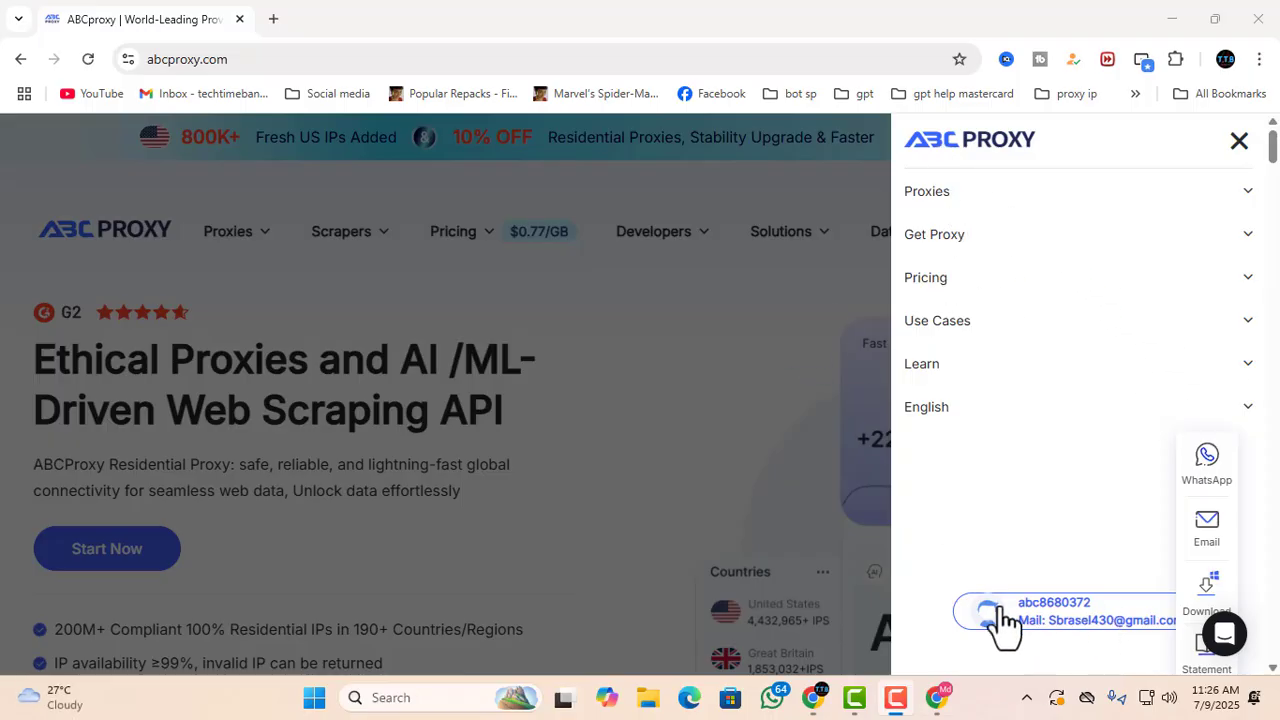
Close the account side menu on the ABCproxy homepage and examine the listed proxy features and clients.
{"action": "left_click", "coordinate": [1240, 142]}
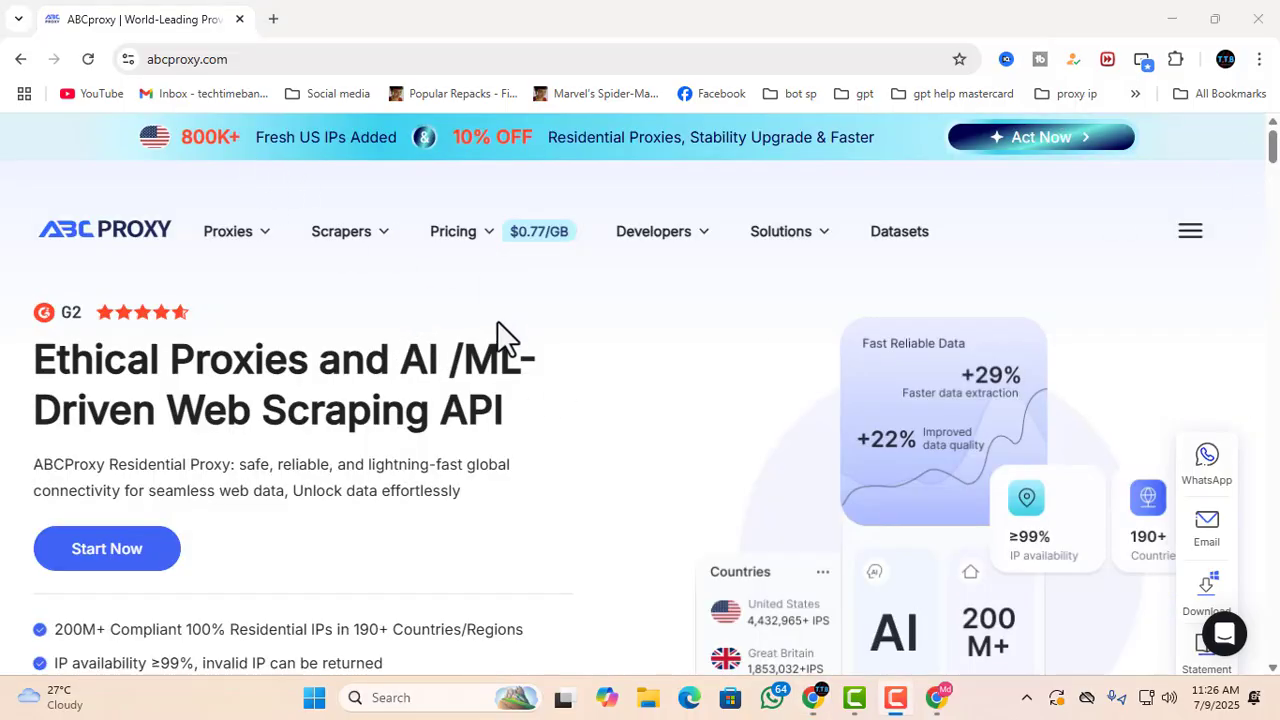
{"action": "scroll", "coordinate": [712, 338], "scroll_direction": "down", "scroll_amount": 4}
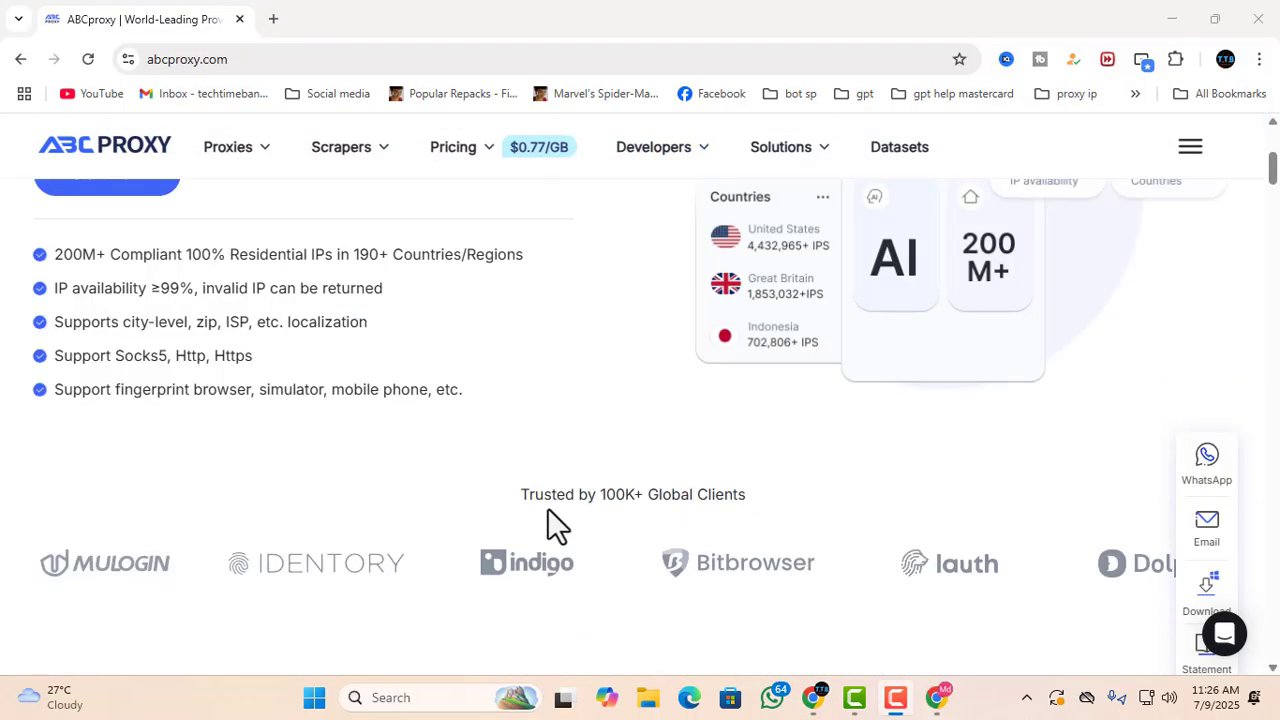
{"action": "scroll", "coordinate": [547, 507], "scroll_direction": "down", "scroll_amount": 3}
In a new browser tab, open the ABCproxy Proxy Manager Downloads page from the search results for "abc proxy download".
{"action": "left_click", "coordinate": [274, 19]}
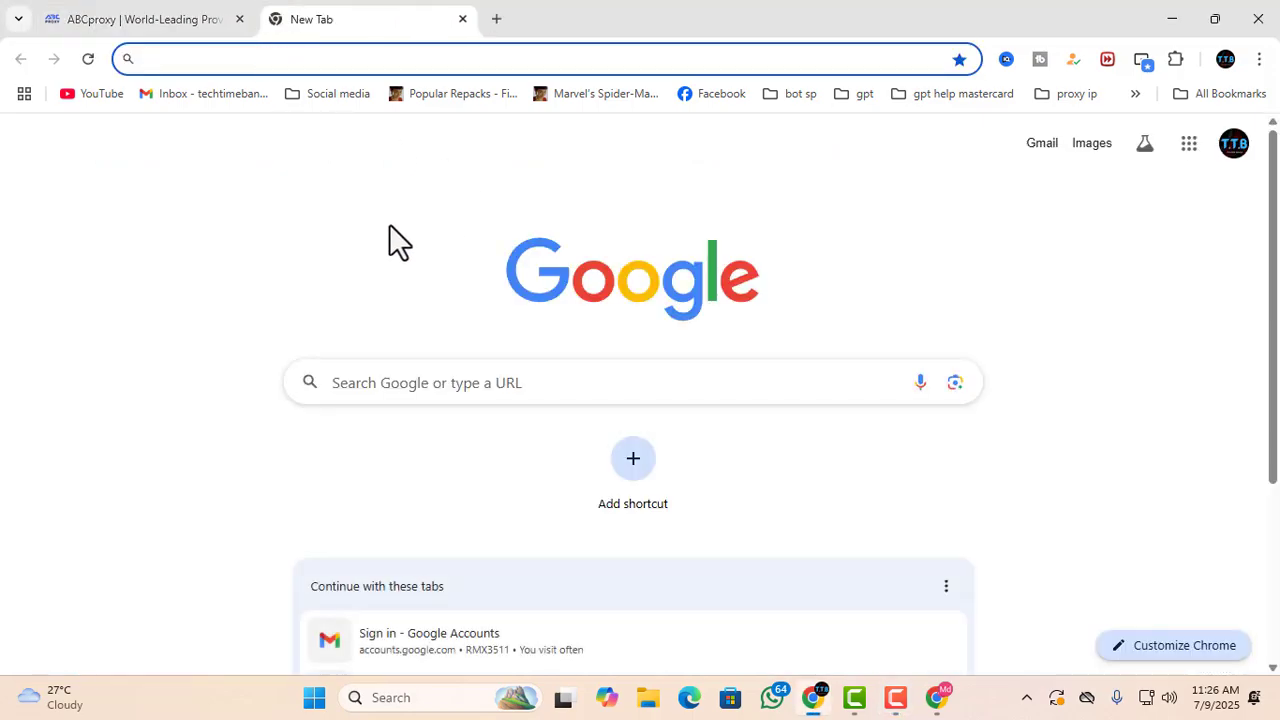
{"action": "left_click", "coordinate": [121, 17]}
{"action": "left_click", "coordinate": [320, 18]}
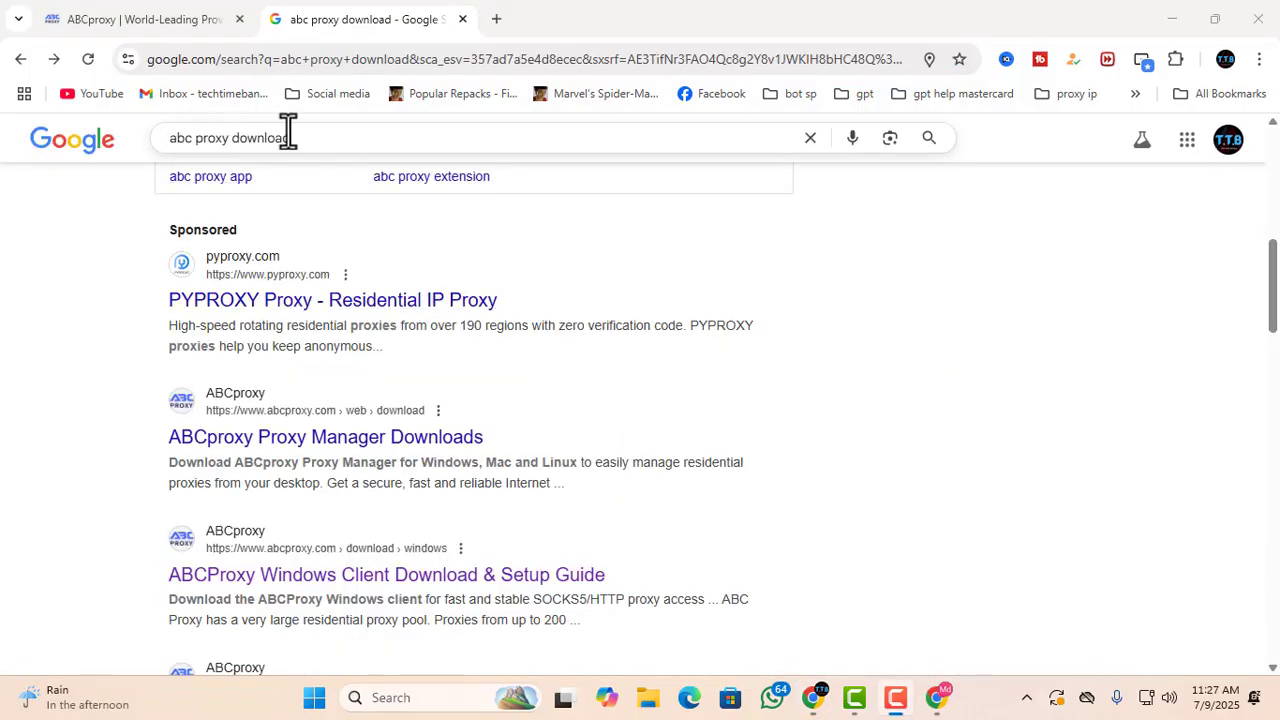
{"action": "left_click", "coordinate": [298, 446]}
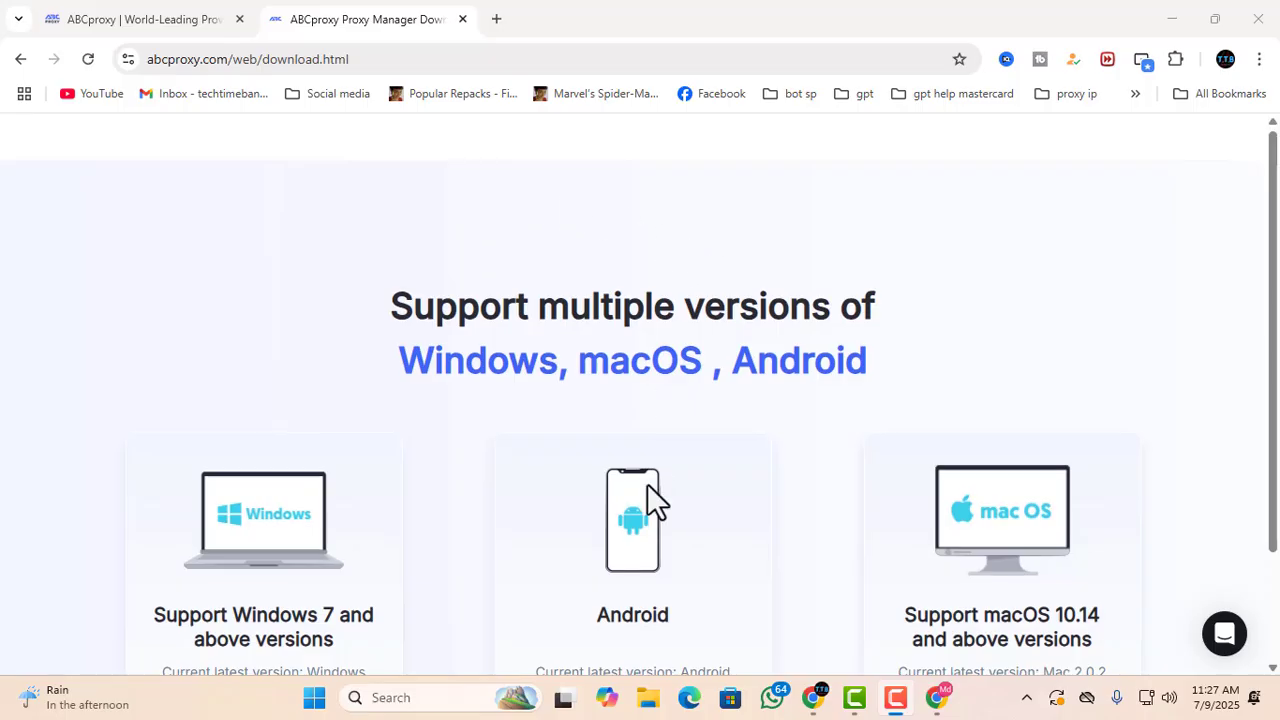
Review the supported operating systems, download the Windows client ABC_S5_PROXY_2.0.3.exe and check its progress in the recent downloads.
{"action": "scroll", "coordinate": [647, 483], "scroll_direction": "down", "scroll_amount": 2}
{"action": "left_click_drag", "start_coordinate": [217, 480], "coordinate": [342, 478]}
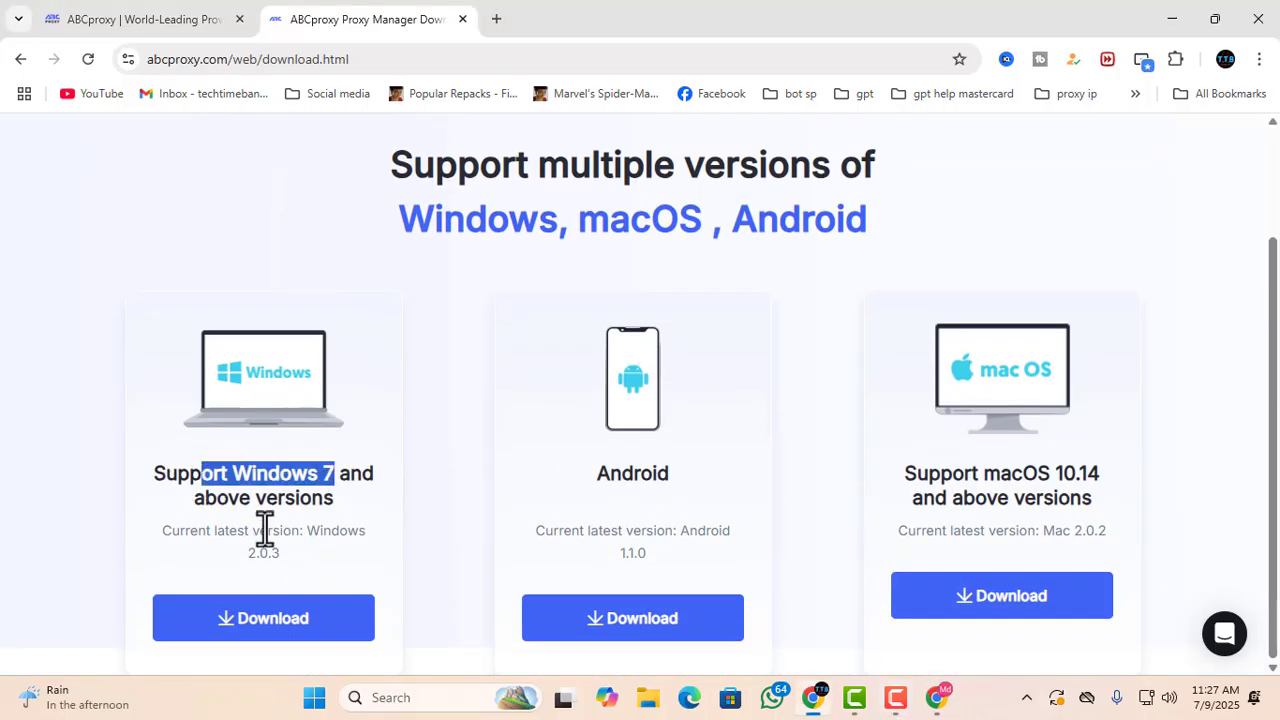
{"action": "left_click_drag", "start_coordinate": [598, 474], "coordinate": [697, 484]}
{"action": "left_click_drag", "start_coordinate": [940, 472], "coordinate": [1050, 498]}
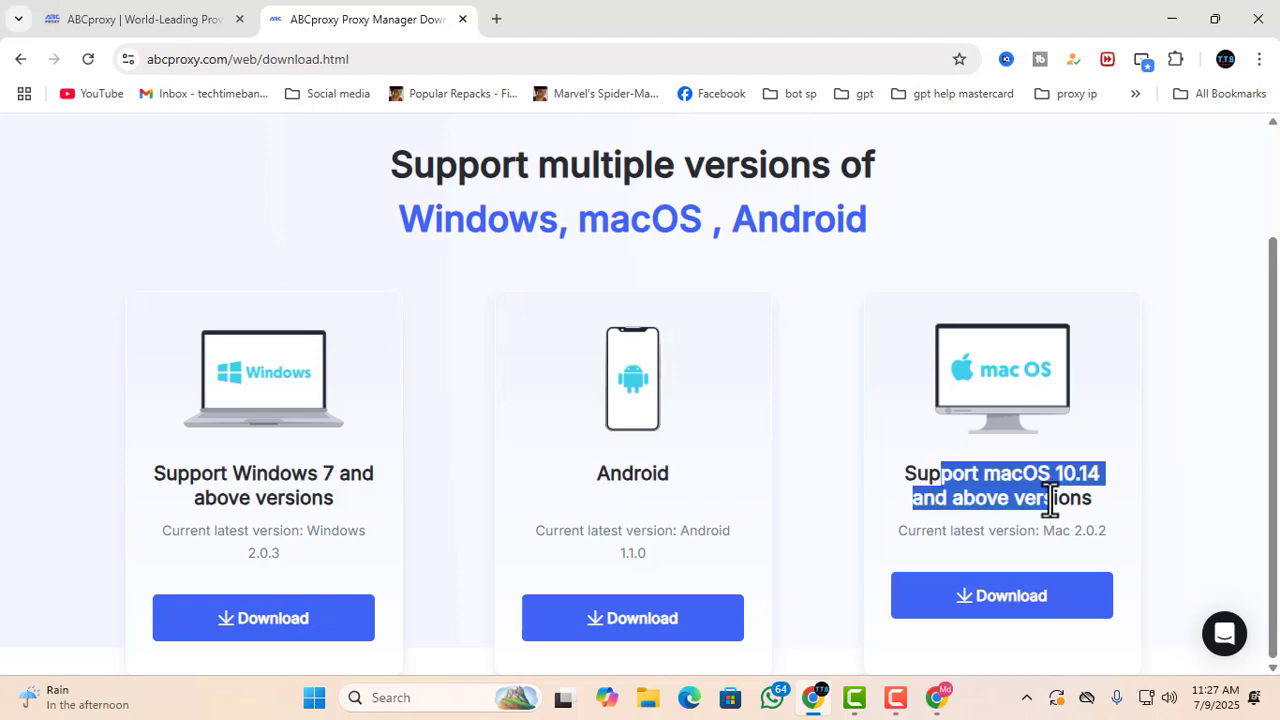
{"action": "left_click", "coordinate": [1044, 514]}
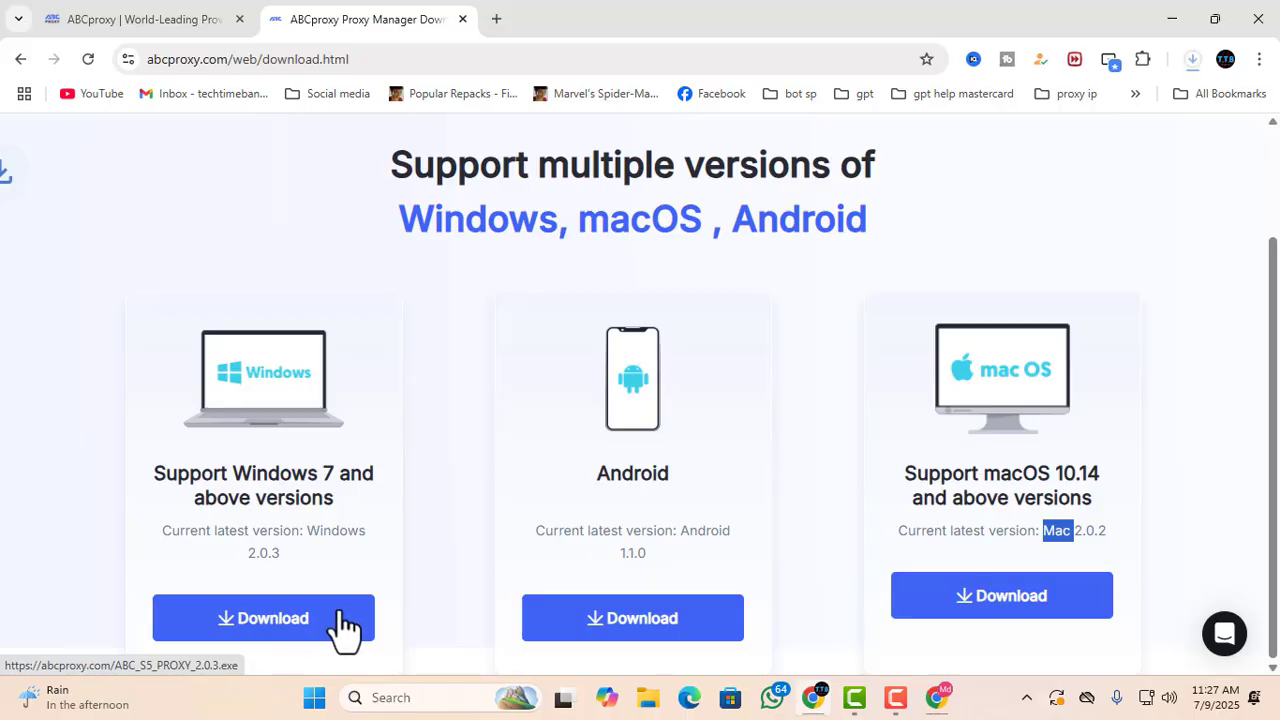
{"action": "left_click", "coordinate": [1192, 59]}
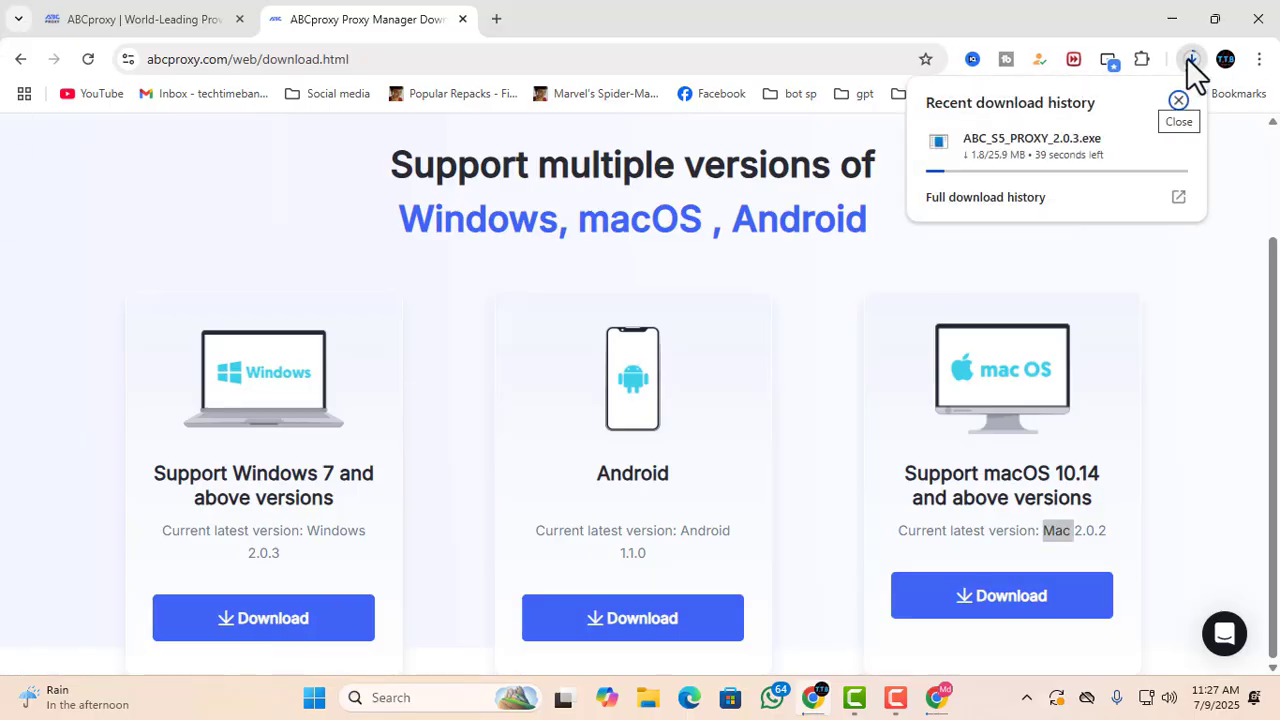
Examine the latest version information for the Android client on the download page.
{"action": "left_click_drag", "start_coordinate": [538, 530], "coordinate": [684, 532]}
{"action": "double_click", "coordinate": [686, 531]}
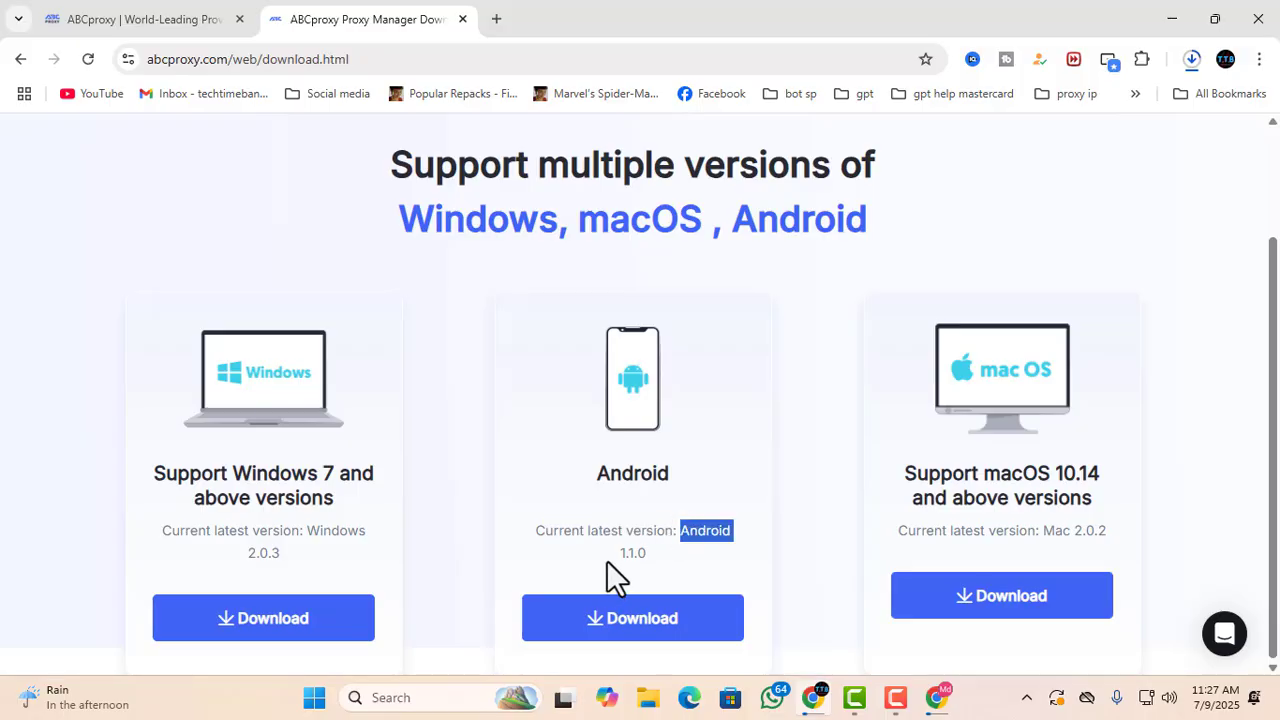
{"action": "triple_click", "coordinate": [636, 543]}
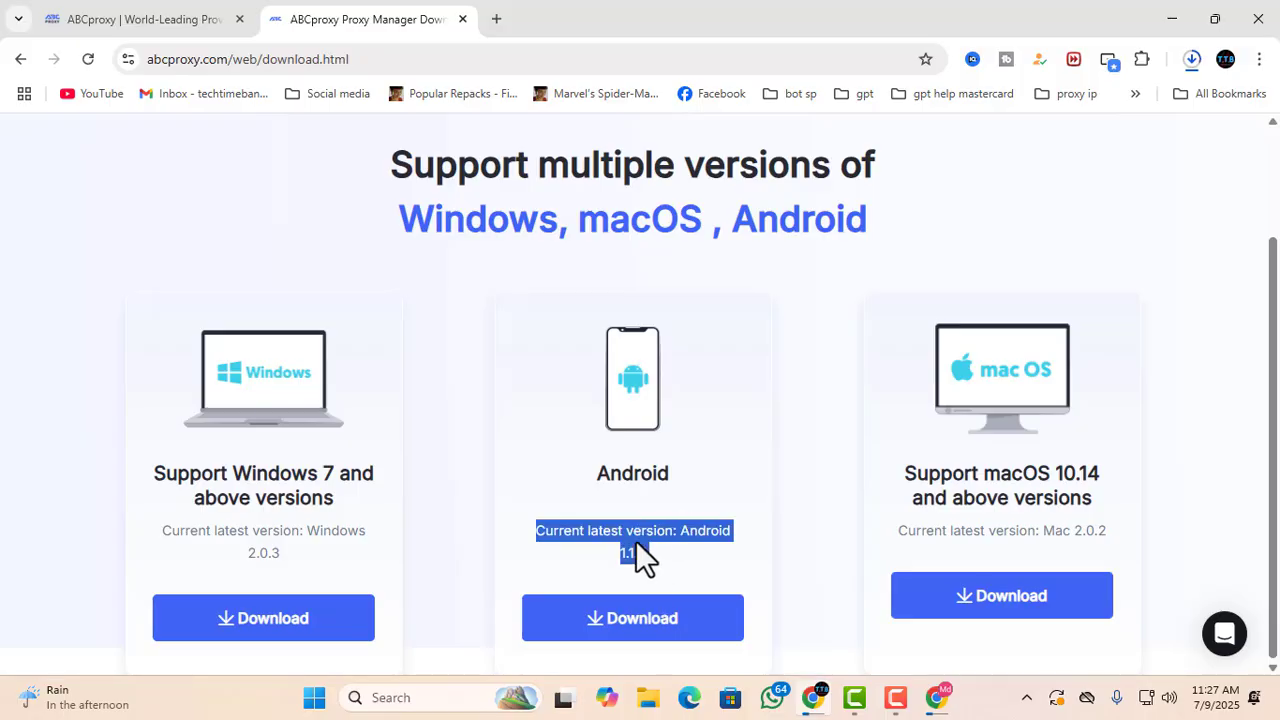
{"action": "double_click", "coordinate": [635, 540]}
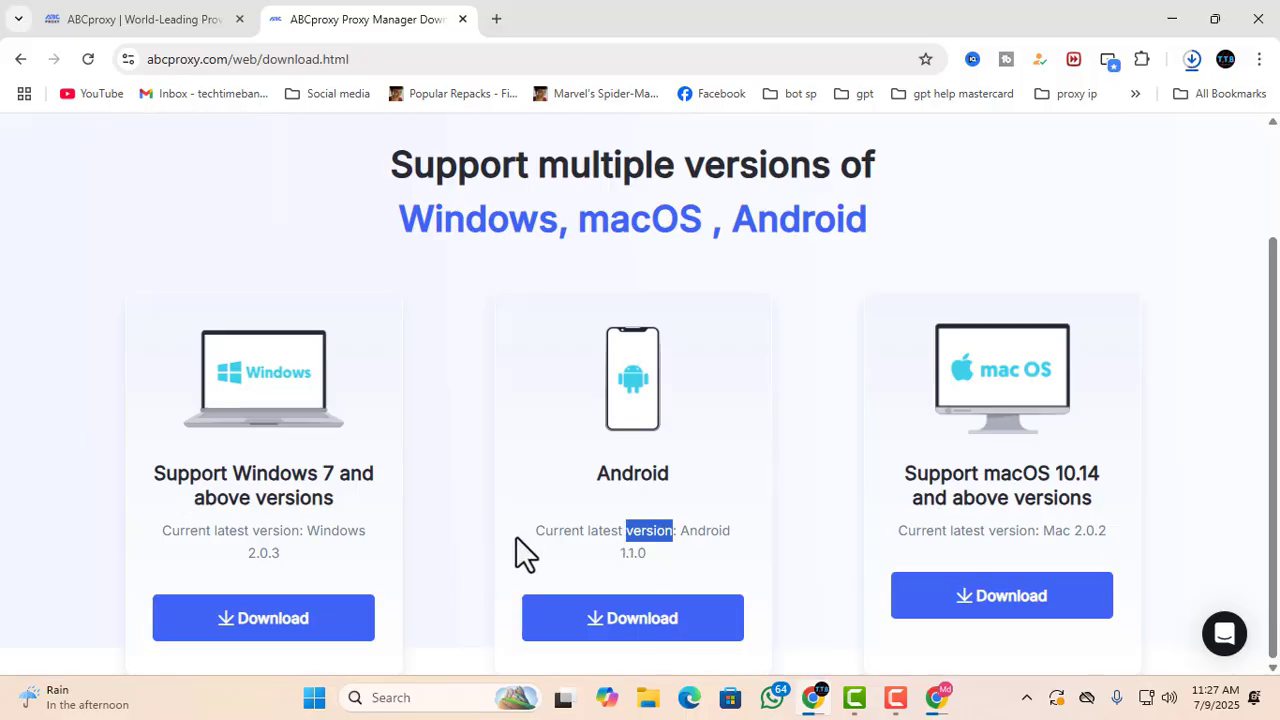
{"action": "left_click", "coordinate": [824, 194]}
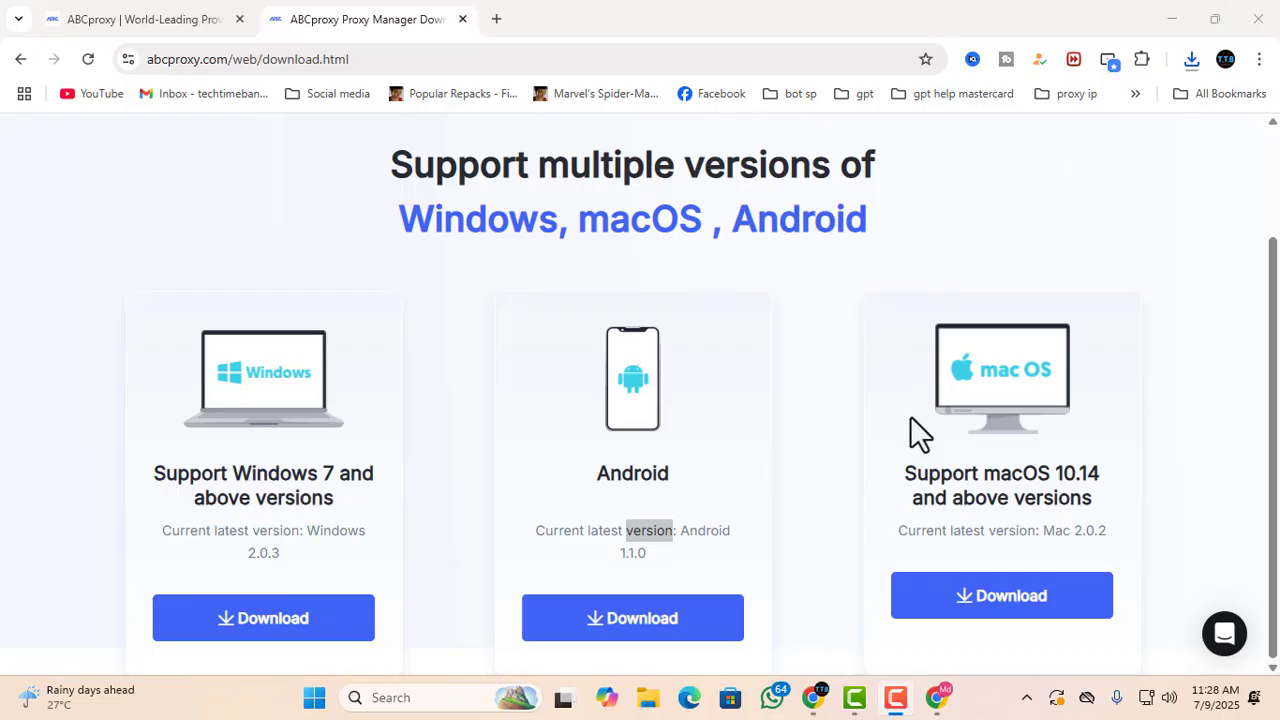
Return to the ABCproxy homepage, open the Residential (Socks5) Proxies pricing page and dismiss the discount coupon popup.
{"action": "left_click", "coordinate": [149, 19]}
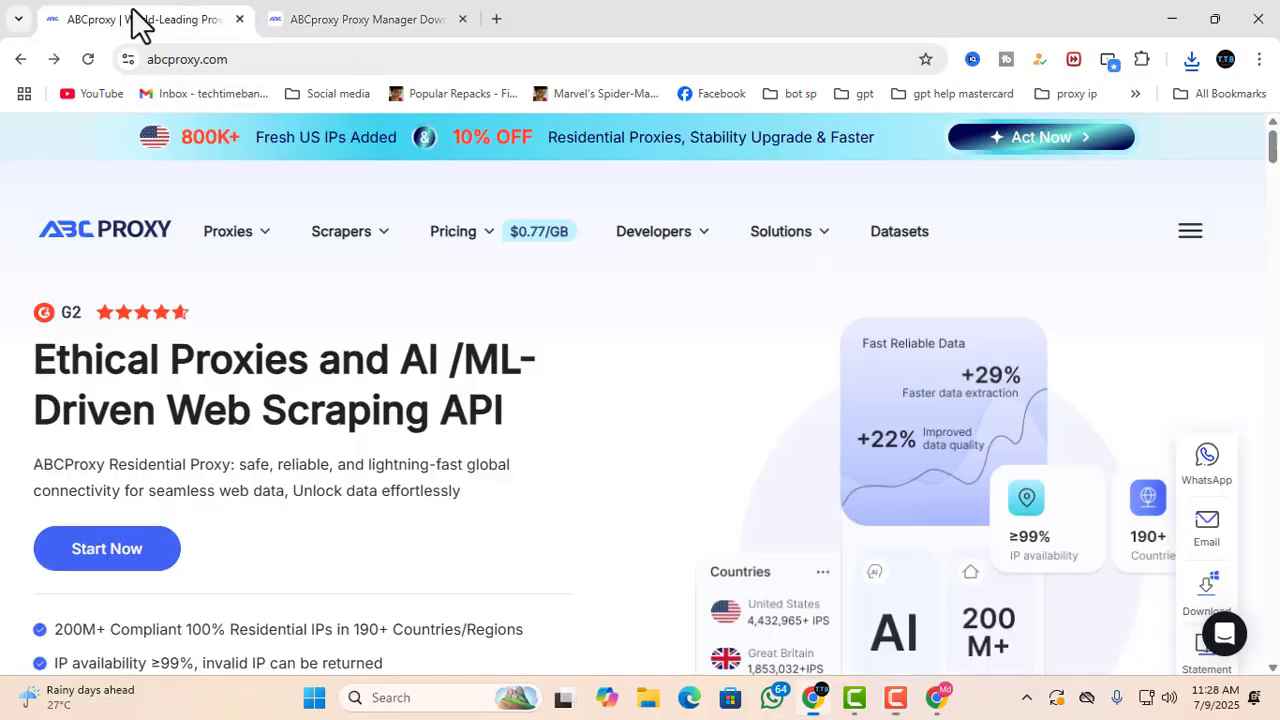
{"action": "mouse_move", "coordinate": [468, 262]}
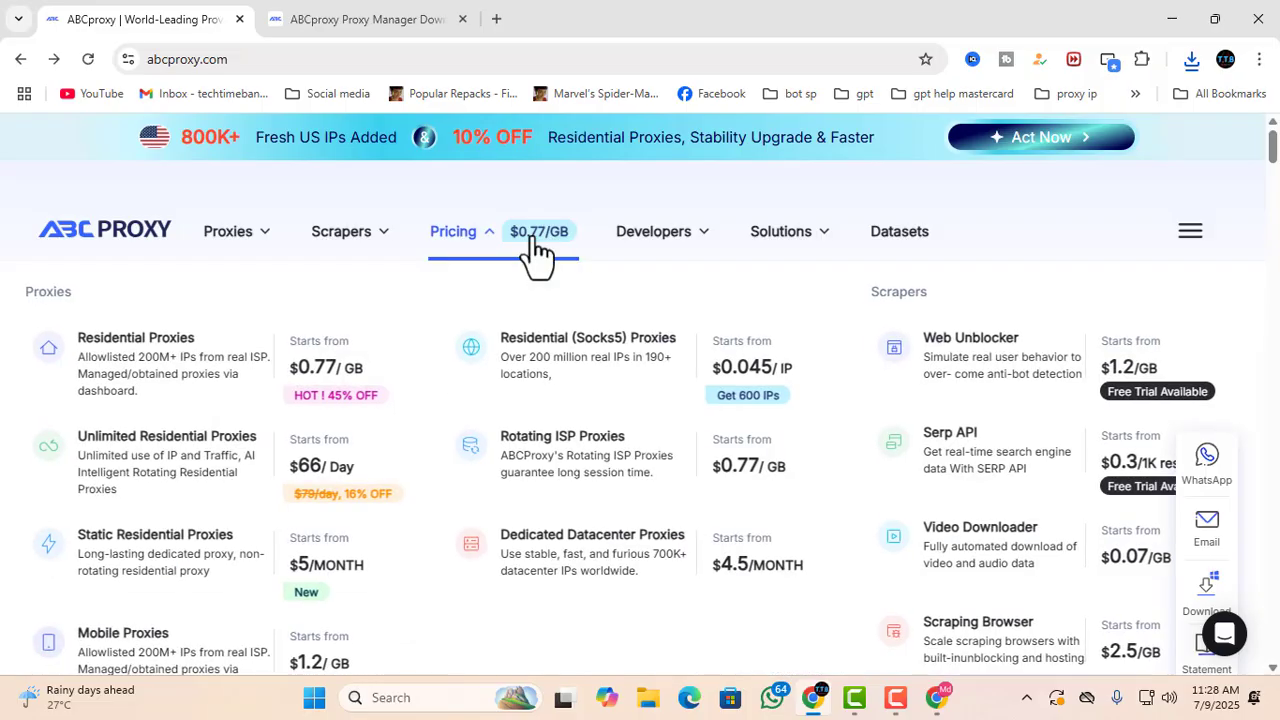
{"action": "left_click", "coordinate": [553, 372]}
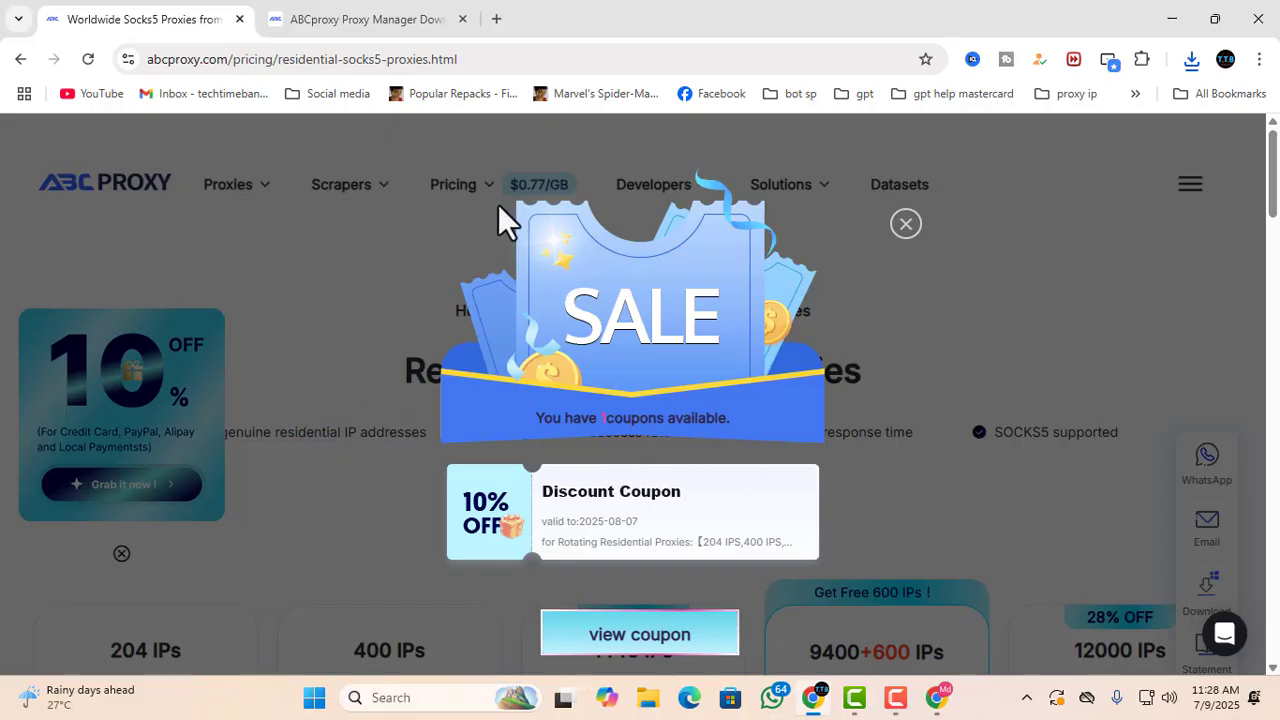
{"action": "left_click", "coordinate": [907, 226]}
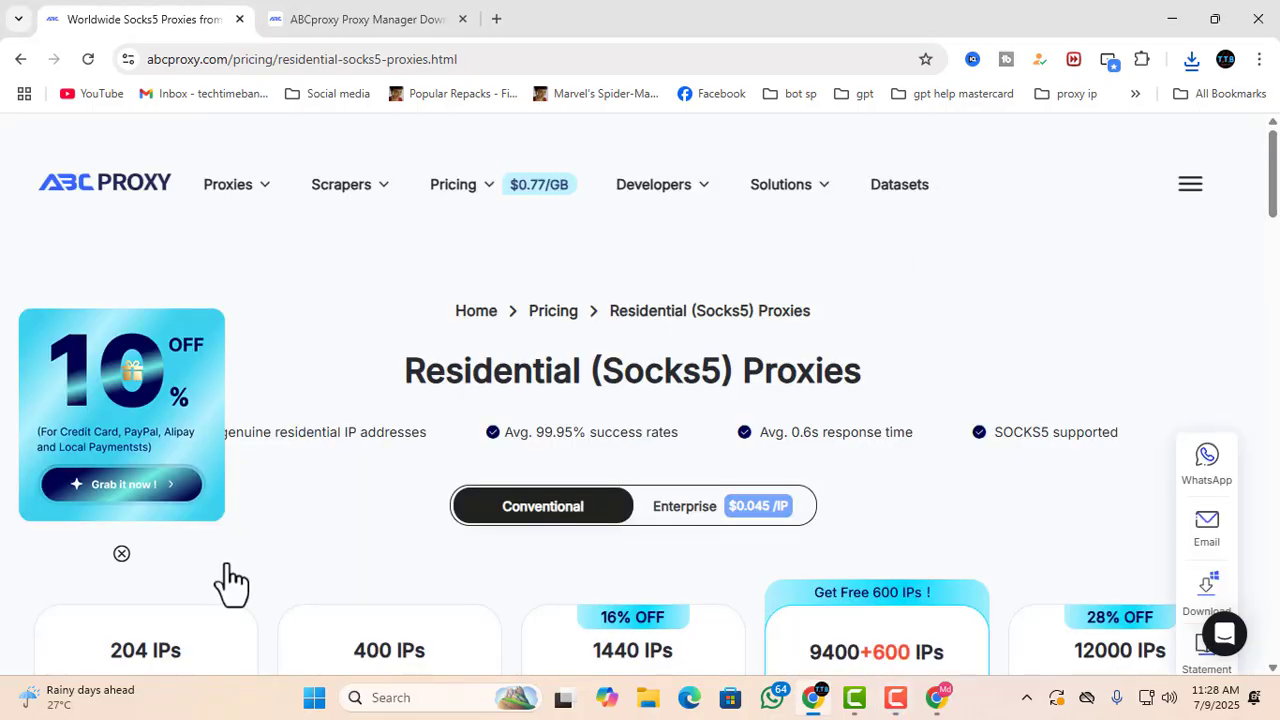
Close the floating 10% off banner and compare the IP counts and prices of the Conventional Socks5 plans.
{"action": "scroll", "coordinate": [240, 560], "scroll_direction": "down", "scroll_amount": 2}
{"action": "scroll", "coordinate": [222, 428], "scroll_direction": "down", "scroll_amount": 5}
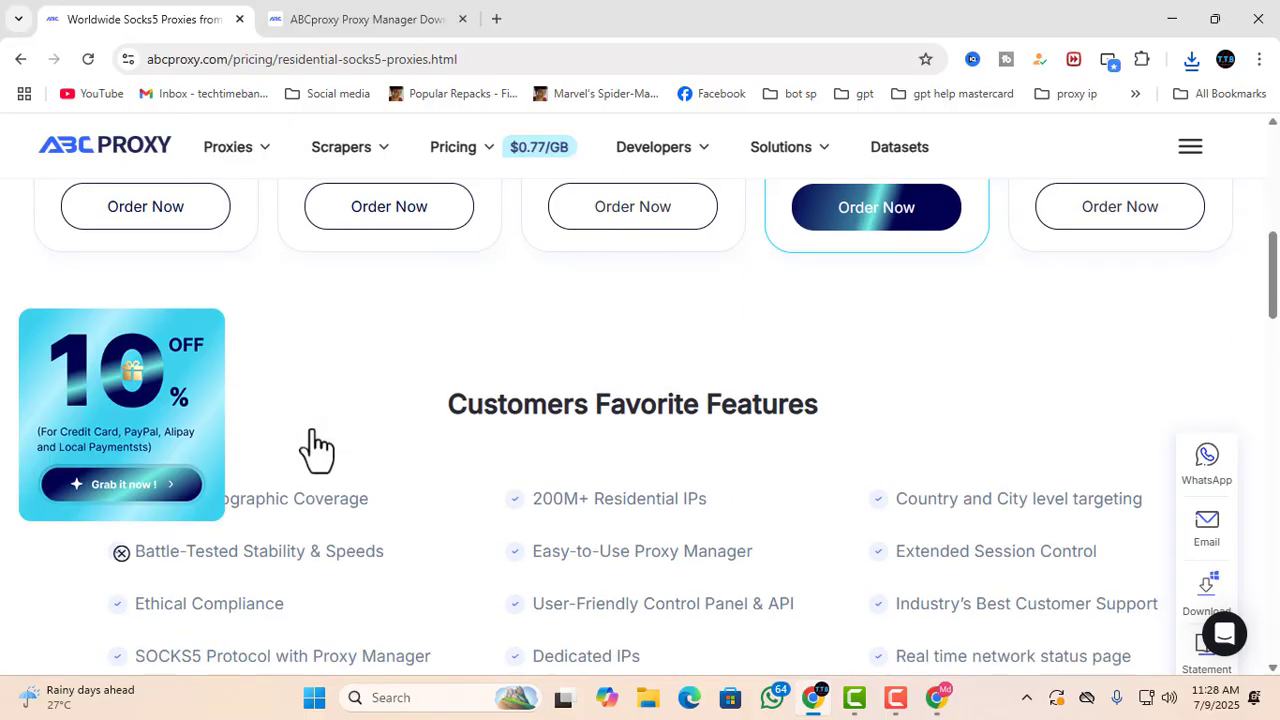
{"action": "scroll", "coordinate": [309, 443], "scroll_direction": "up", "scroll_amount": 2}
{"action": "left_click", "coordinate": [121, 553]}
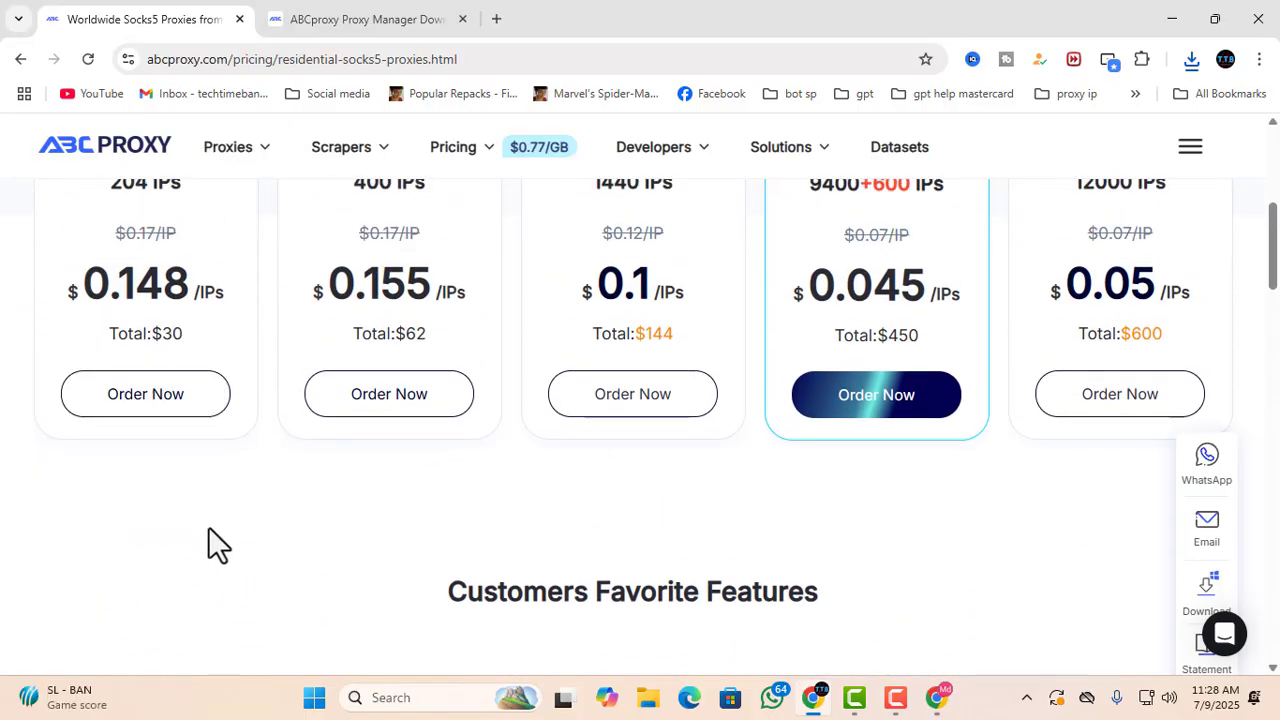
{"action": "scroll", "coordinate": [212, 528], "scroll_direction": "up", "scroll_amount": 3}
{"action": "scroll", "coordinate": [175, 512], "scroll_direction": "down", "scroll_amount": 1}
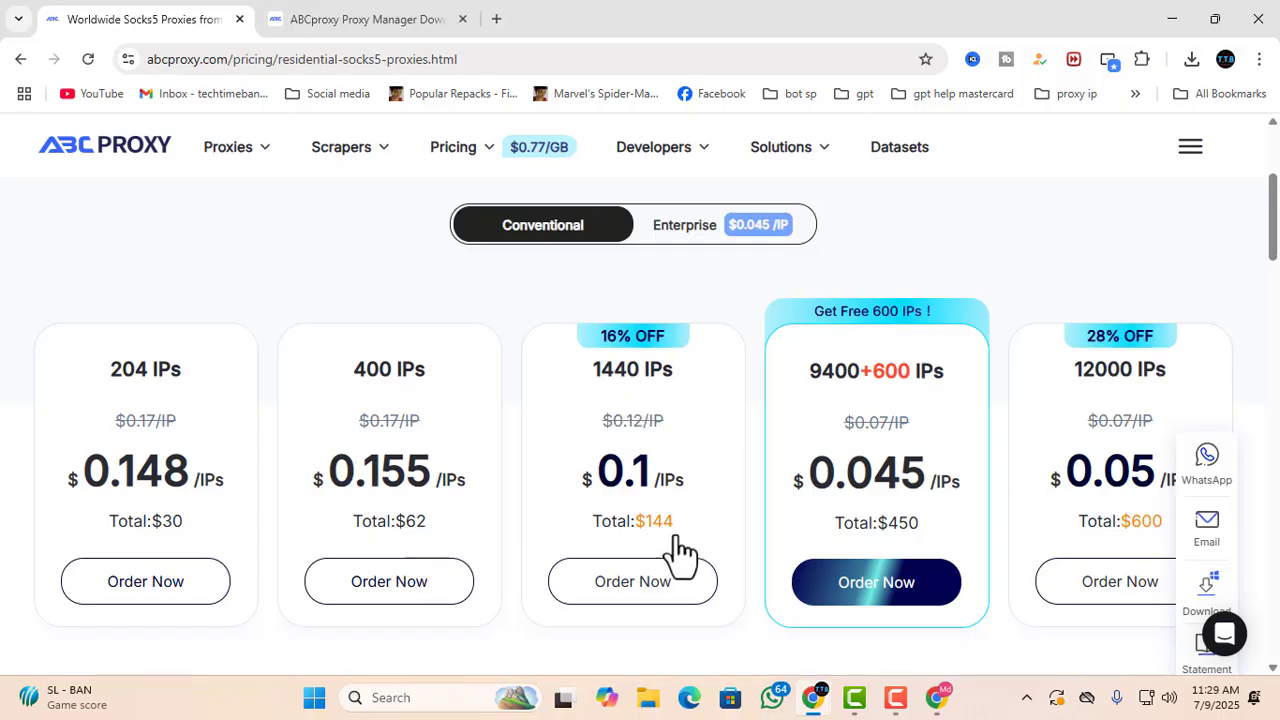
Order the 9400+600 IPs Conventional Socks5 plan and review the payment methods offered at checkout.
{"action": "left_click_drag", "start_coordinate": [1066, 480], "coordinate": [1160, 480]}
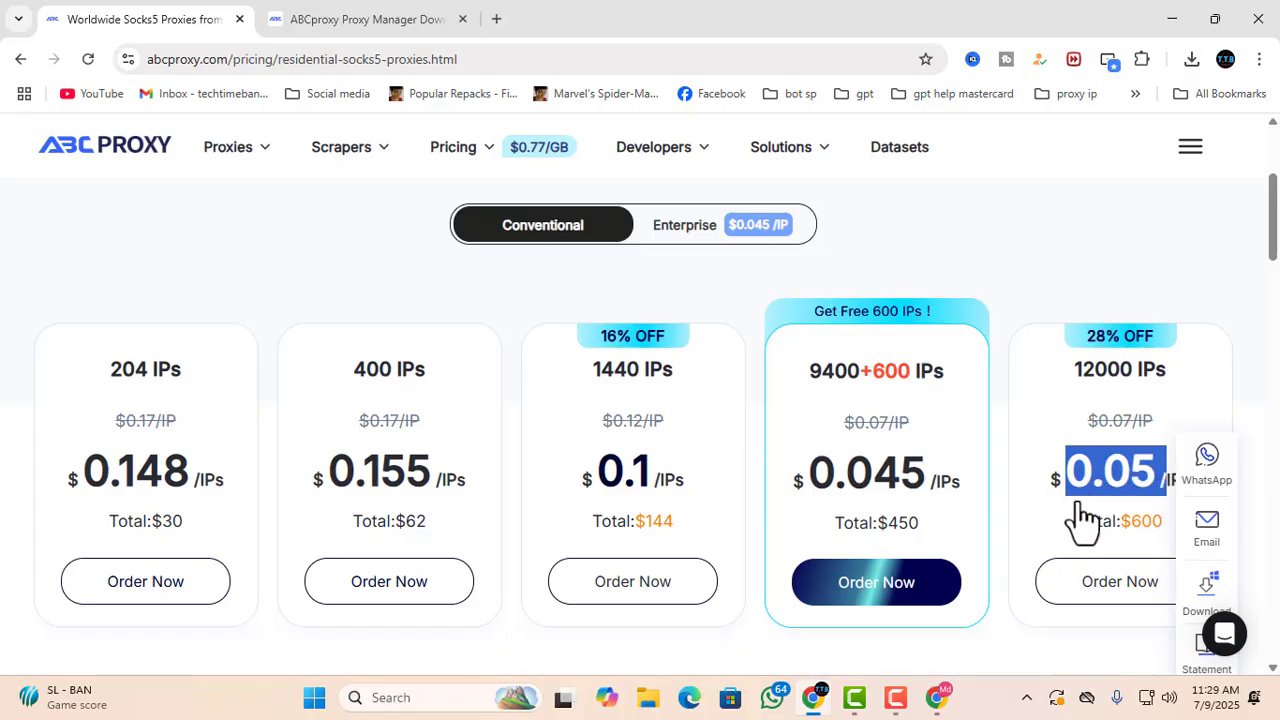
{"action": "left_click", "coordinate": [906, 594]}
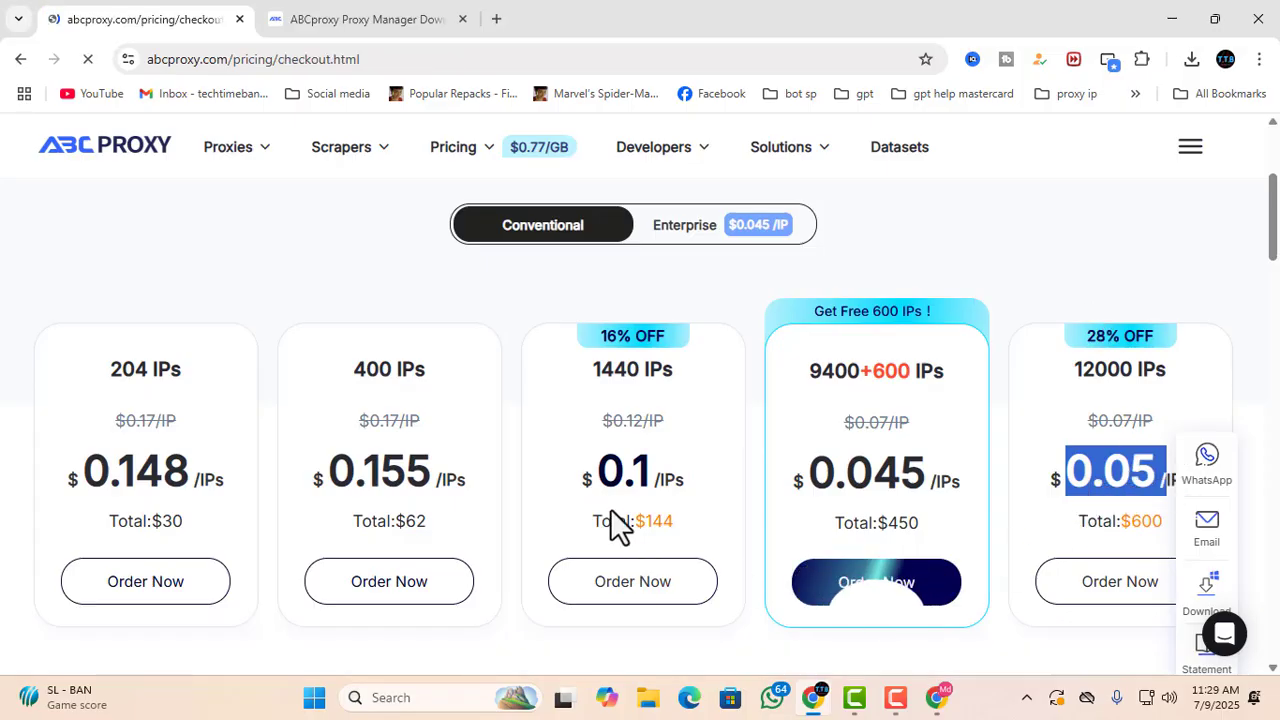
{"action": "scroll", "coordinate": [760, 547], "scroll_direction": "down", "scroll_amount": 3}
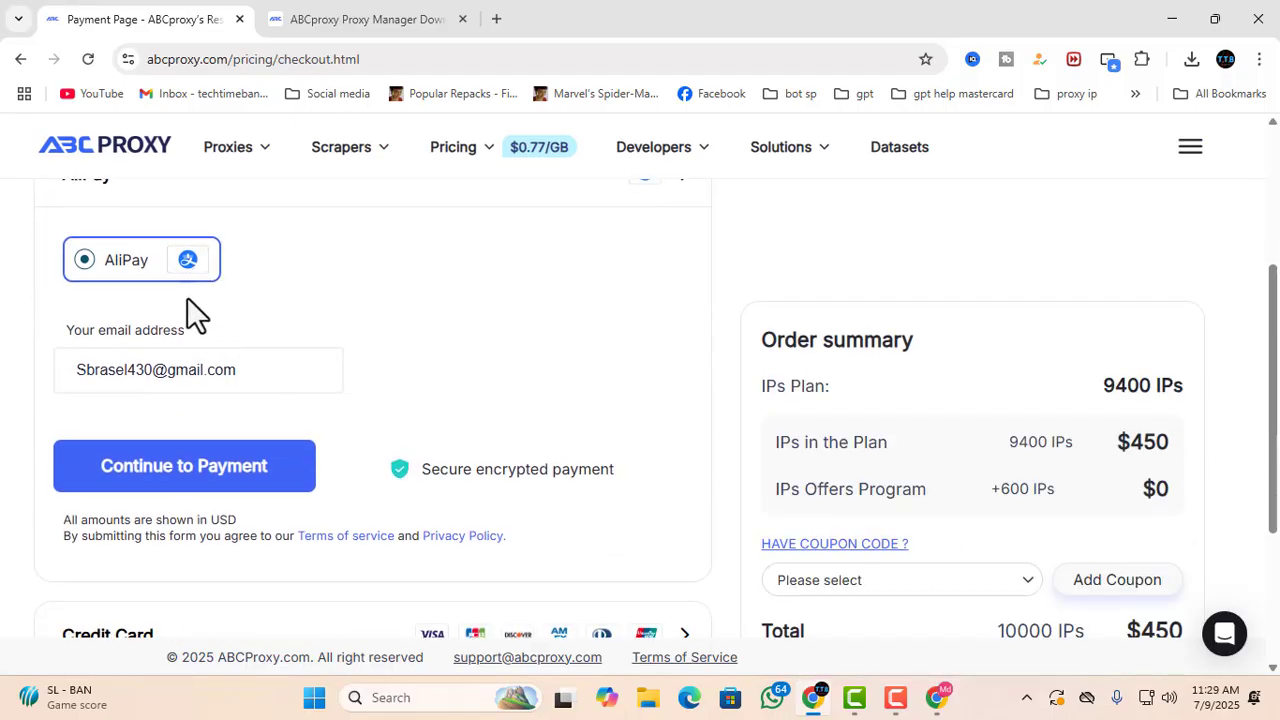
{"action": "scroll", "coordinate": [219, 420], "scroll_direction": "up", "scroll_amount": 2}
{"action": "scroll", "coordinate": [219, 423], "scroll_direction": "down", "scroll_amount": 1}
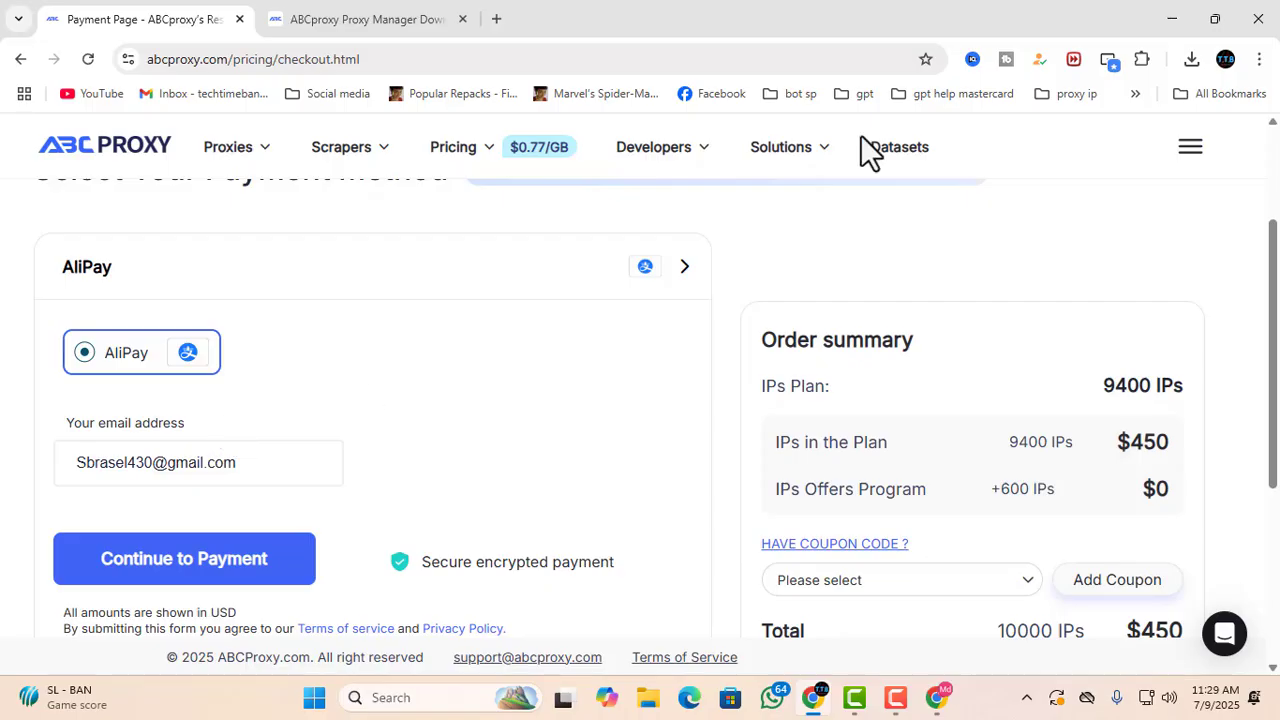
{"action": "scroll", "coordinate": [865, 145], "scroll_direction": "up", "scroll_amount": 3}
{"action": "mouse_move", "coordinate": [655, 184]}
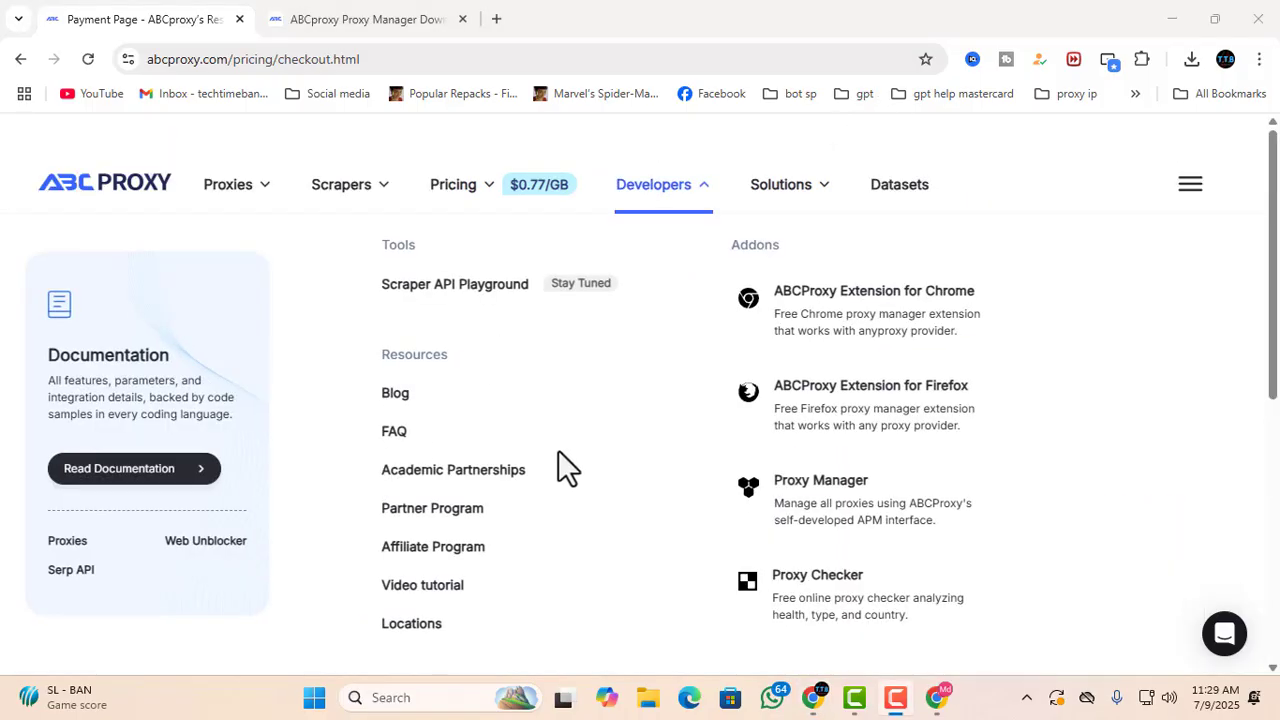
{"action": "scroll", "coordinate": [550, 440], "scroll_direction": "down", "scroll_amount": 1}
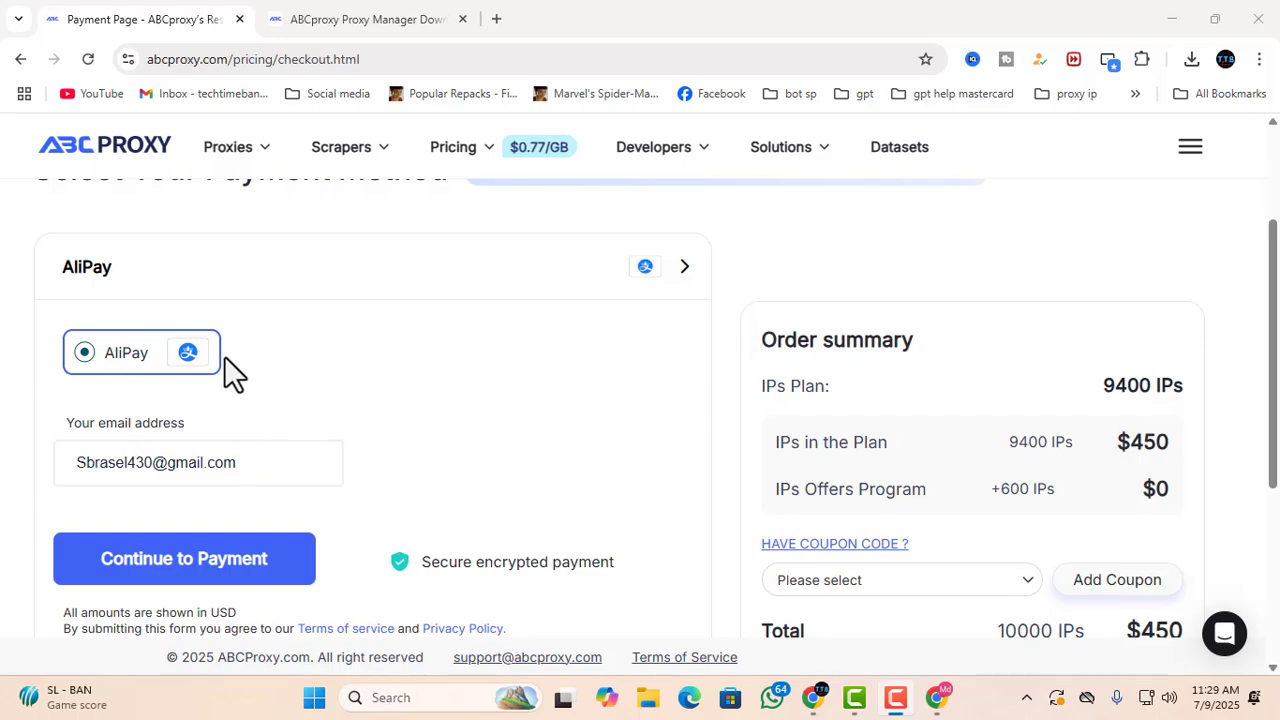
{"action": "scroll", "coordinate": [260, 455], "scroll_direction": "down", "scroll_amount": 4}
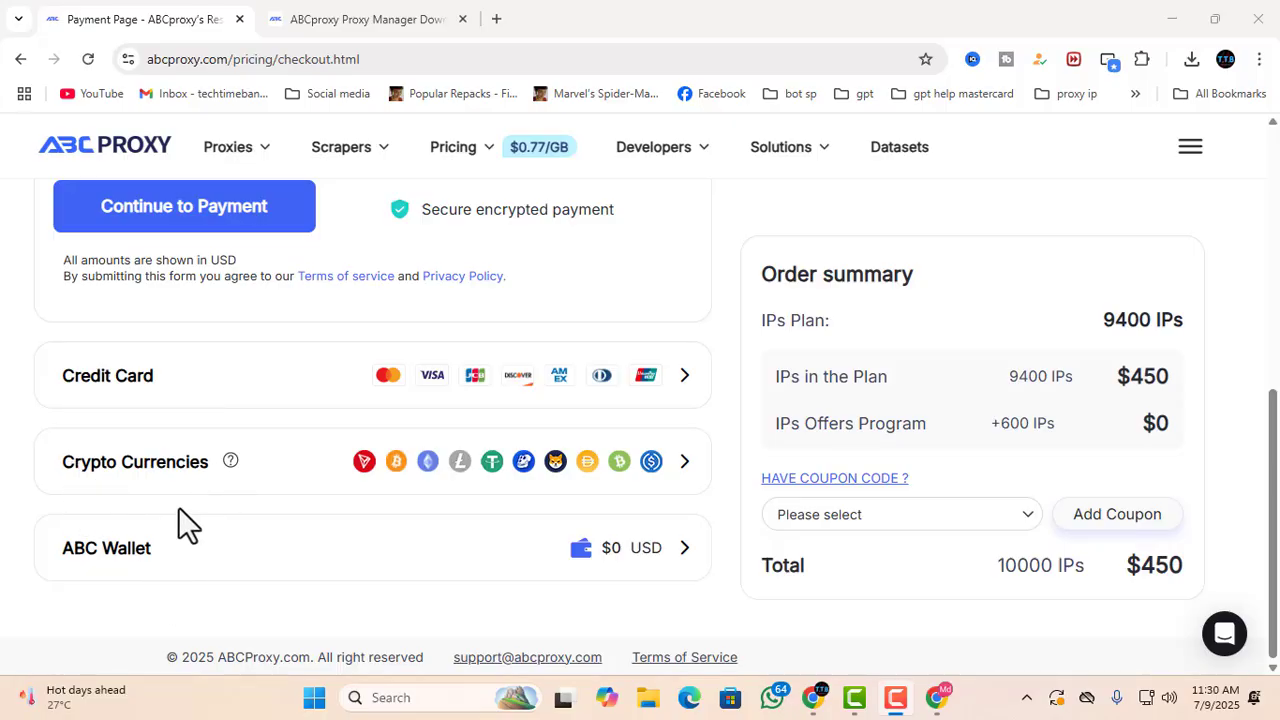
Check the order summary for available coupons and look at the Credit Card payment option.
{"action": "left_click", "coordinate": [958, 522]}
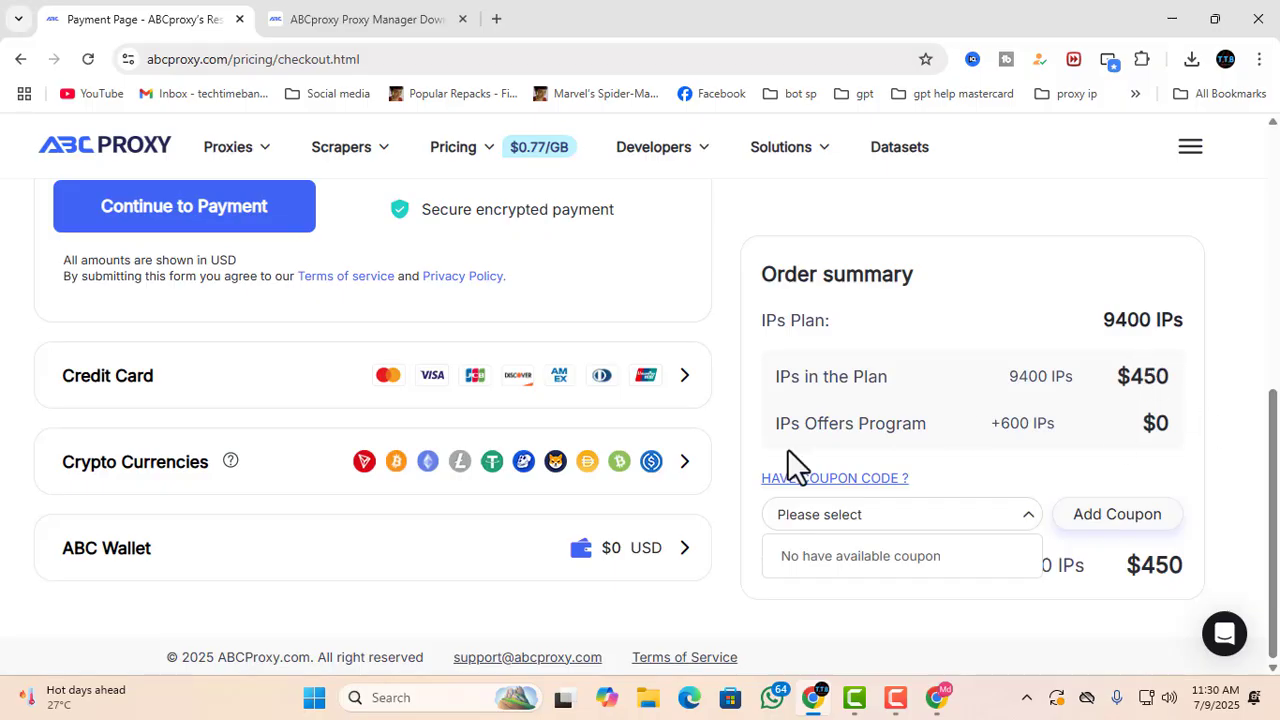
{"action": "scroll", "coordinate": [545, 507], "scroll_direction": "up", "scroll_amount": 1}
{"action": "scroll", "coordinate": [531, 506], "scroll_direction": "down", "scroll_amount": 1}
{"action": "left_click", "coordinate": [655, 376]}
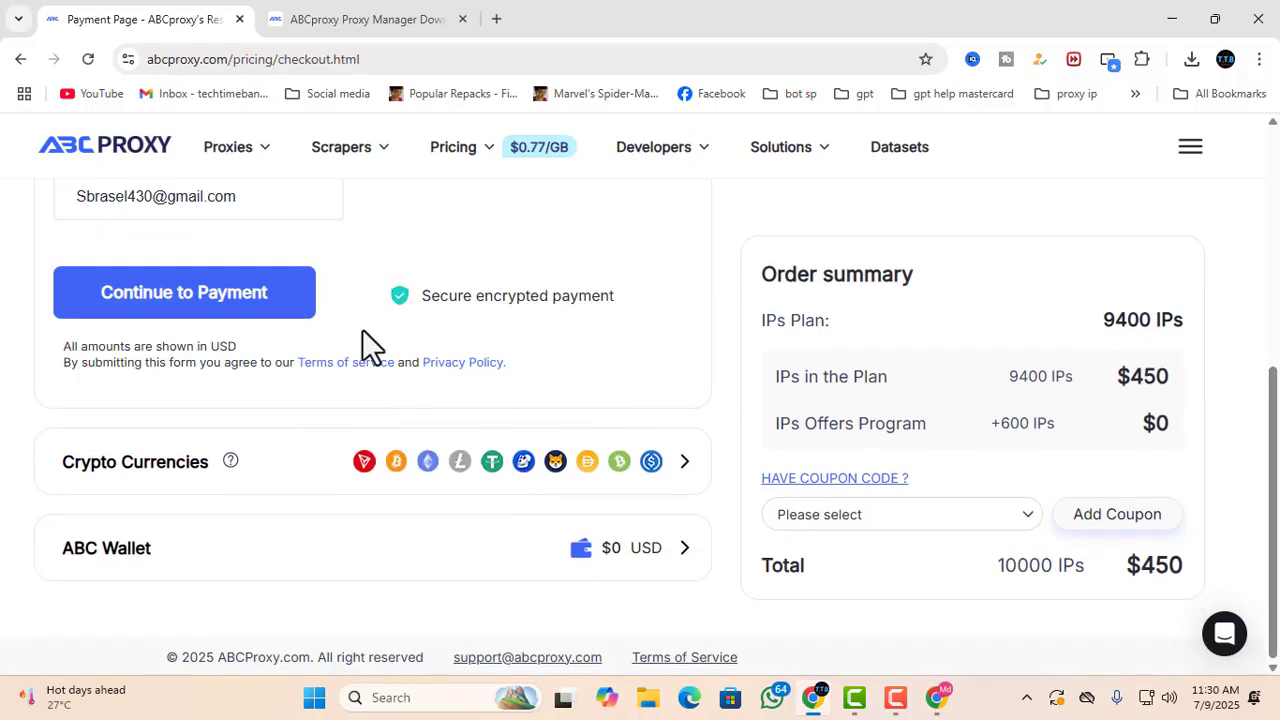
{"action": "scroll", "coordinate": [253, 355], "scroll_direction": "up", "scroll_amount": 3}
{"action": "scroll", "coordinate": [177, 523], "scroll_direction": "down", "scroll_amount": 1}
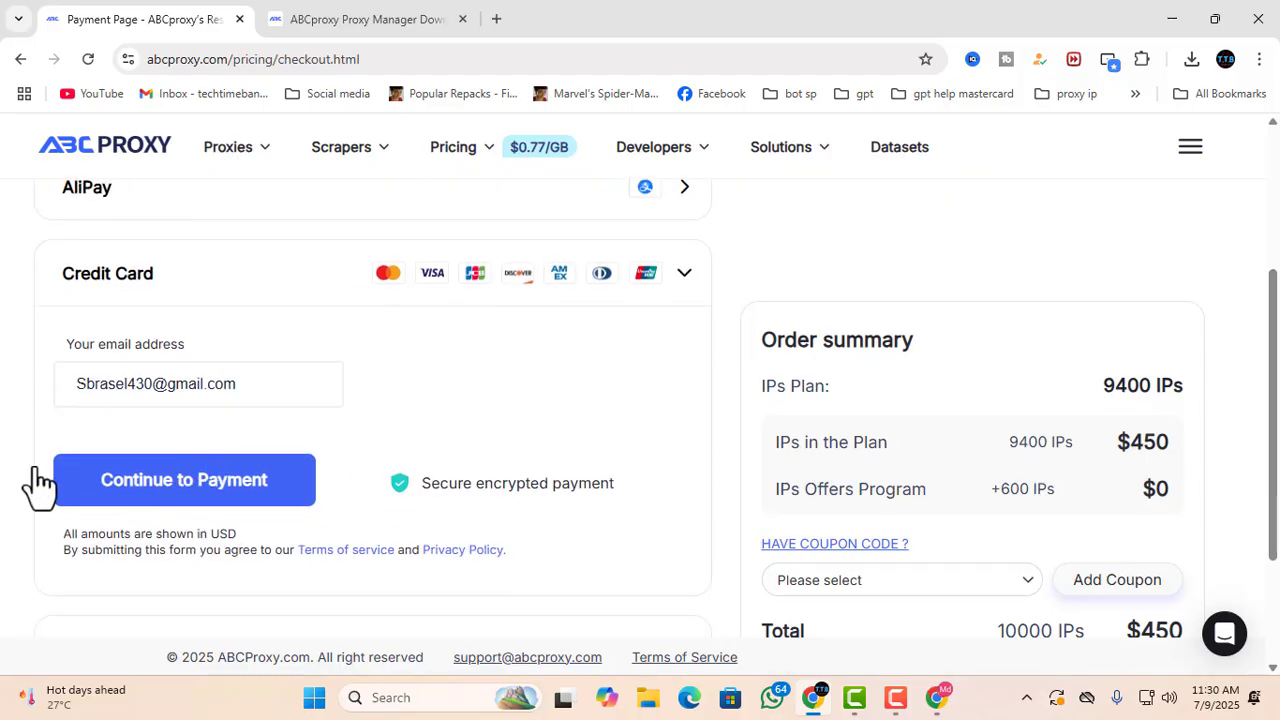
{"action": "scroll", "coordinate": [271, 489], "scroll_direction": "down", "scroll_amount": 2}
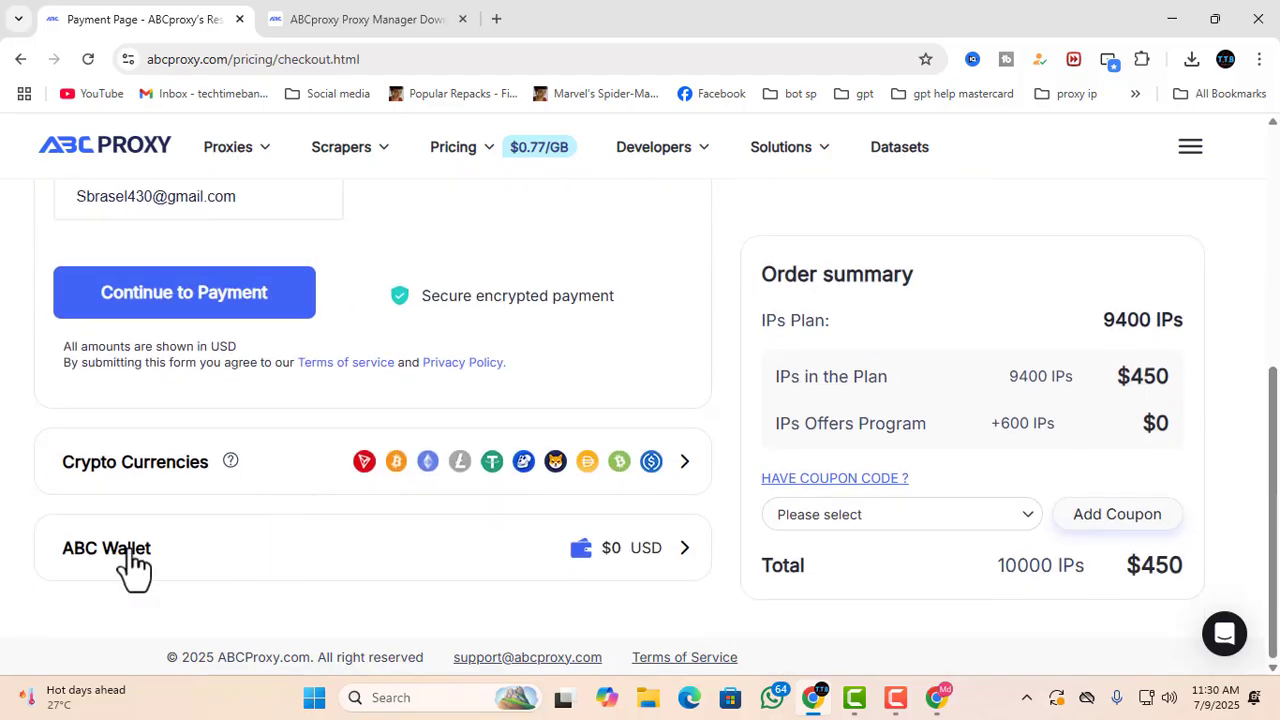
Continue to payment with Crypto Currencies and dismiss the notice about the payment time limit.
{"action": "left_click", "coordinate": [400, 466]}
{"action": "scroll", "coordinate": [233, 432], "scroll_direction": "up", "scroll_amount": 1}
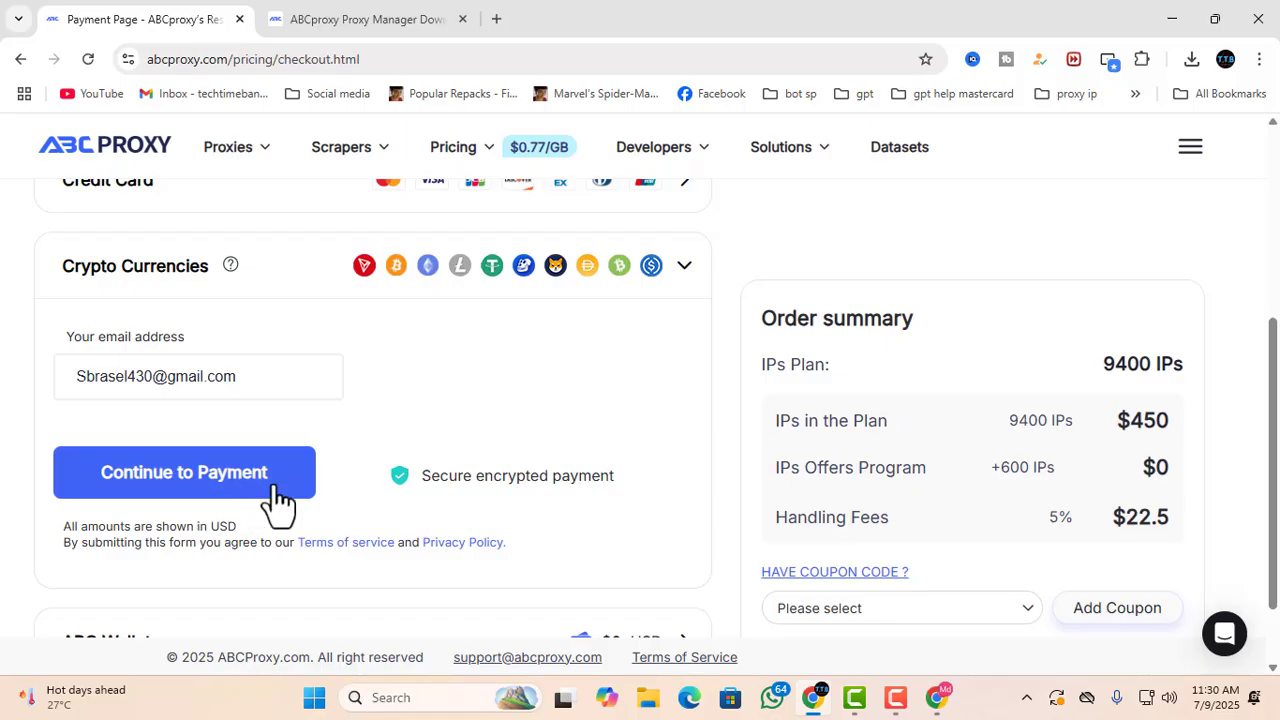
{"action": "left_click", "coordinate": [186, 482]}
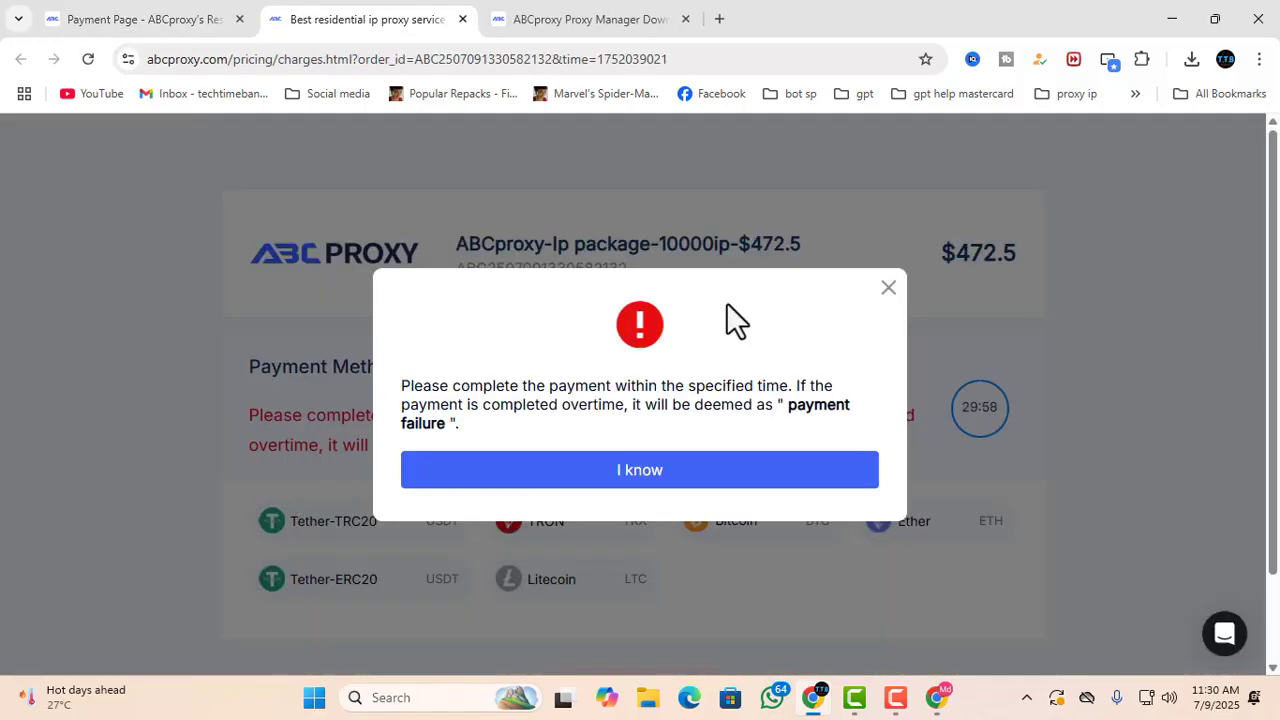
{"action": "left_click_drag", "start_coordinate": [485, 388], "coordinate": [701, 397]}
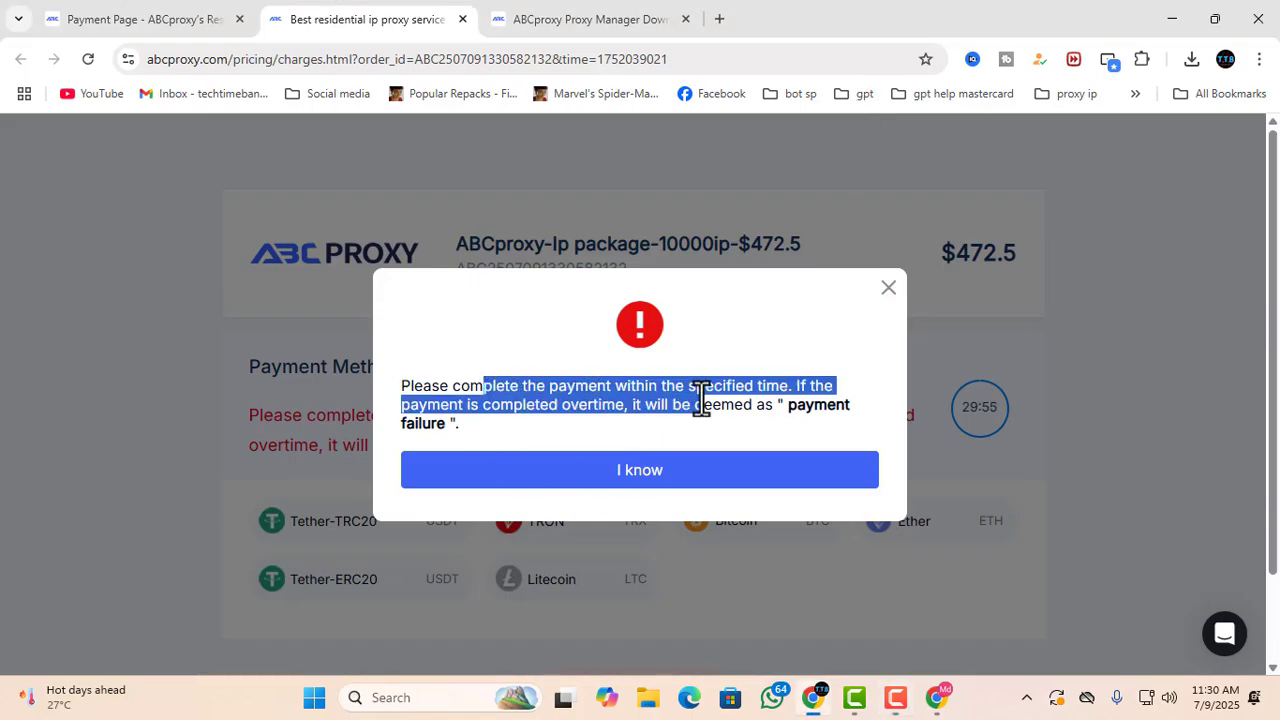
{"action": "double_click", "coordinate": [628, 388]}
{"action": "left_click", "coordinate": [663, 462]}
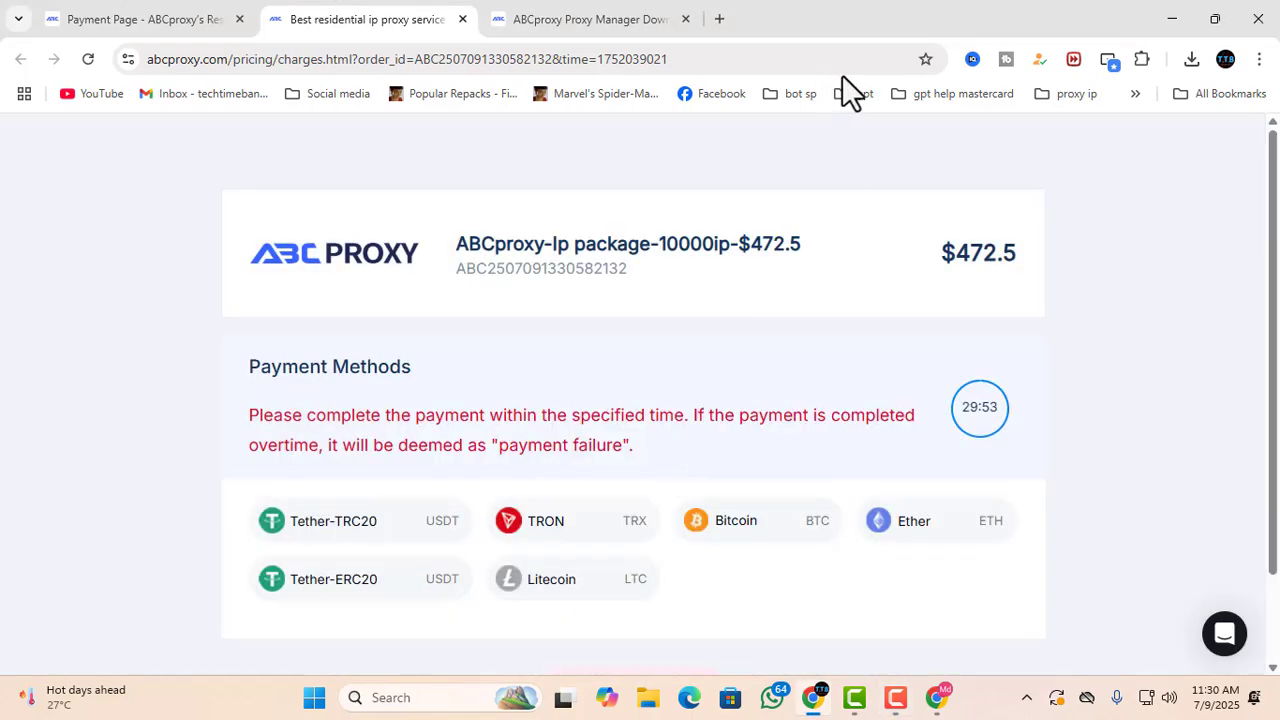
Choose Litecoin (LTC) as the cryptocurrency for the payment.
{"action": "scroll", "coordinate": [528, 350], "scroll_direction": "down", "scroll_amount": 2}
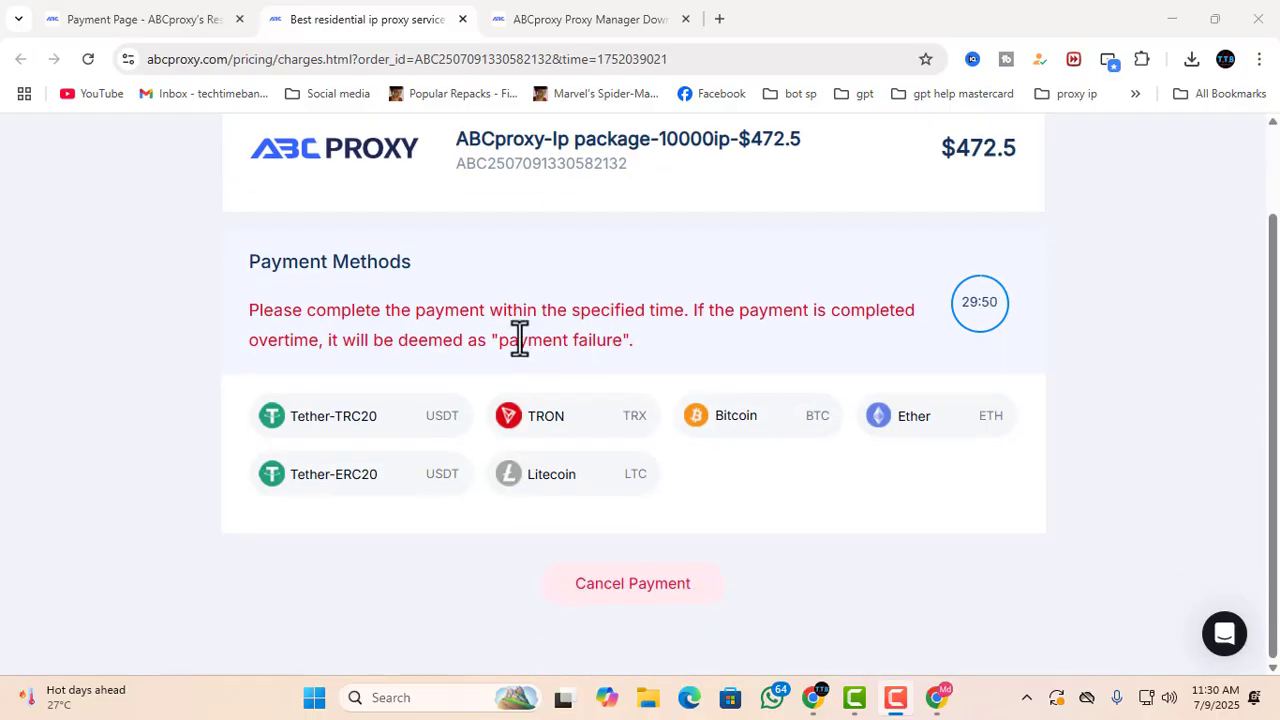
{"action": "scroll", "coordinate": [765, 367], "scroll_direction": "up", "scroll_amount": 1}
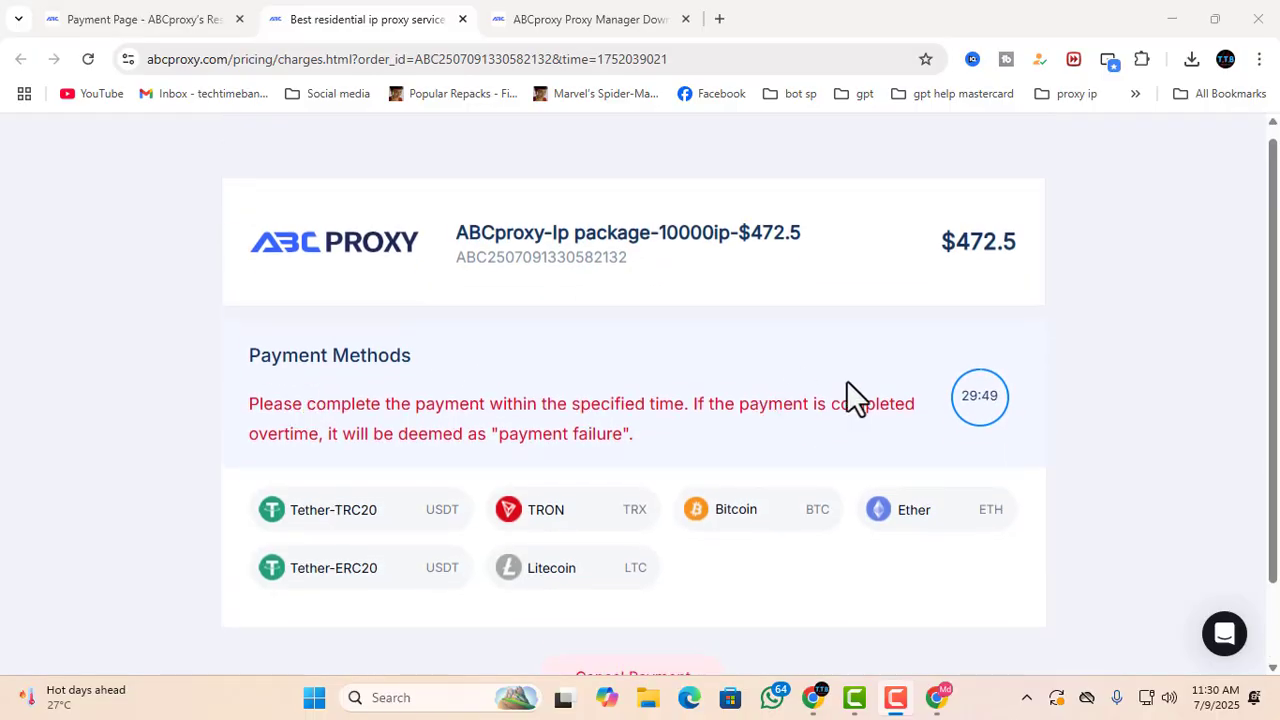
{"action": "left_click", "coordinate": [961, 397]}
{"action": "left_click", "coordinate": [552, 570]}
{"action": "left_click", "coordinate": [552, 570]}
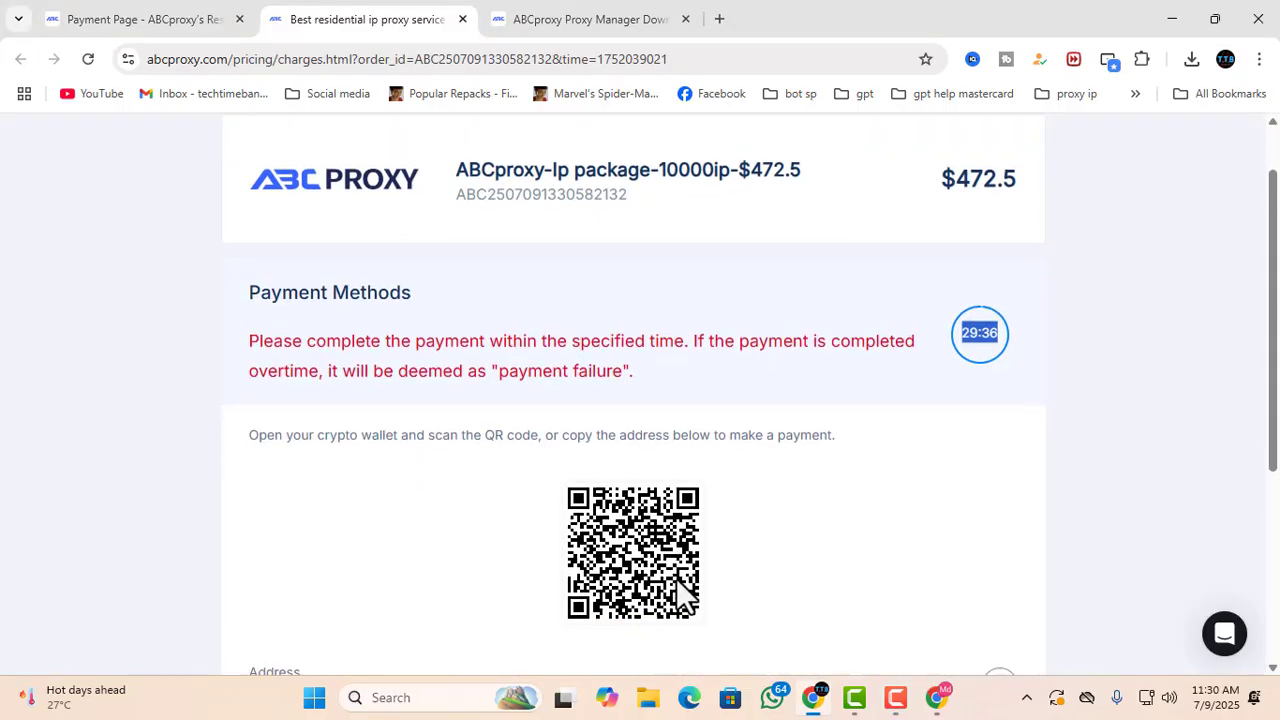
Examine the Litecoin payment details, including the QR code, wallet address and total amount.
{"action": "scroll", "coordinate": [600, 560], "scroll_direction": "down", "scroll_amount": 1}
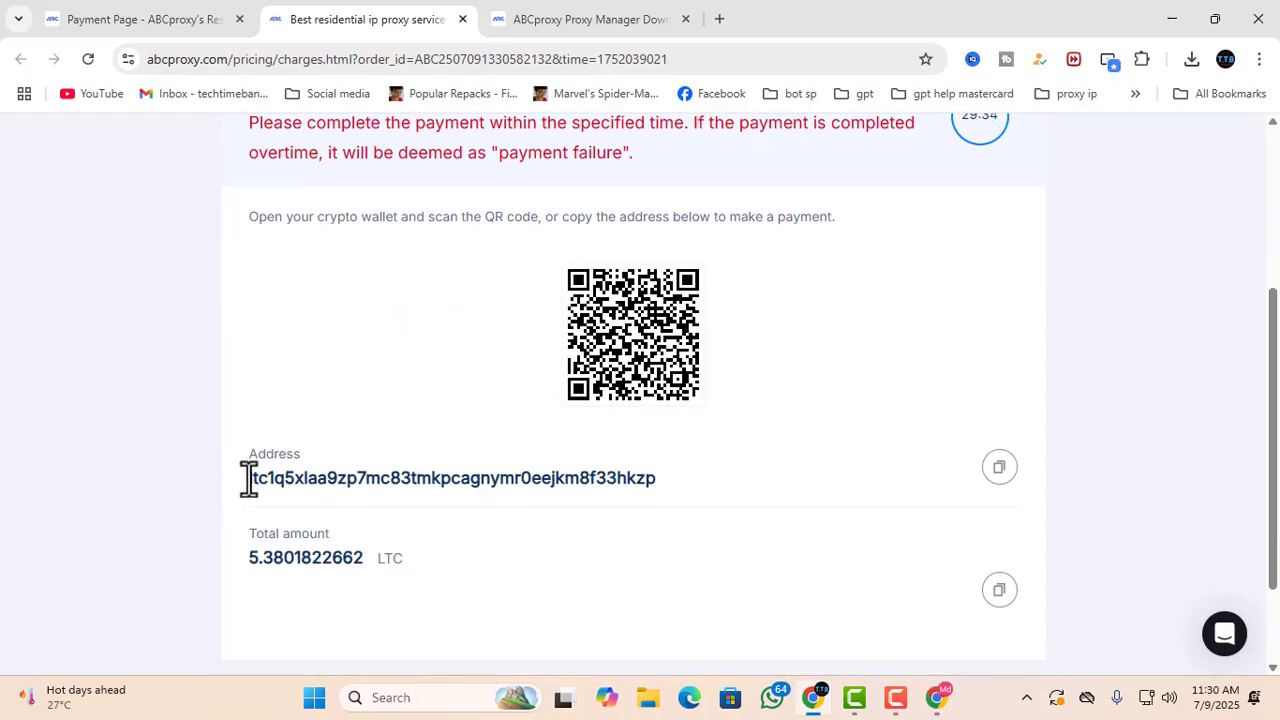
{"action": "left_click_drag", "start_coordinate": [252, 478], "coordinate": [644, 495]}
{"action": "left_click", "coordinate": [443, 579]}
{"action": "left_click_drag", "start_coordinate": [250, 558], "coordinate": [335, 557]}
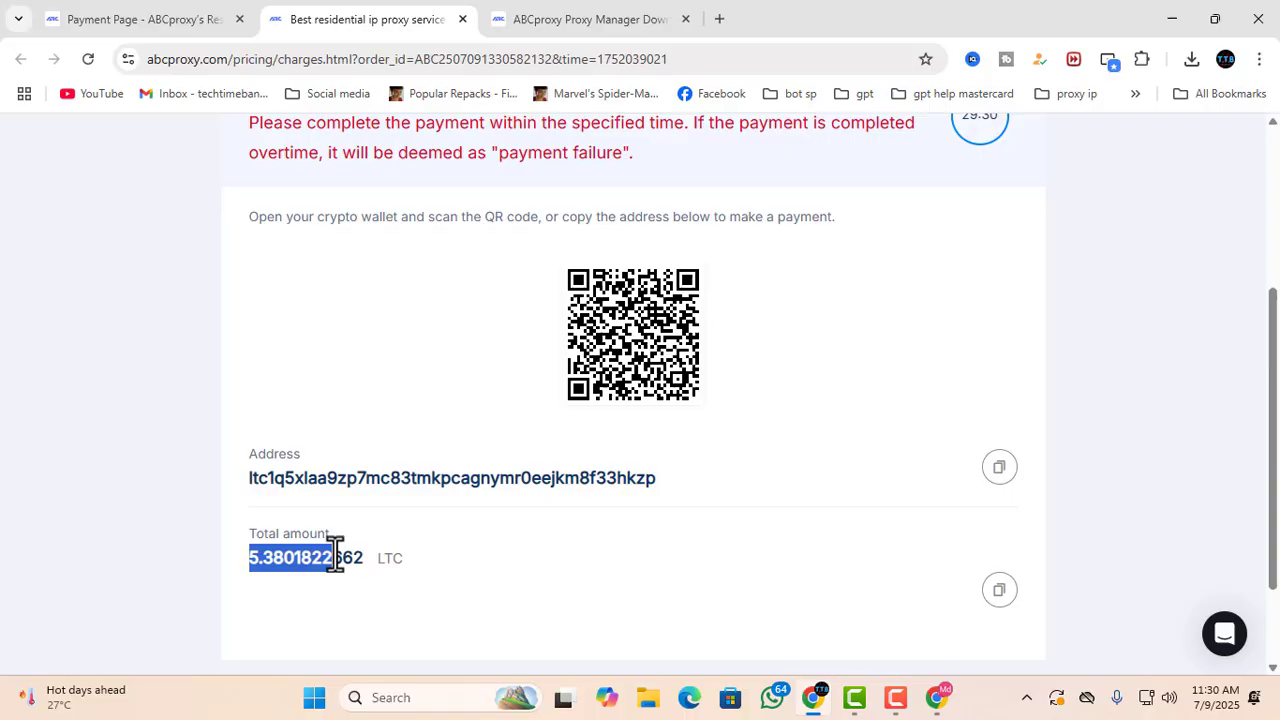
{"action": "triple_click", "coordinate": [277, 560]}
{"action": "double_click", "coordinate": [283, 562]}
{"action": "scroll", "coordinate": [340, 578], "scroll_direction": "up", "scroll_amount": 3}
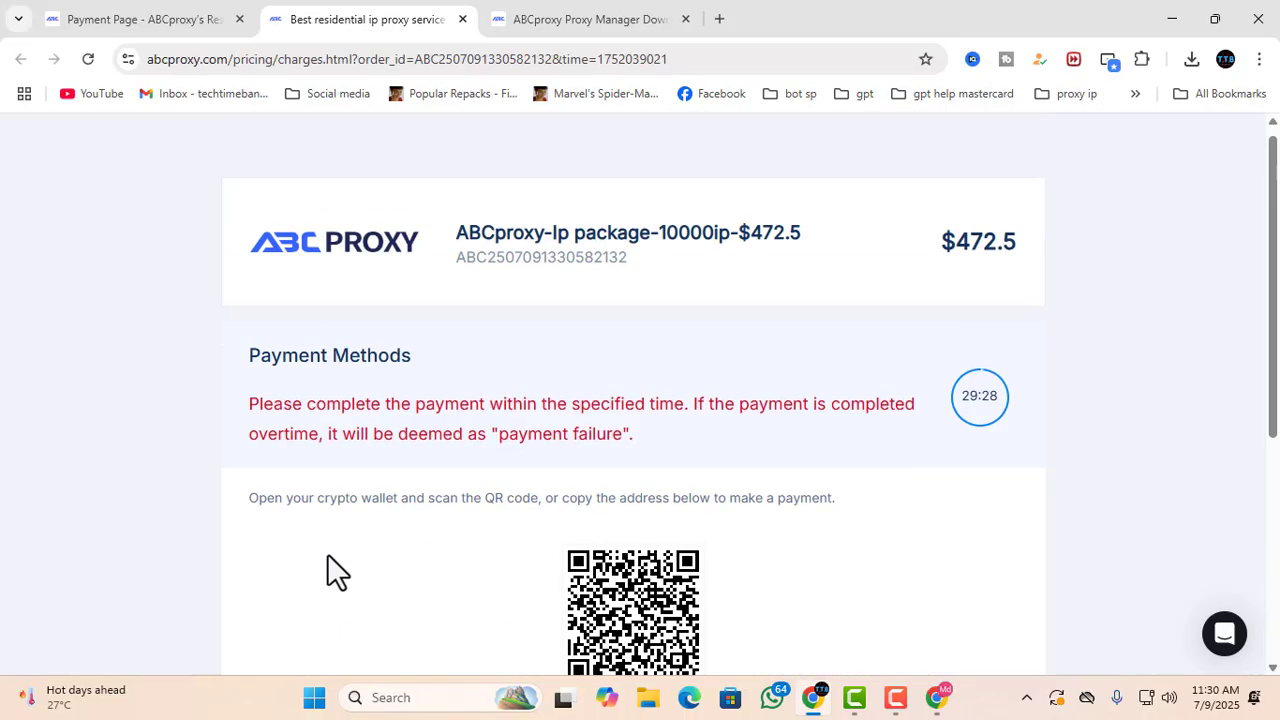
{"action": "scroll", "coordinate": [715, 470], "scroll_direction": "down", "scroll_amount": 2}
{"action": "scroll", "coordinate": [698, 460], "scroll_direction": "up", "scroll_amount": 2}
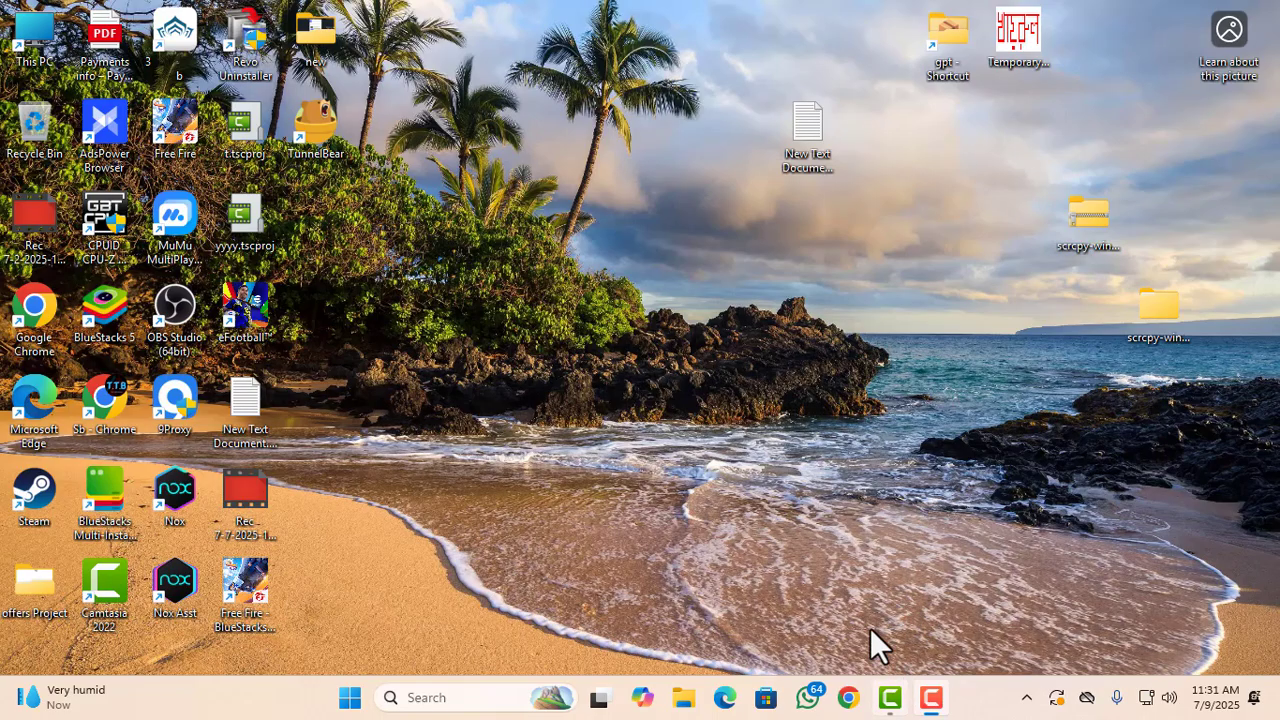
Run ABC_S5_PROXY_2.0.3.exe from the Downloads folder and close the folder window.
{"action": "double_click", "coordinate": [46, 27]}
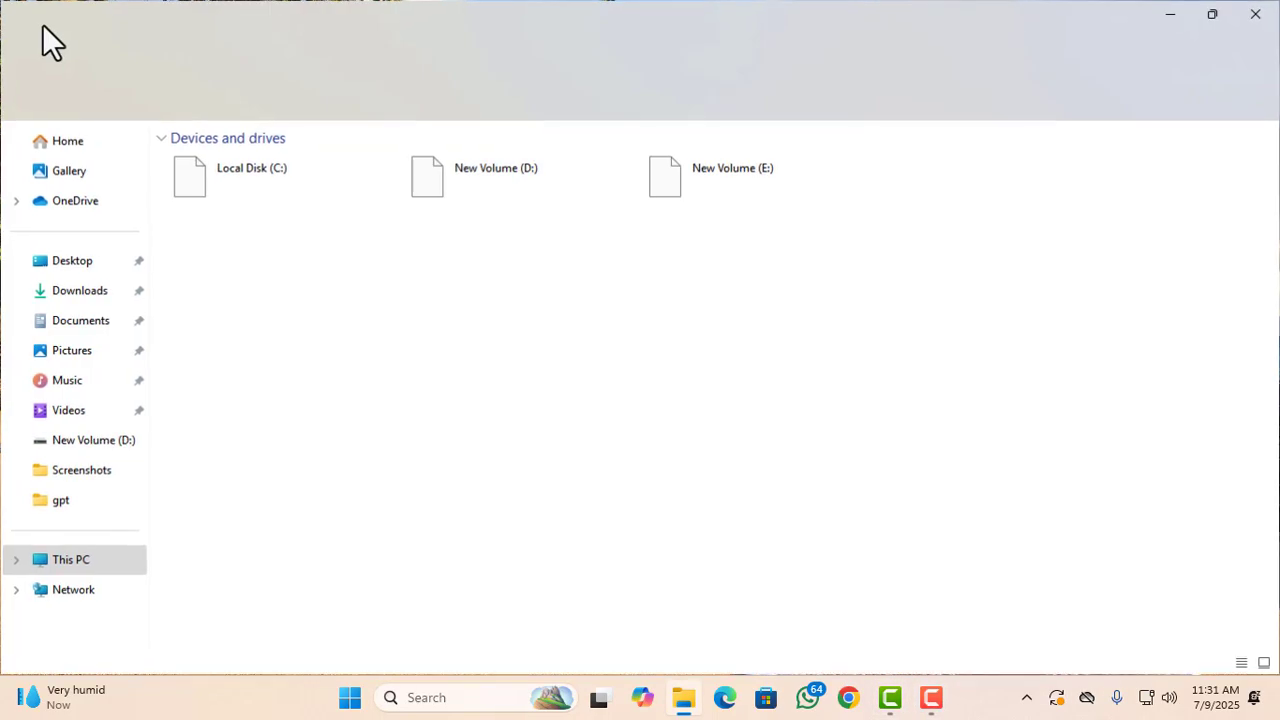
{"action": "left_click", "coordinate": [79, 290]}
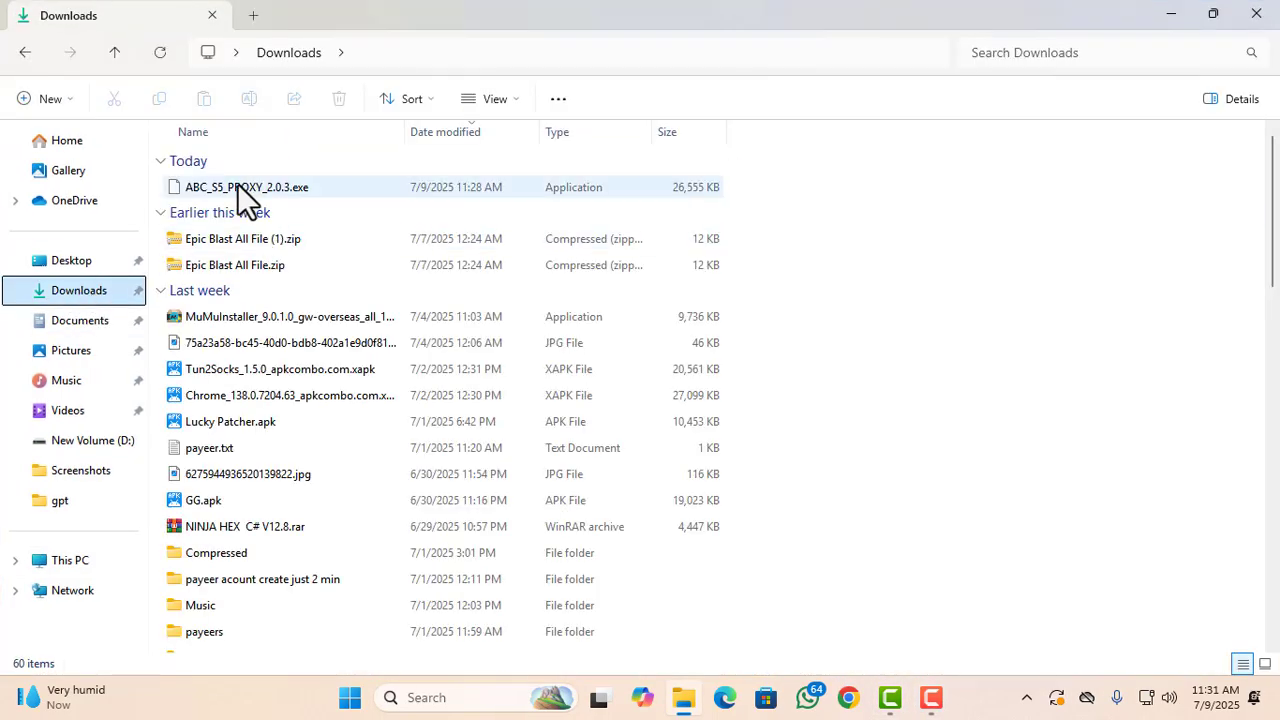
{"action": "double_click", "coordinate": [237, 183]}
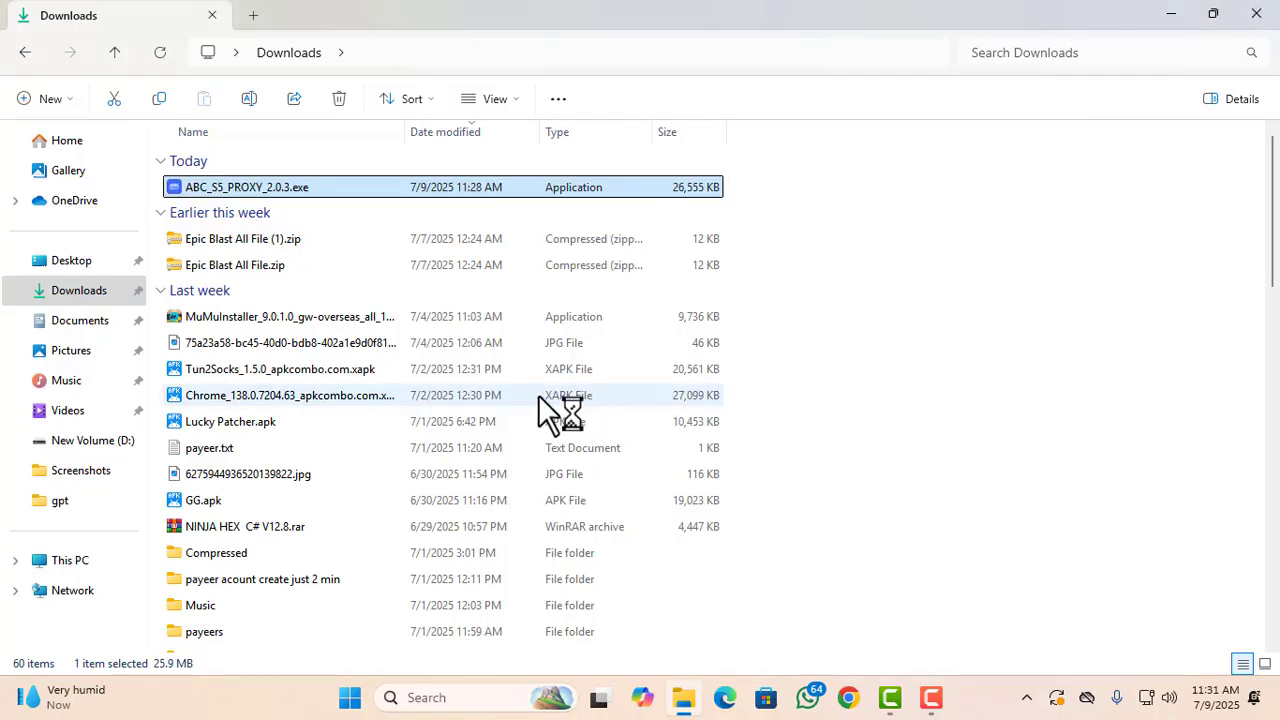
{"action": "left_click", "coordinate": [1258, 14]}
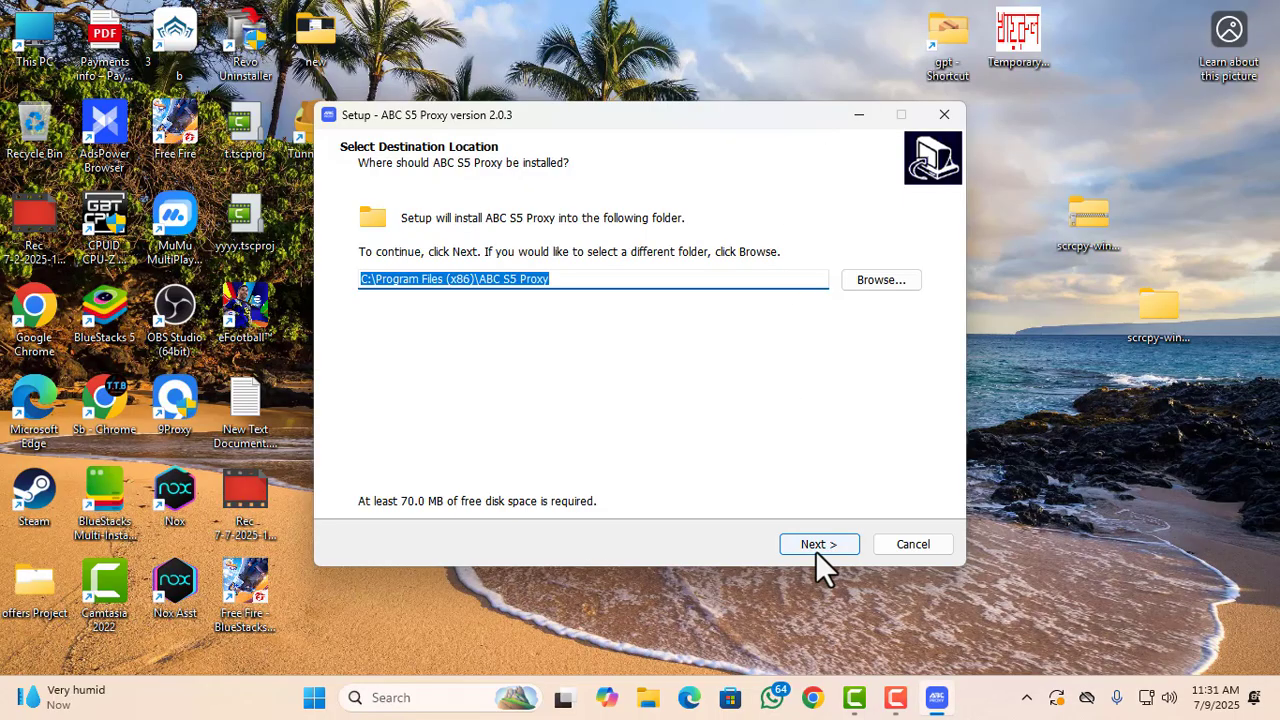
Install ABC S5 Proxy into C:\Program Files (x86)\ABC S5 Proxy with a desktop shortcut and finish the setup.
{"action": "left_click", "coordinate": [818, 548]}
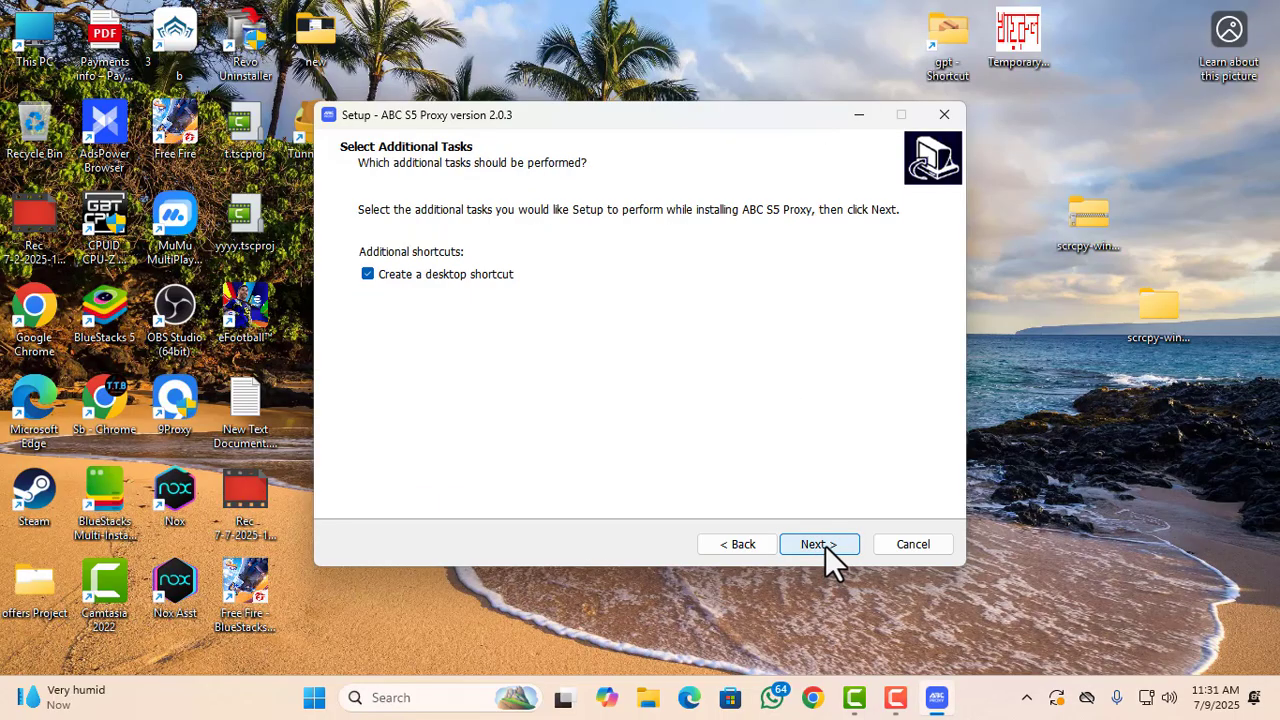
{"action": "left_click", "coordinate": [820, 546]}
{"action": "left_click", "coordinate": [822, 546]}
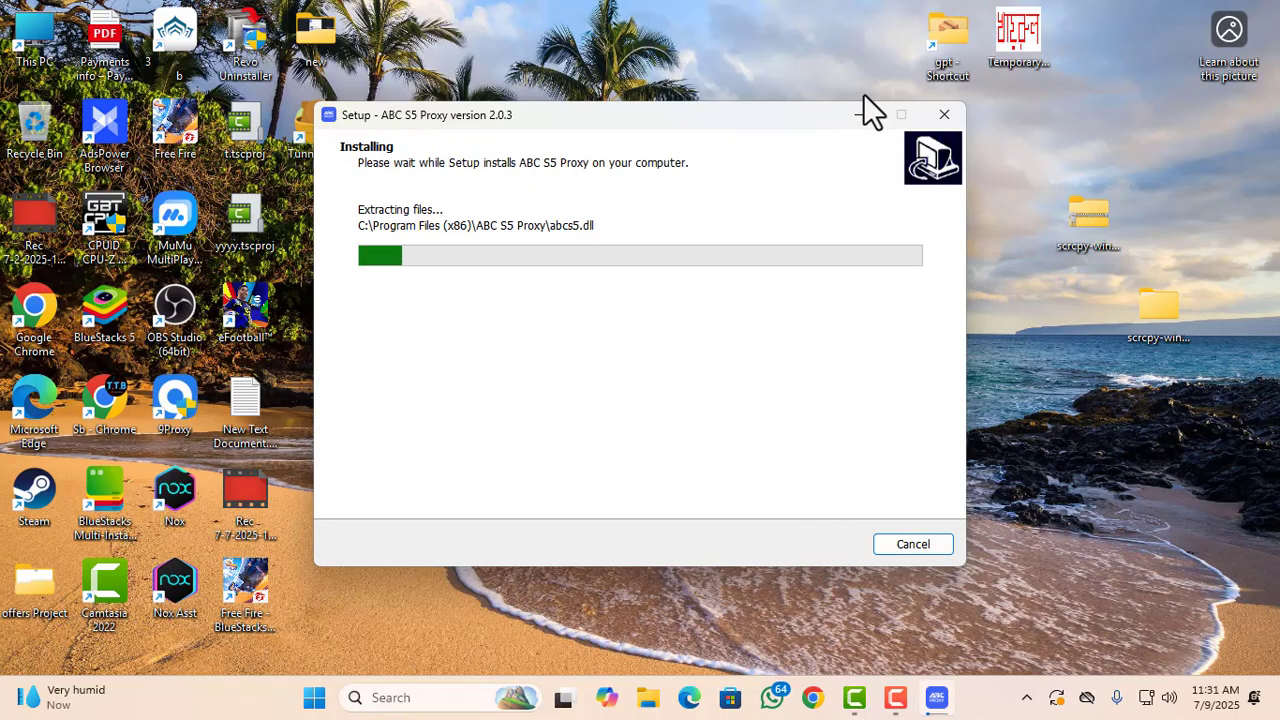
{"action": "left_click", "coordinate": [815, 548]}
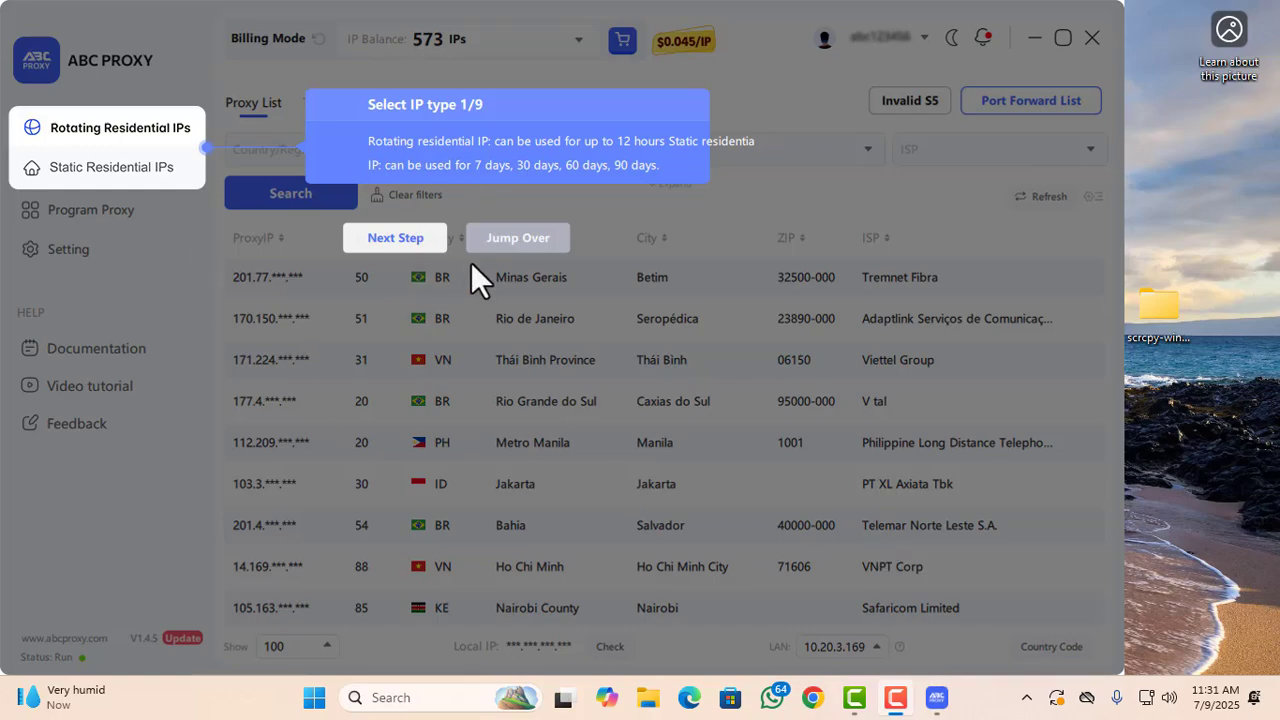
Advance through the ABC S5 Proxy client's introductory tour of IP types and balance.
{"action": "left_click", "coordinate": [419, 238]}
{"action": "left_click", "coordinate": [419, 390]}
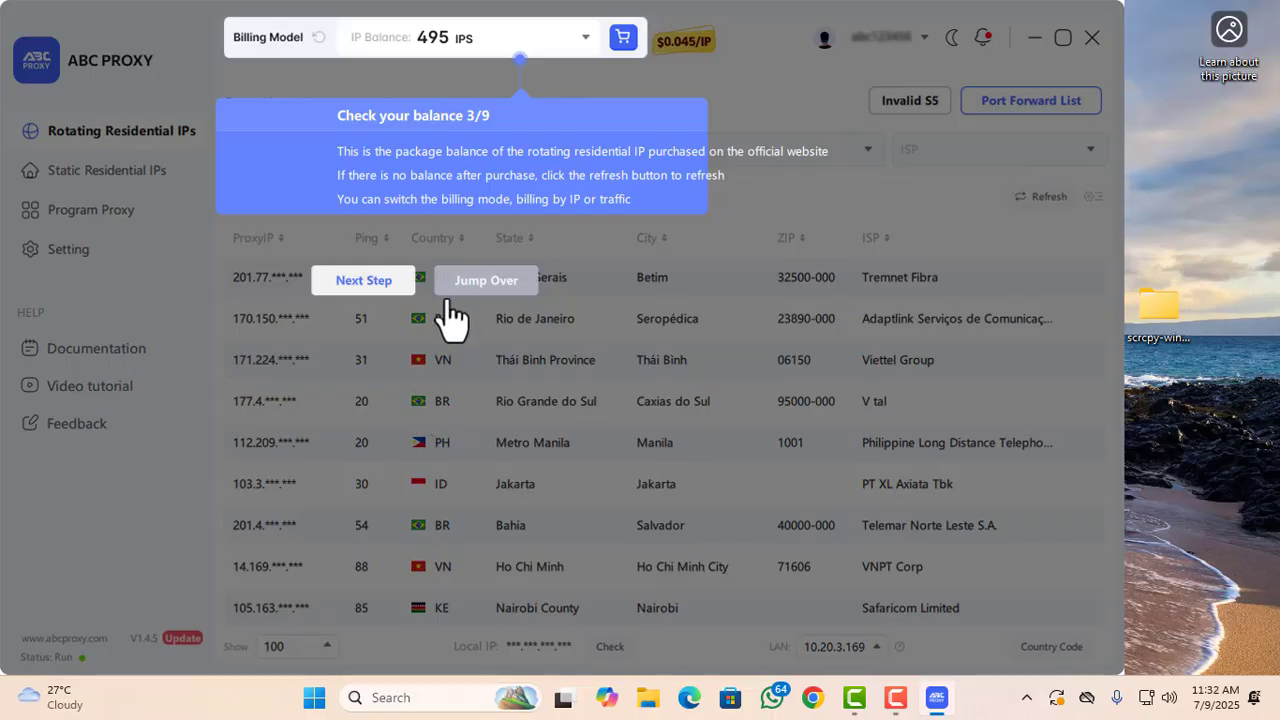
{"action": "left_click", "coordinate": [390, 292]}
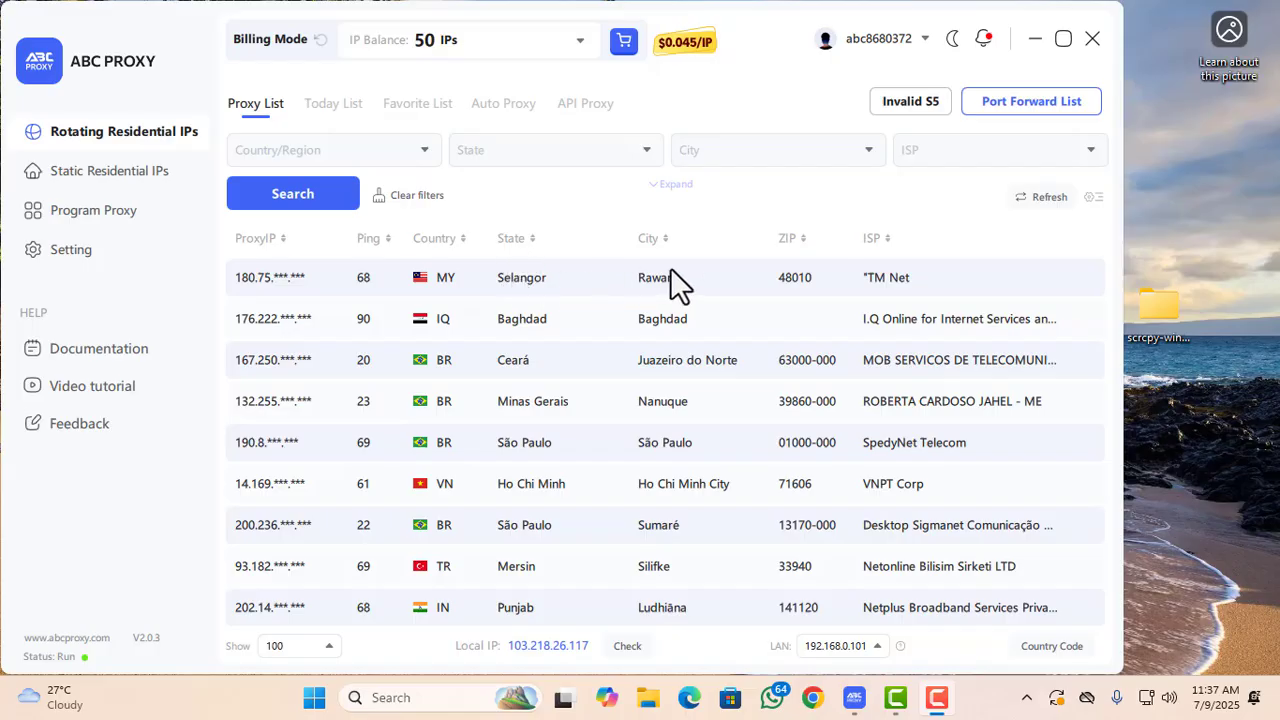
Look through the rotating residential proxy list and the countries offered in the Country/Region filter.
{"action": "scroll", "coordinate": [371, 414], "scroll_direction": "down", "scroll_amount": 3}
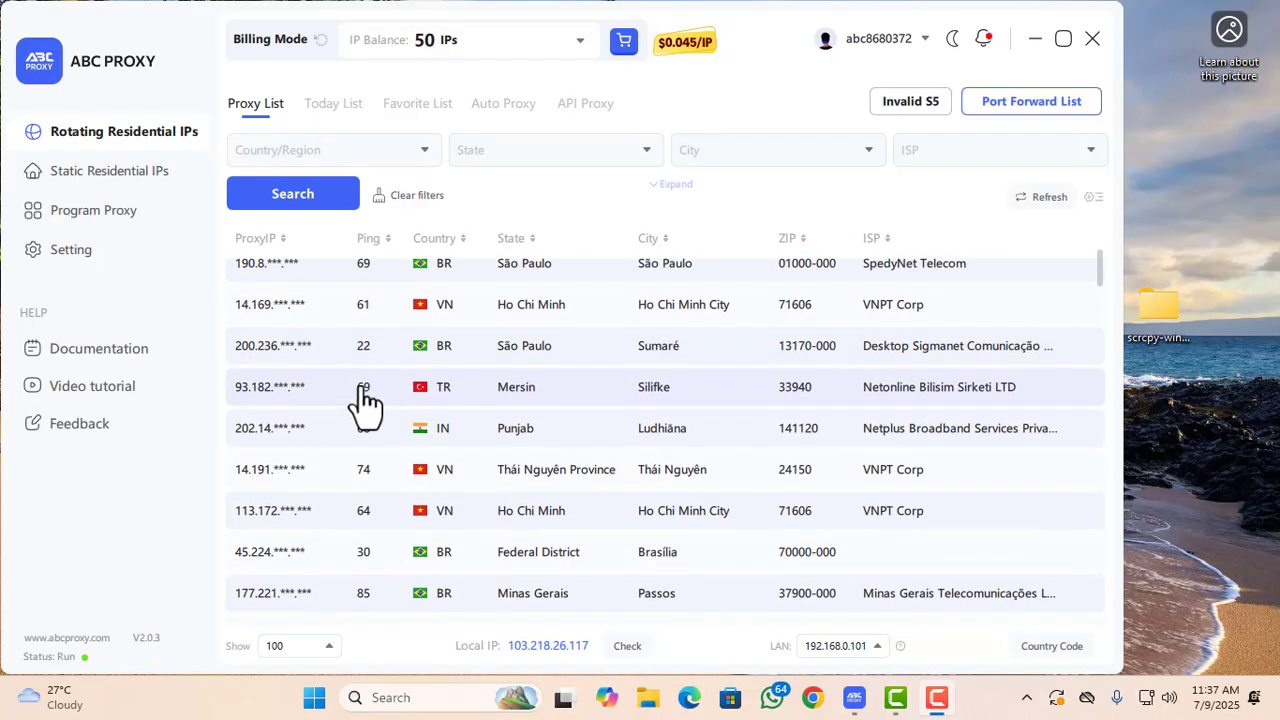
{"action": "scroll", "coordinate": [366, 406], "scroll_direction": "up", "scroll_amount": 2}
{"action": "left_click", "coordinate": [309, 154]}
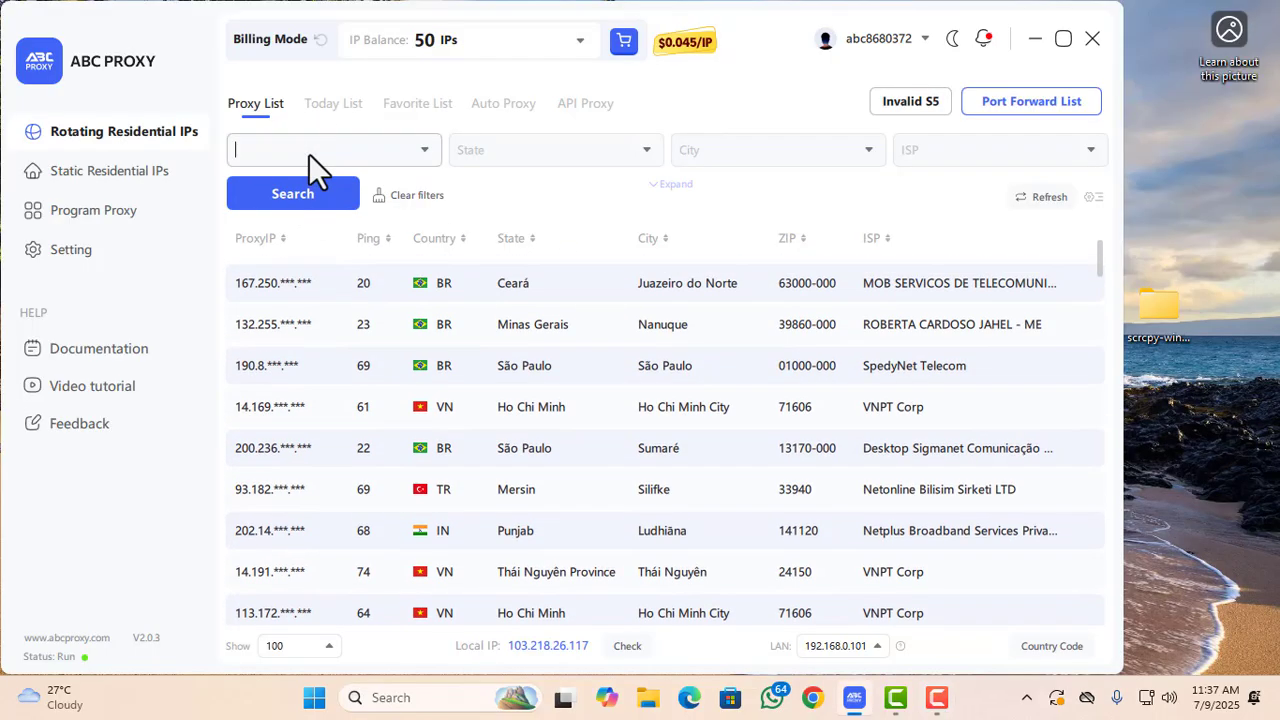
{"action": "left_click", "coordinate": [424, 153]}
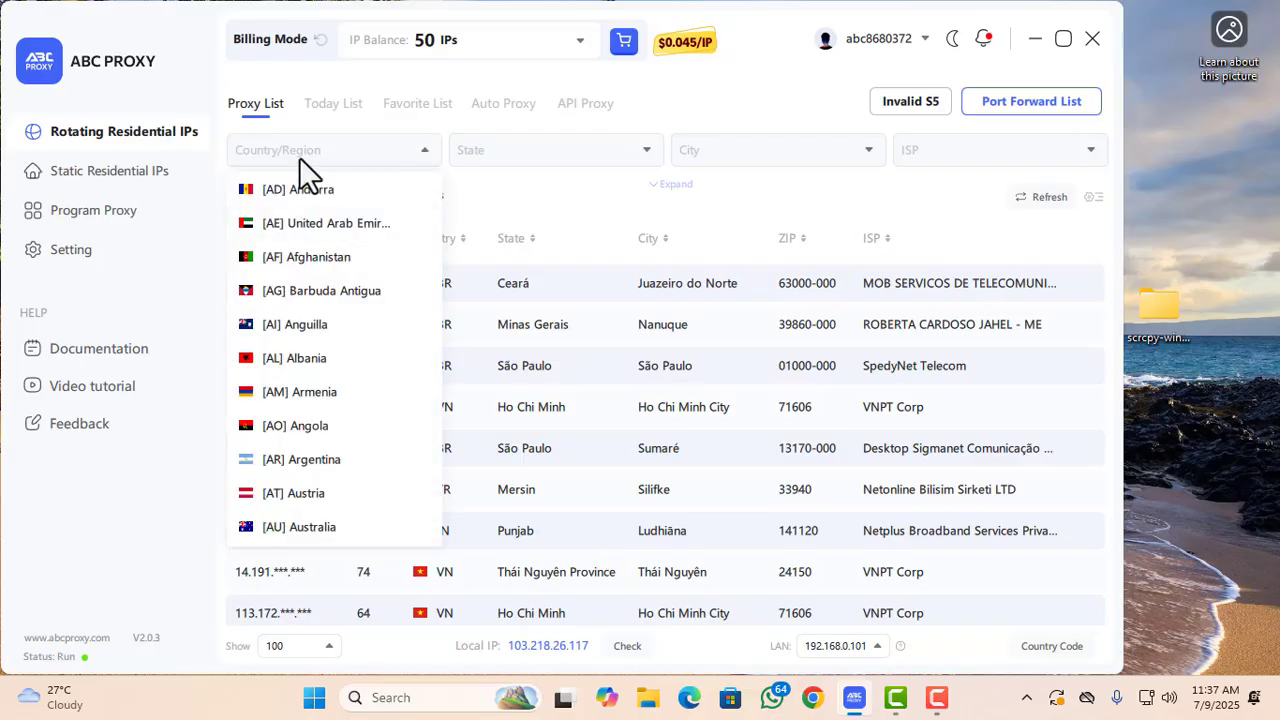
{"action": "scroll", "coordinate": [300, 330], "scroll_direction": "down", "scroll_amount": 2}
{"action": "scroll", "coordinate": [299, 330], "scroll_direction": "down", "scroll_amount": 10}
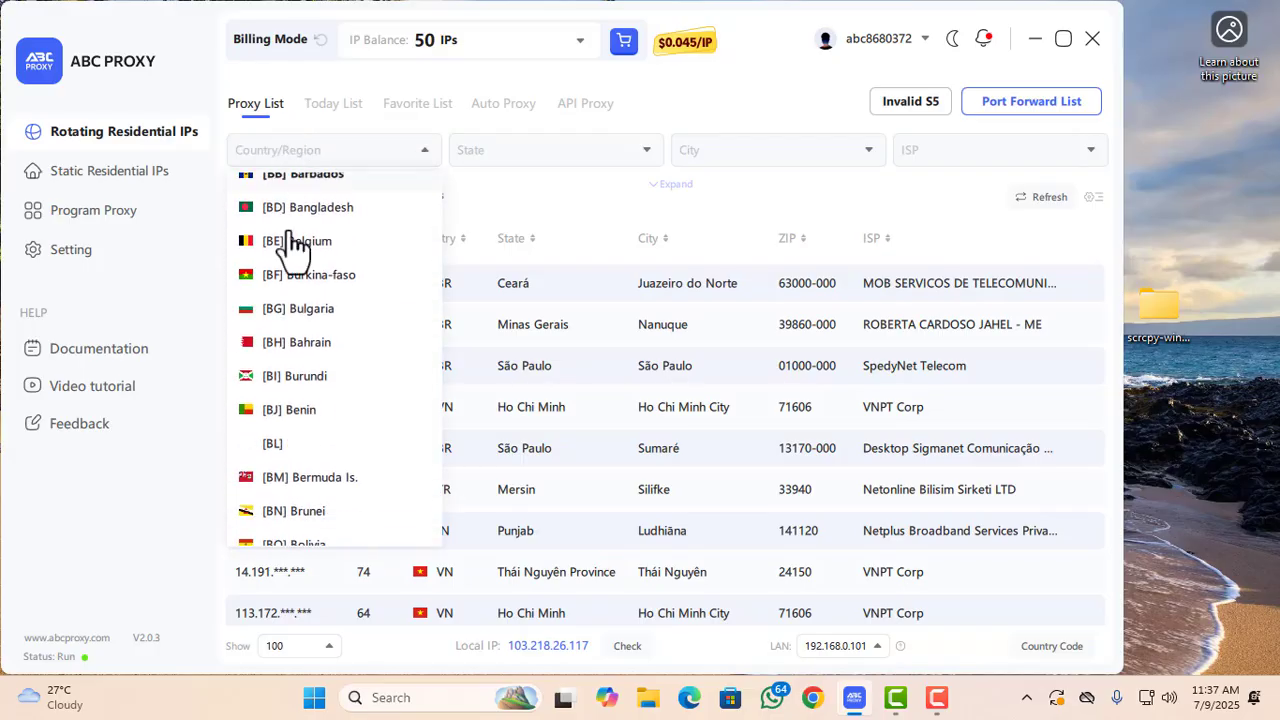
{"action": "scroll", "coordinate": [285, 390], "scroll_direction": "down", "scroll_amount": 14}
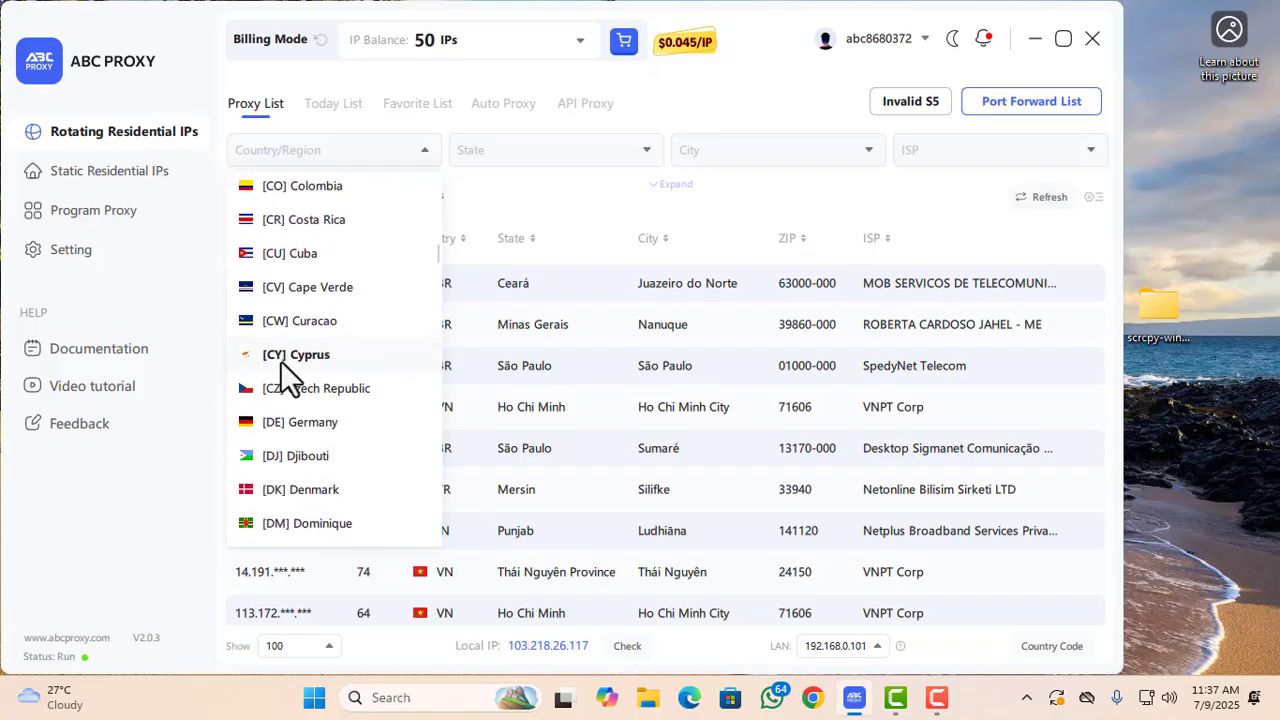
{"action": "scroll", "coordinate": [287, 378], "scroll_direction": "down", "scroll_amount": 13}
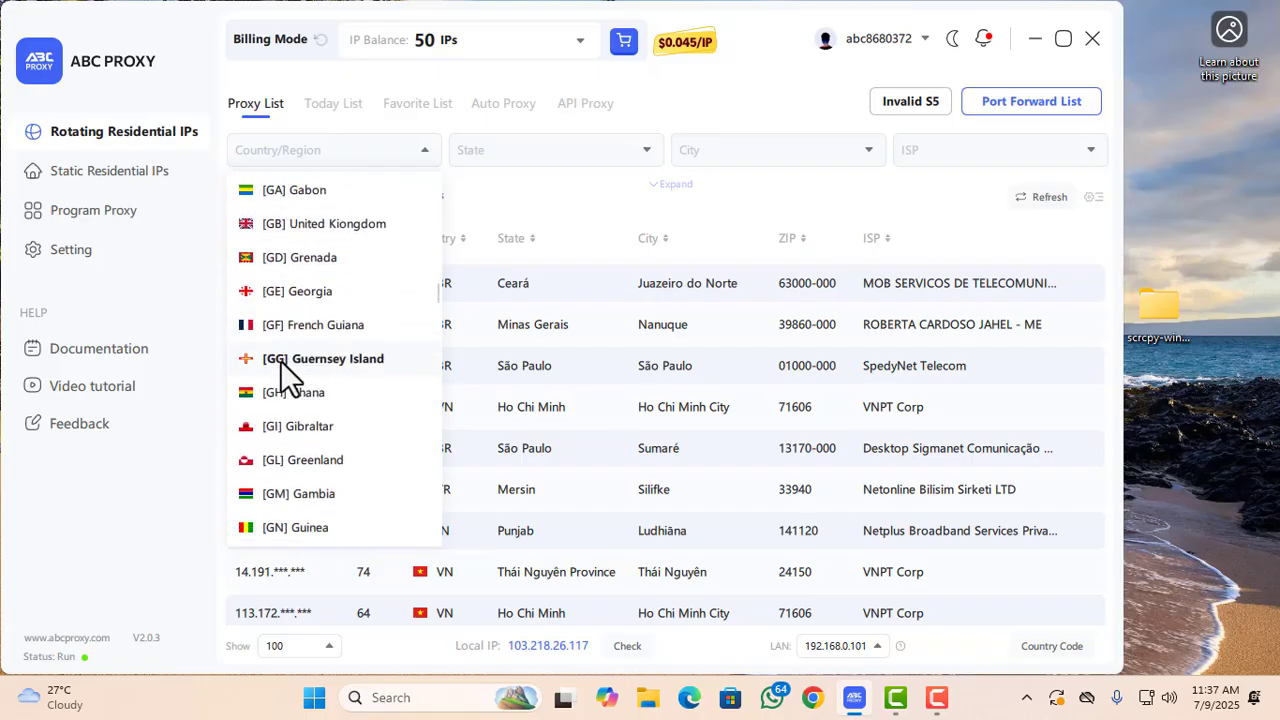
{"action": "scroll", "coordinate": [281, 363], "scroll_direction": "down", "scroll_amount": 7}
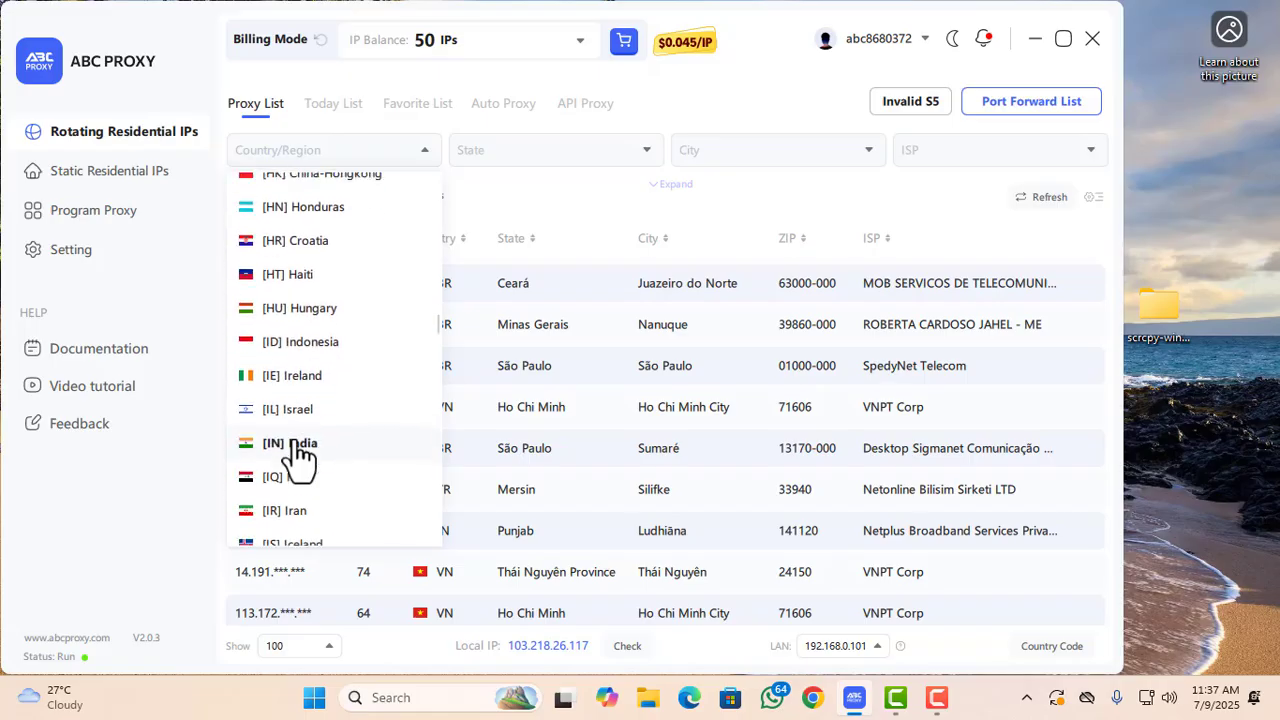
{"action": "scroll", "coordinate": [298, 455], "scroll_direction": "down", "scroll_amount": 9}
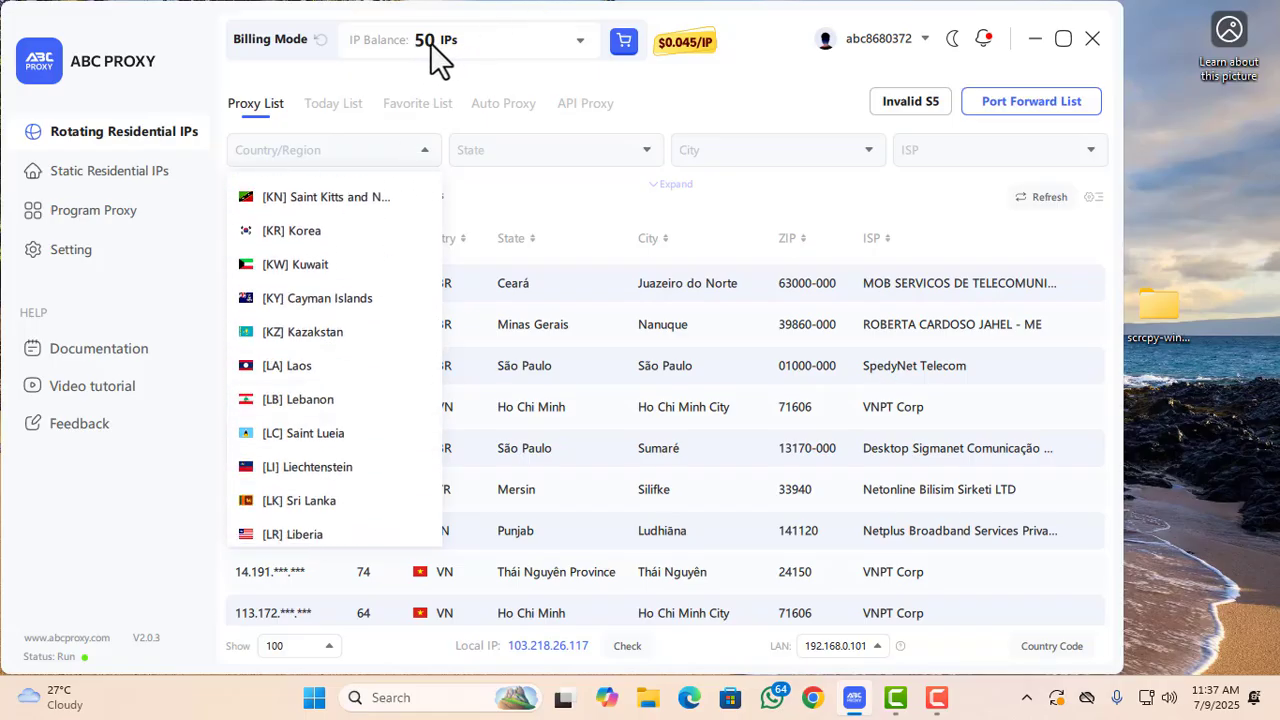
{"action": "scroll", "coordinate": [331, 405], "scroll_direction": "down", "scroll_amount": 5}
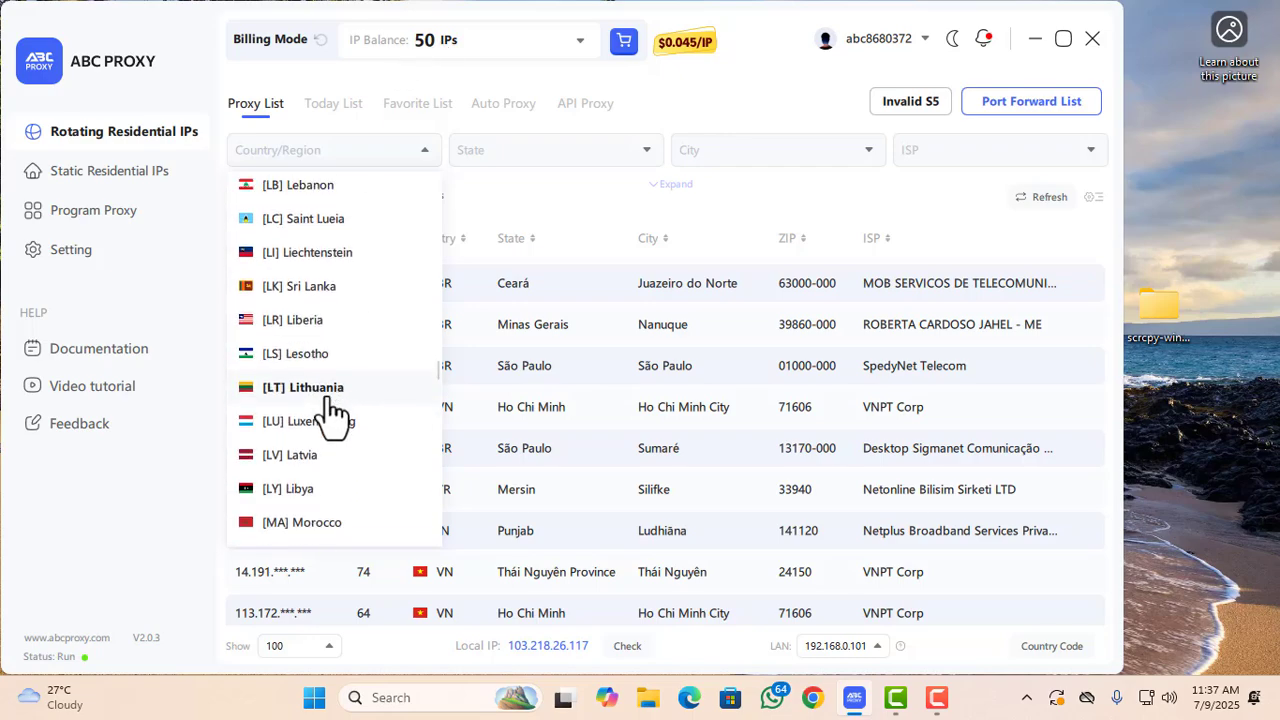
{"action": "scroll", "coordinate": [328, 403], "scroll_direction": "down", "scroll_amount": 12}
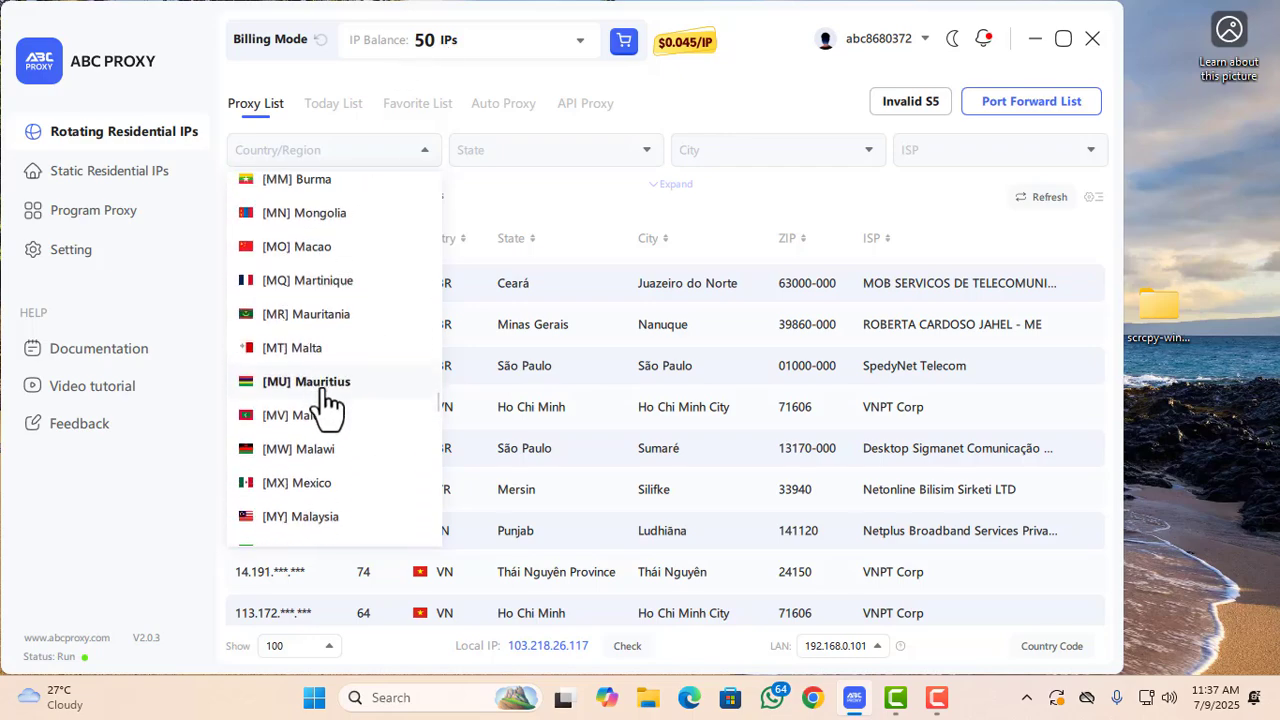
{"action": "scroll", "coordinate": [328, 403], "scroll_direction": "down", "scroll_amount": 1}
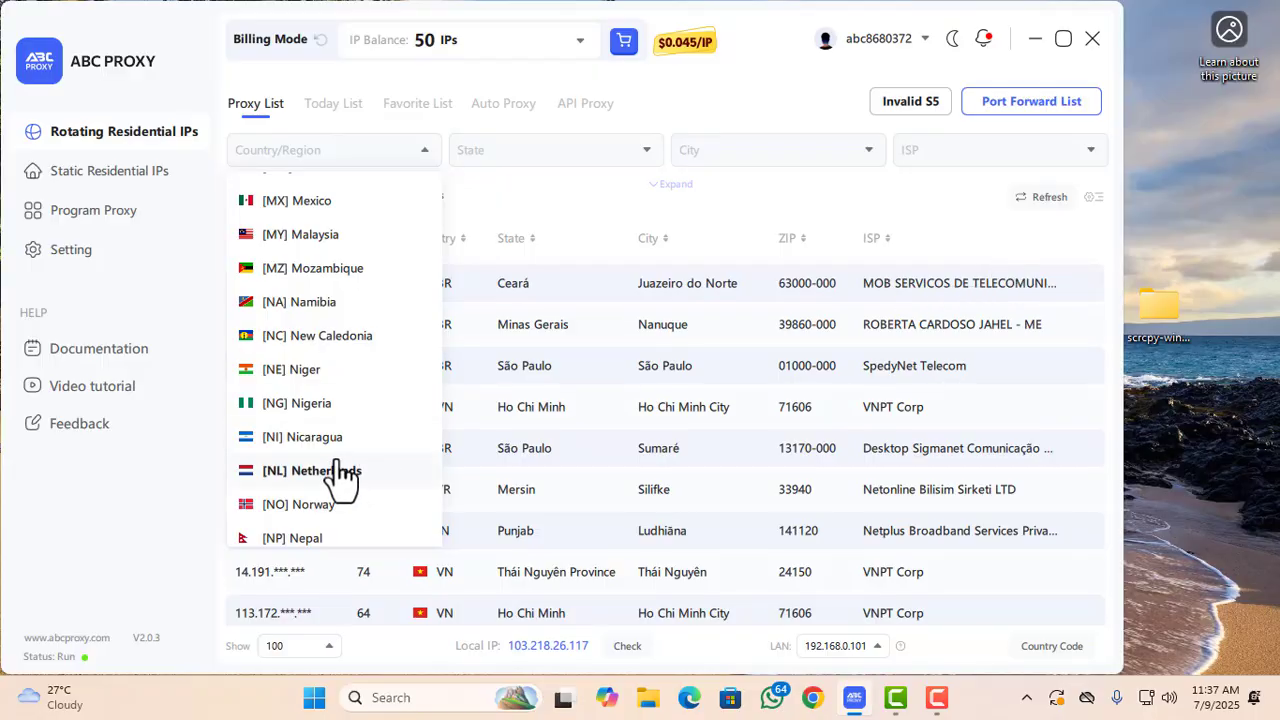
{"action": "scroll", "coordinate": [340, 472], "scroll_direction": "down", "scroll_amount": 3}
{"action": "scroll", "coordinate": [338, 468], "scroll_direction": "up", "scroll_amount": 11}
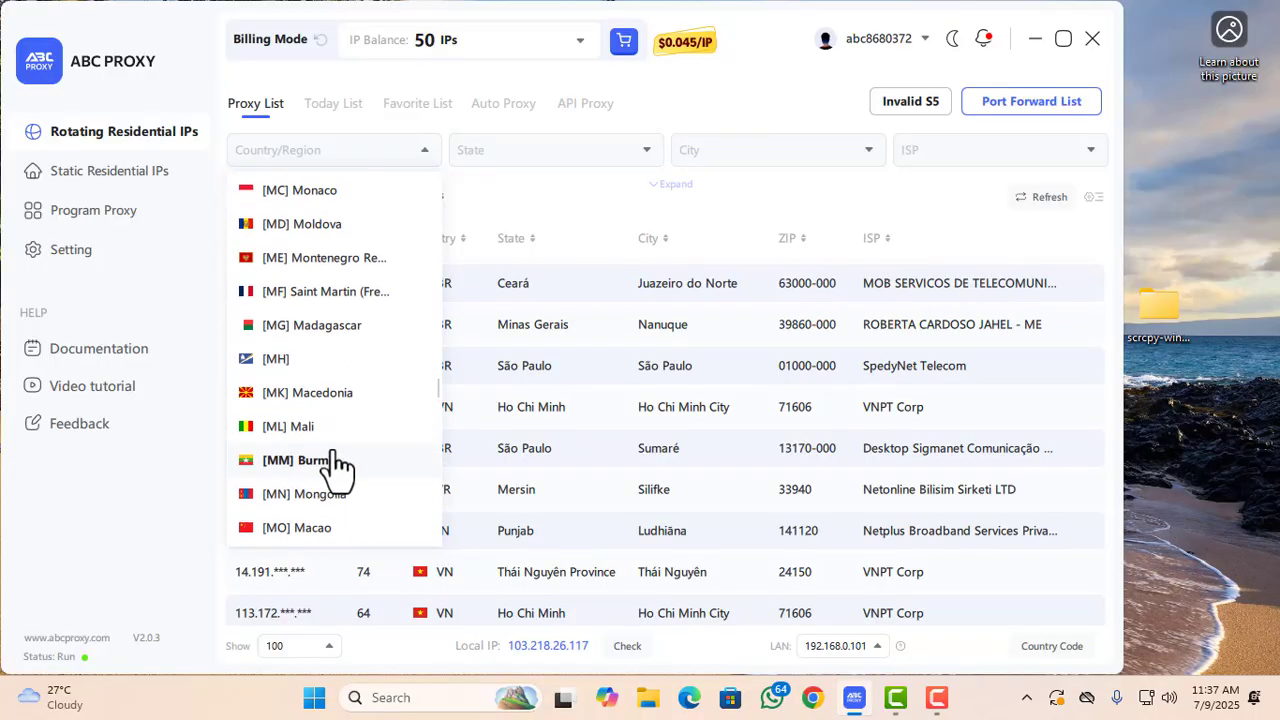
{"action": "scroll", "coordinate": [335, 462], "scroll_direction": "up", "scroll_amount": 20}
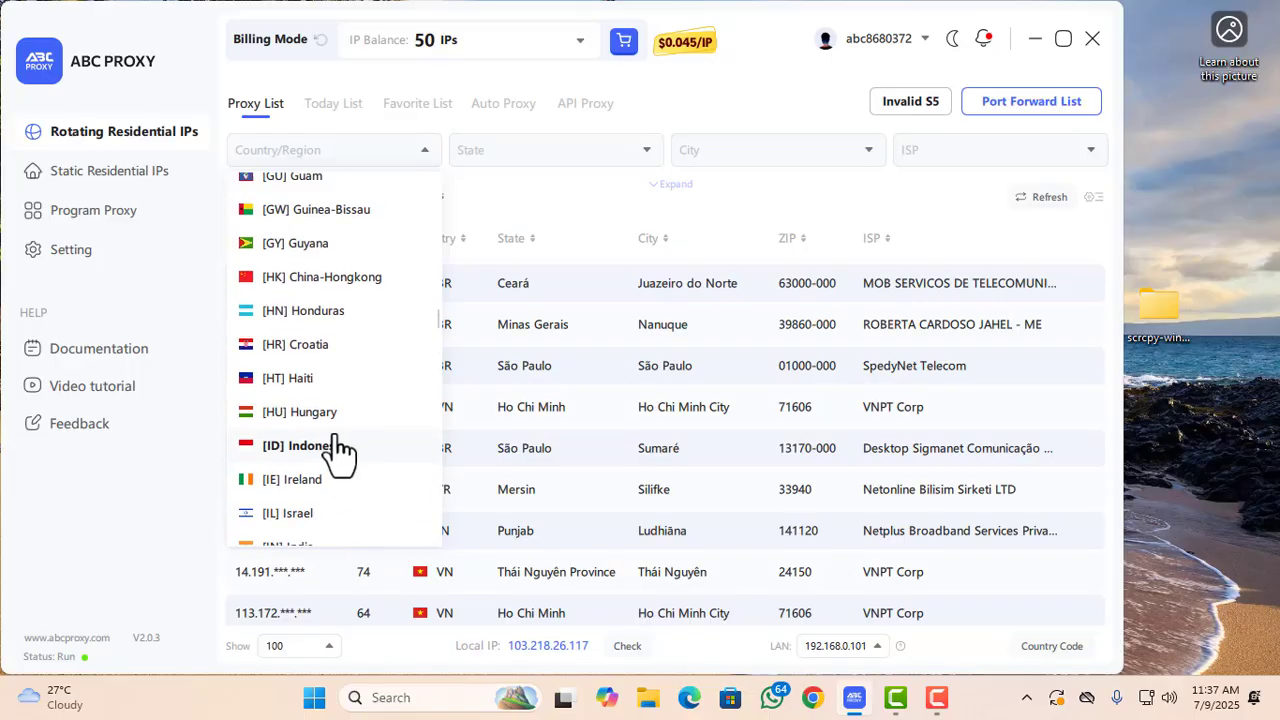
{"action": "scroll", "coordinate": [337, 450], "scroll_direction": "up", "scroll_amount": 20}
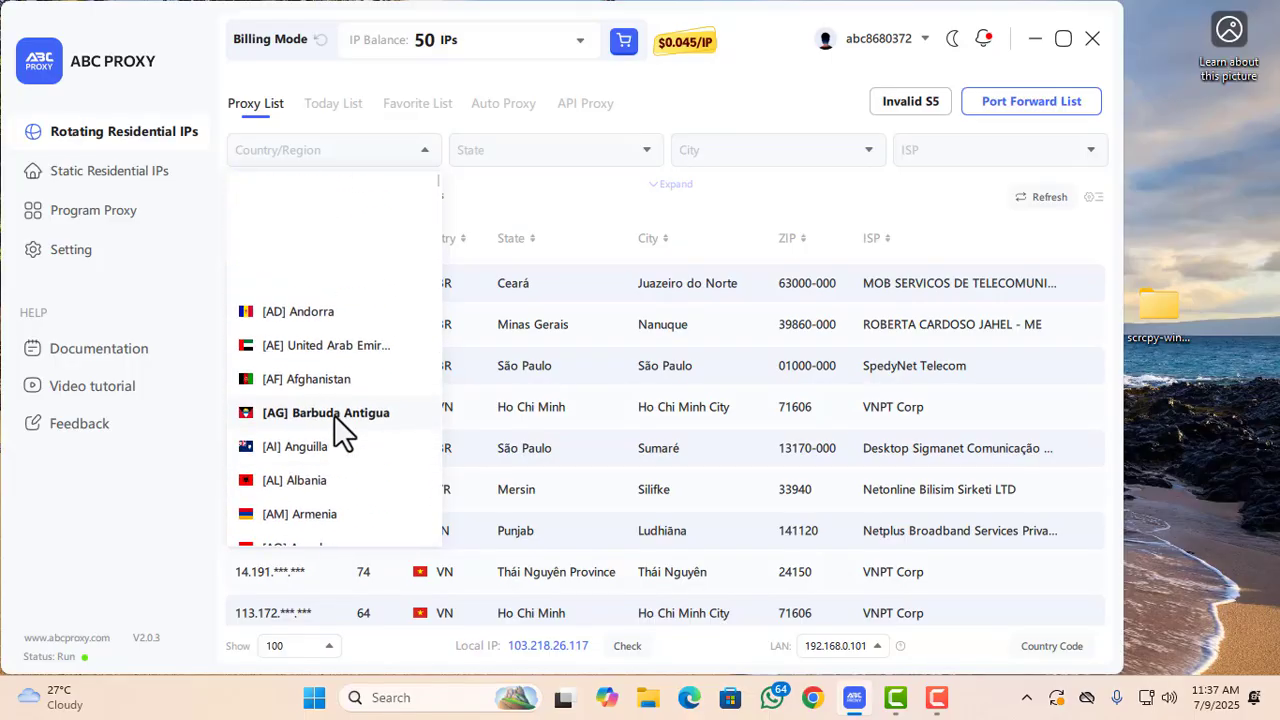
Filter the proxy list by country to [US] United States of America and run the search.
{"action": "left_click", "coordinate": [308, 150]}
{"action": "type", "text": "us"}
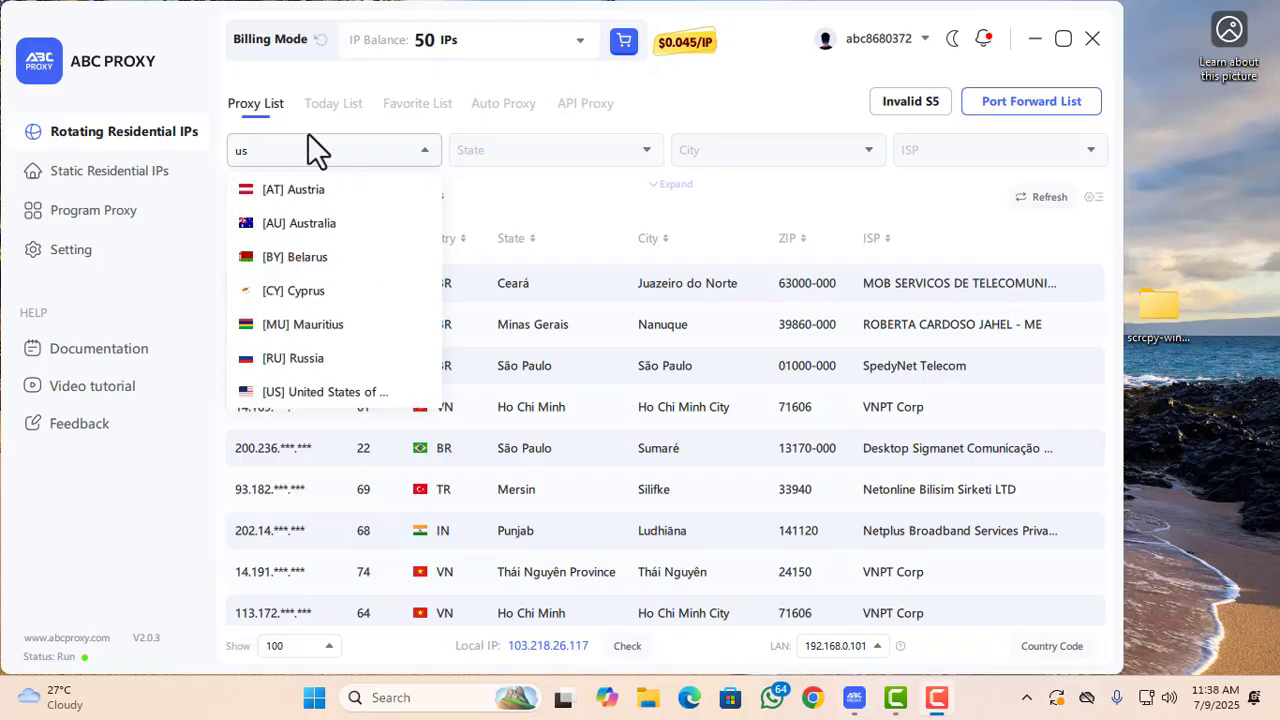
{"action": "left_click", "coordinate": [295, 398]}
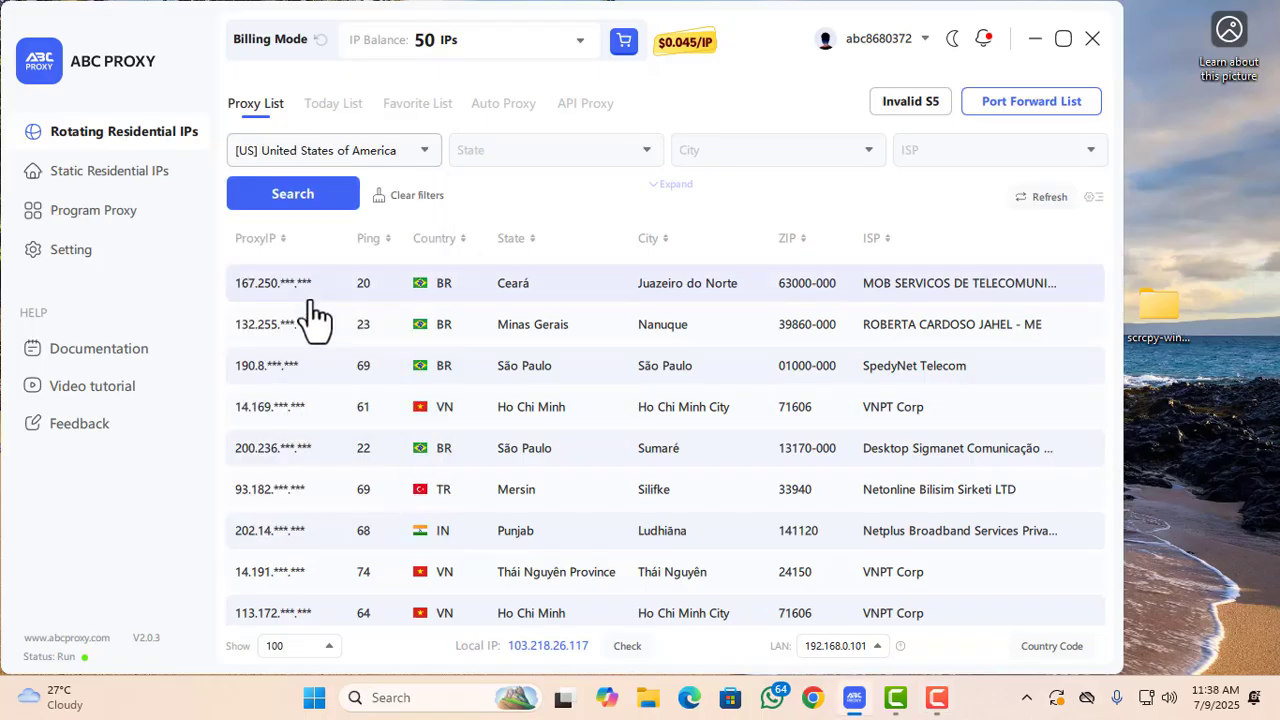
{"action": "left_click", "coordinate": [300, 200]}
{"action": "left_click", "coordinate": [300, 198]}
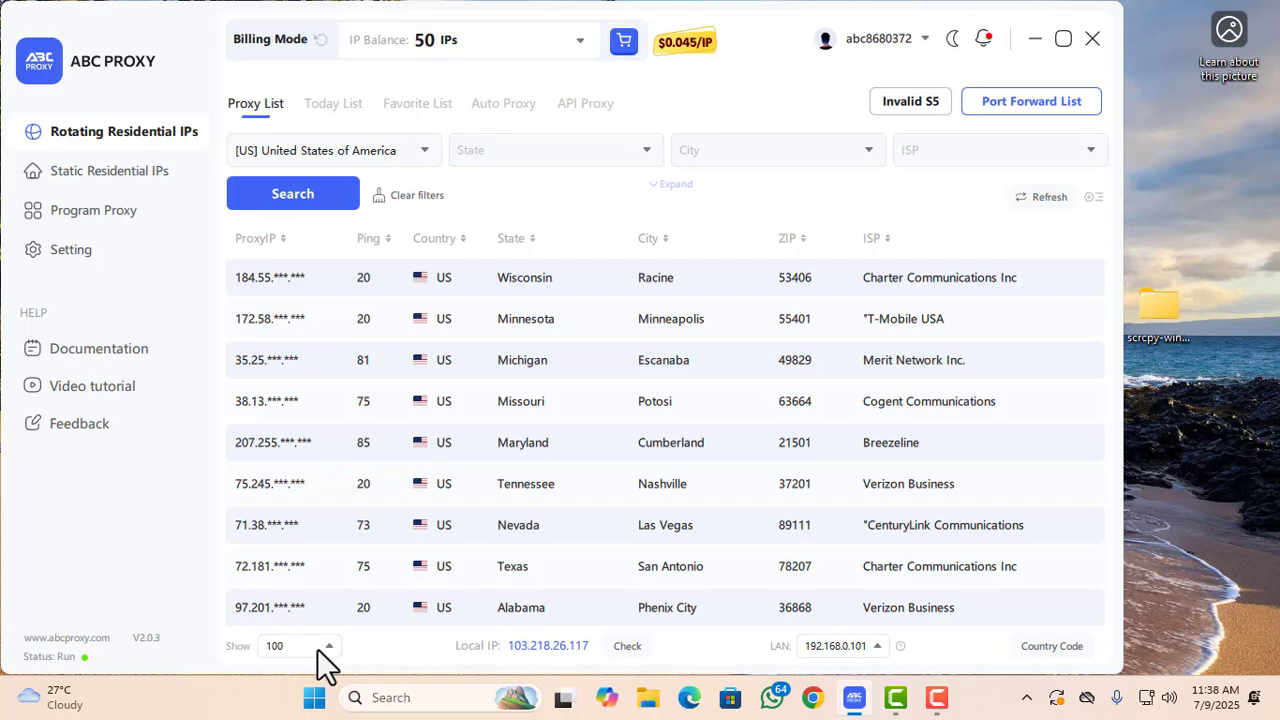
Examine the options for how many proxies the list shows.
{"action": "left_click", "coordinate": [316, 650]}
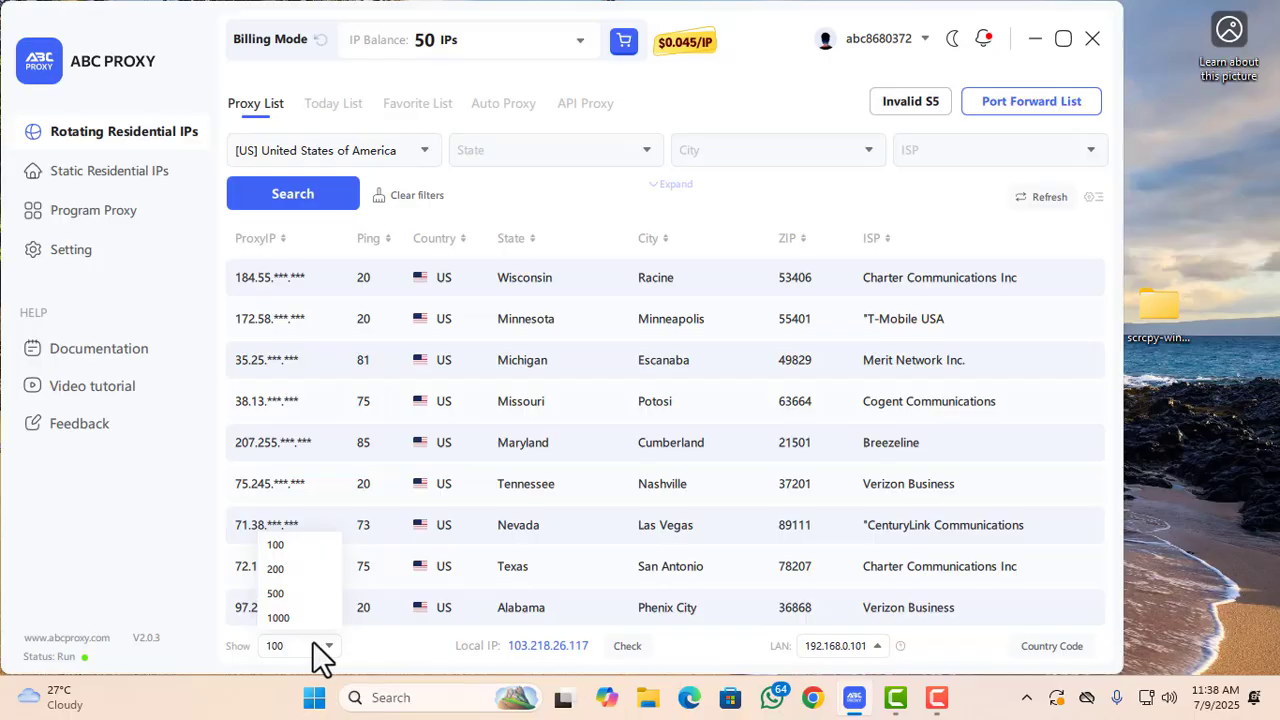
{"action": "left_click", "coordinate": [320, 647]}
{"action": "left_click", "coordinate": [320, 647]}
{"action": "left_click", "coordinate": [320, 647]}
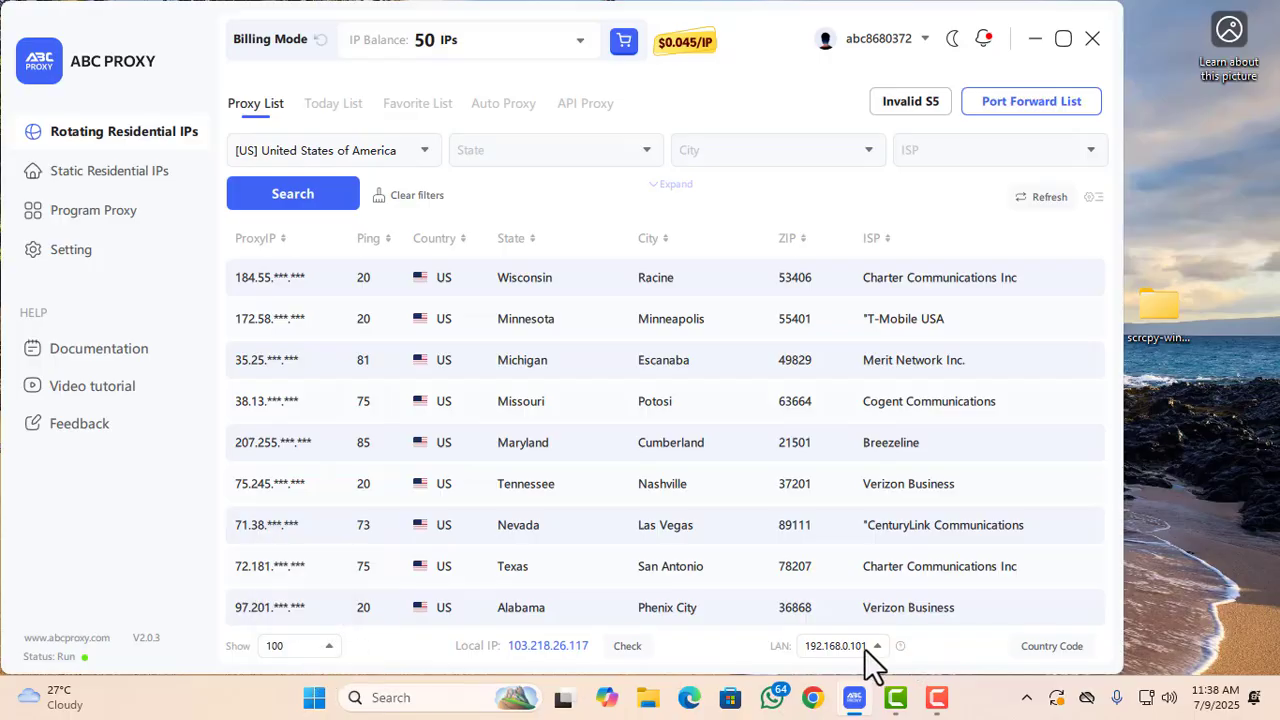
Try 127.0.0.1 as the LAN address and restore it to 192.168.0.101.
{"action": "left_click", "coordinate": [874, 648]}
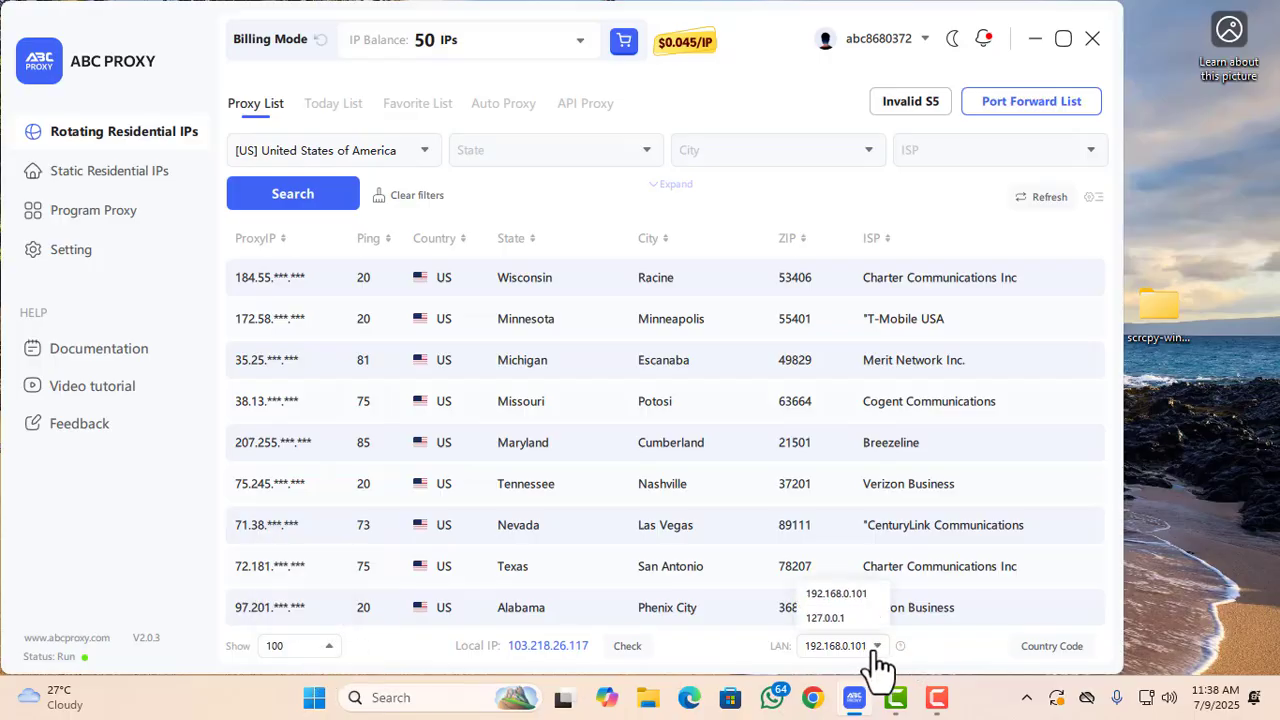
{"action": "left_click", "coordinate": [826, 619]}
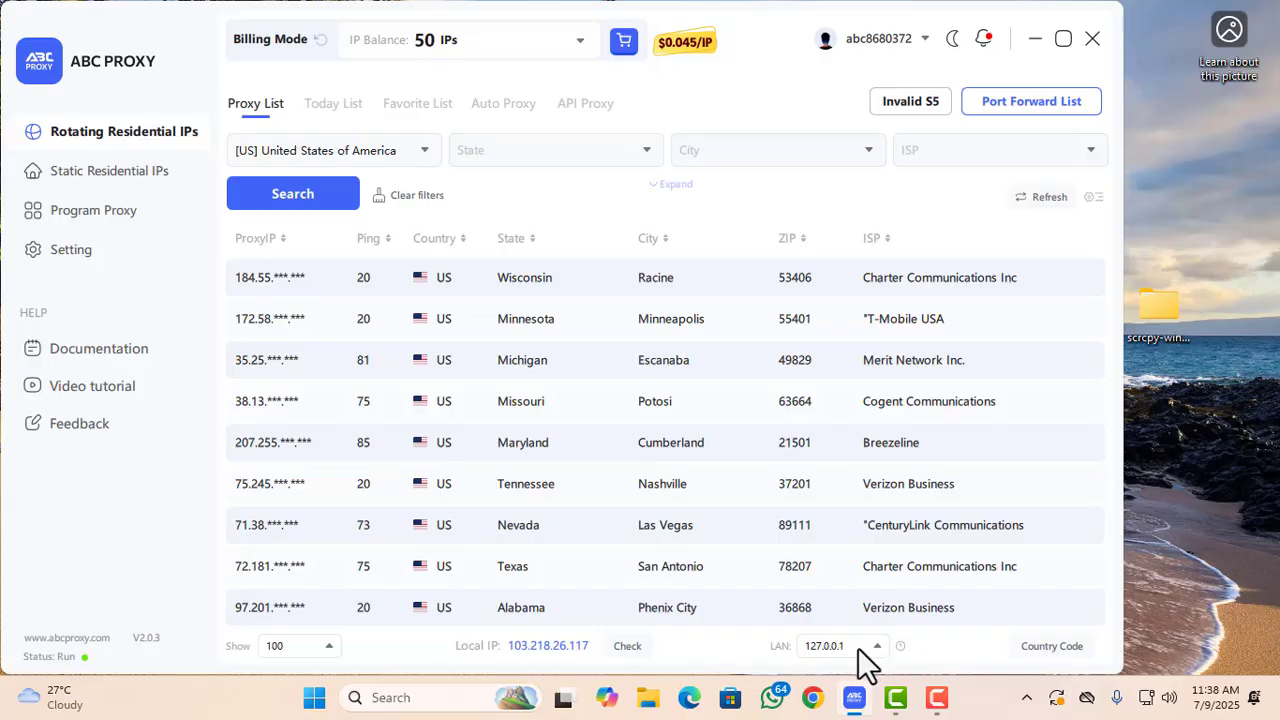
{"action": "left_click", "coordinate": [863, 640]}
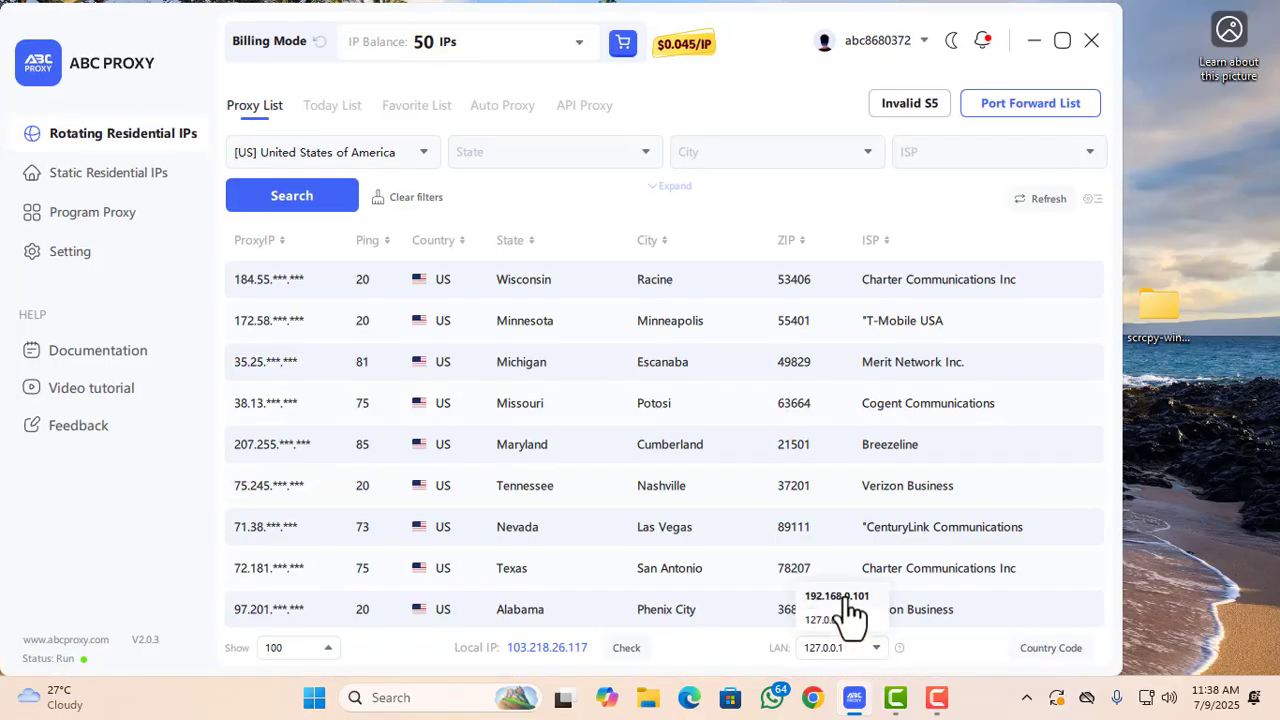
{"action": "left_click", "coordinate": [842, 597]}
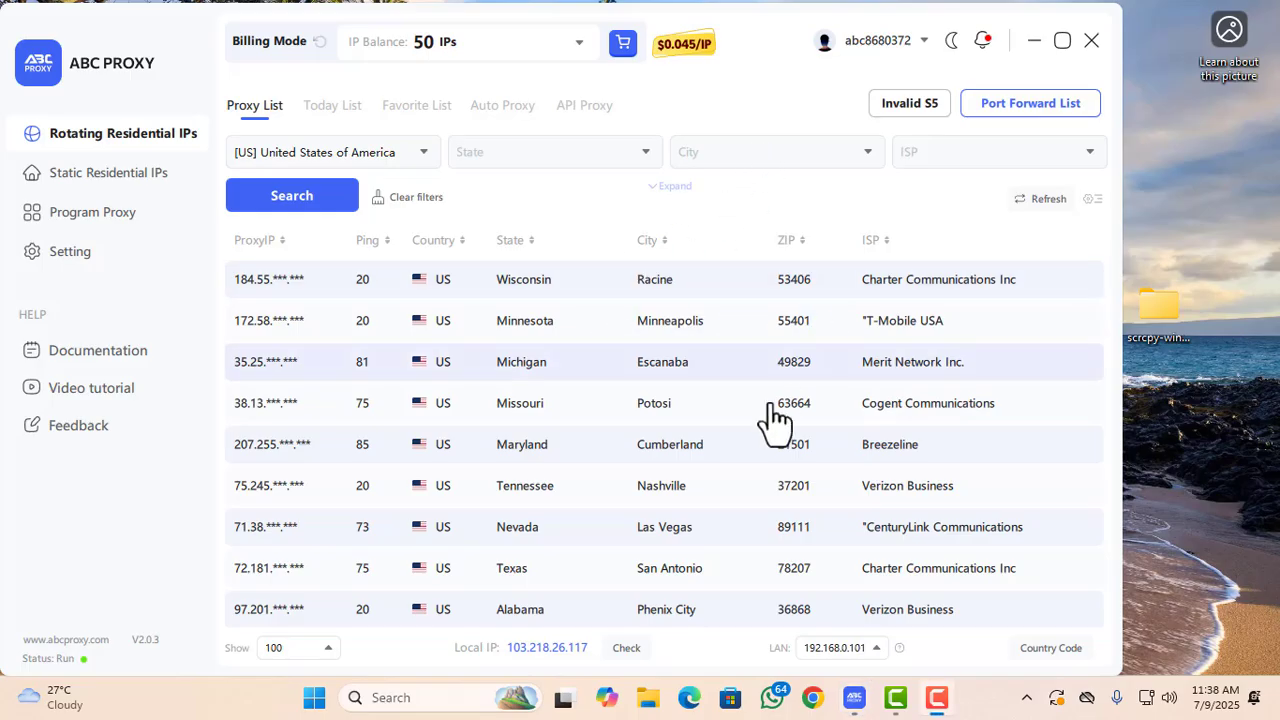
Sort the US proxies by ascending ping and forward port 40000 to the proxy in Pooler, Georgia.
{"action": "left_click", "coordinate": [385, 243]}
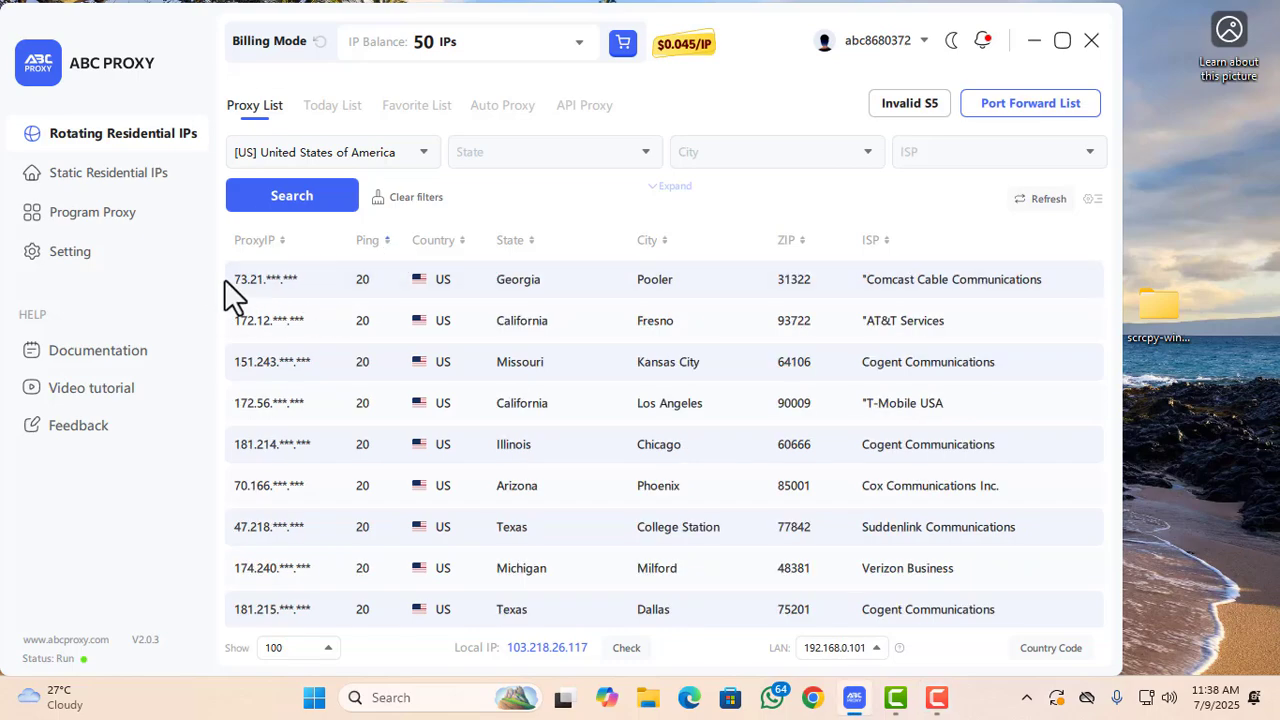
{"action": "right_click", "coordinate": [264, 290]}
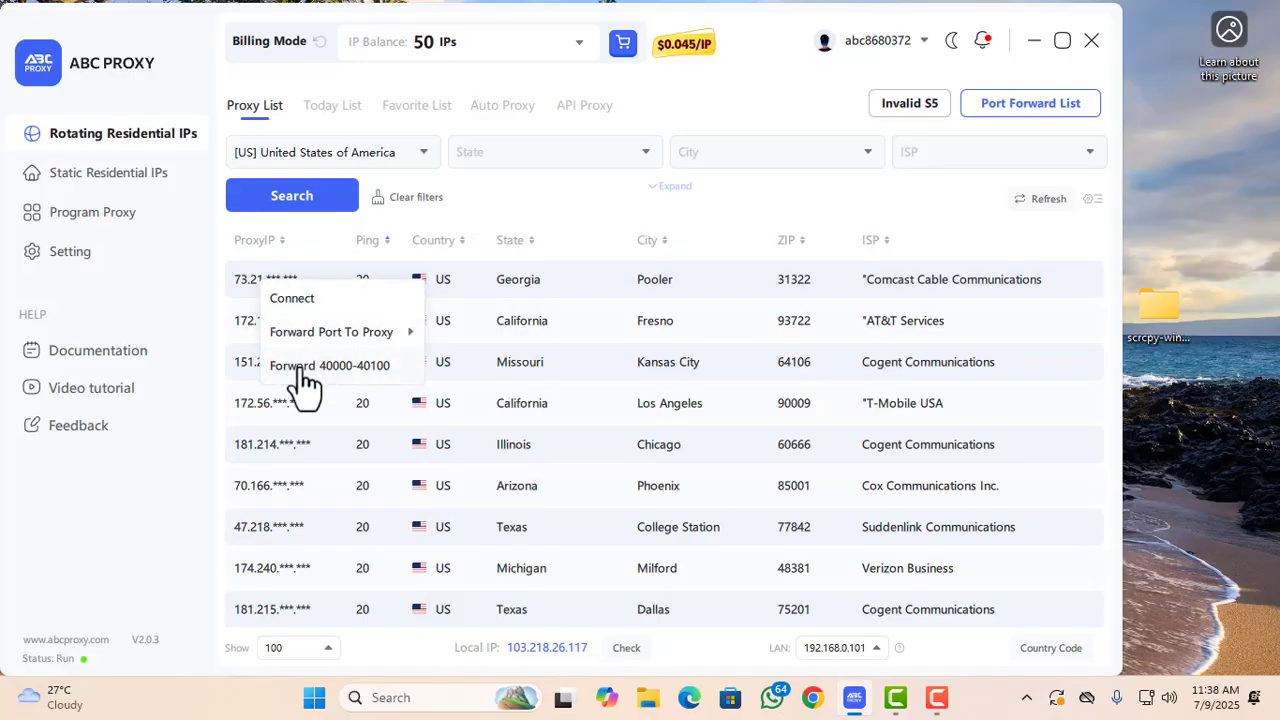
{"action": "mouse_move", "coordinate": [341, 340]}
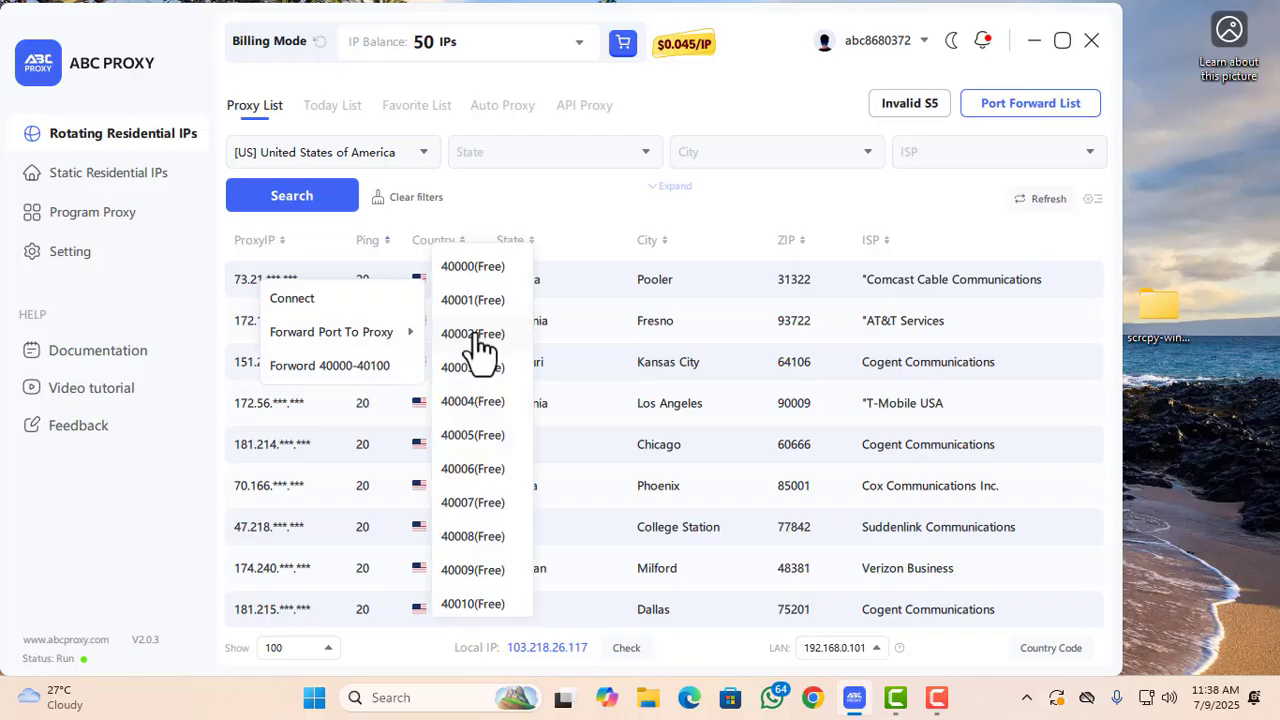
{"action": "left_click", "coordinate": [474, 268]}
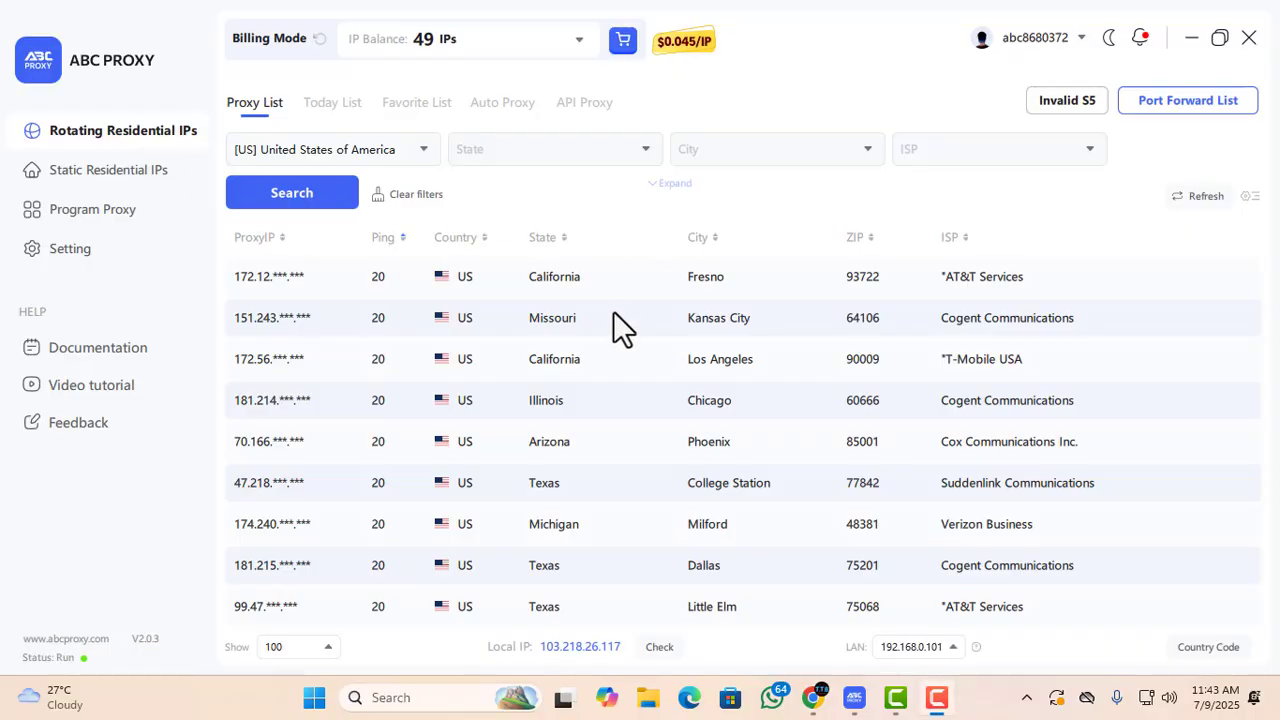
Check the port binding and online status of the proxy in the Today List and return to the Proxy List.
{"action": "left_click", "coordinate": [332, 108]}
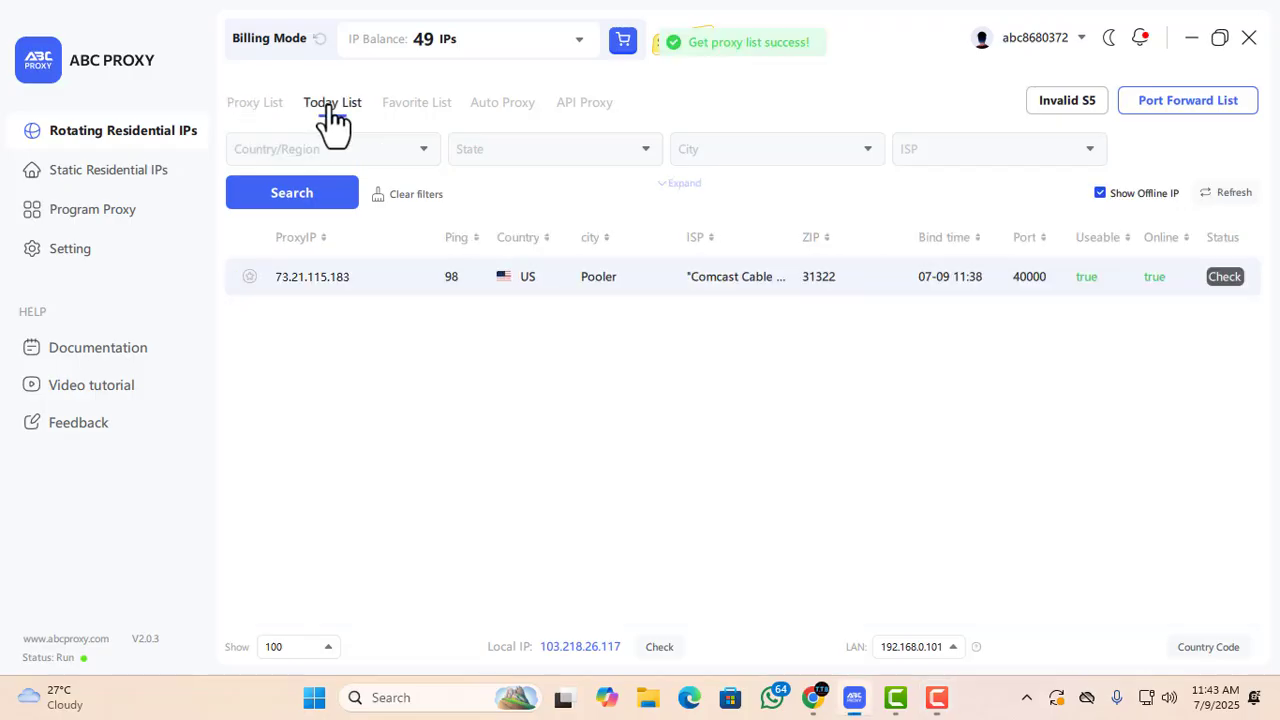
{"action": "left_click", "coordinate": [270, 103]}
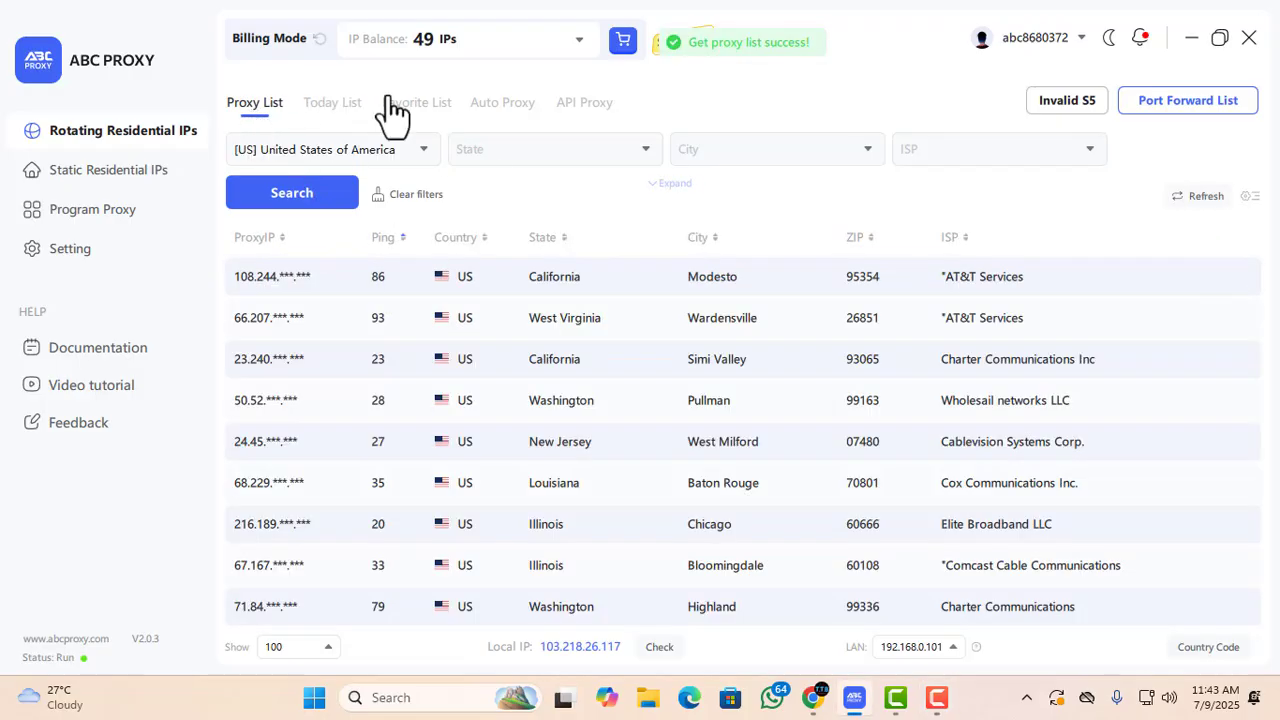
Examine the local ports offered for forwarding to the proxy in Simi Valley, California, from 40000 to 40099.
{"action": "right_click", "coordinate": [256, 378]}
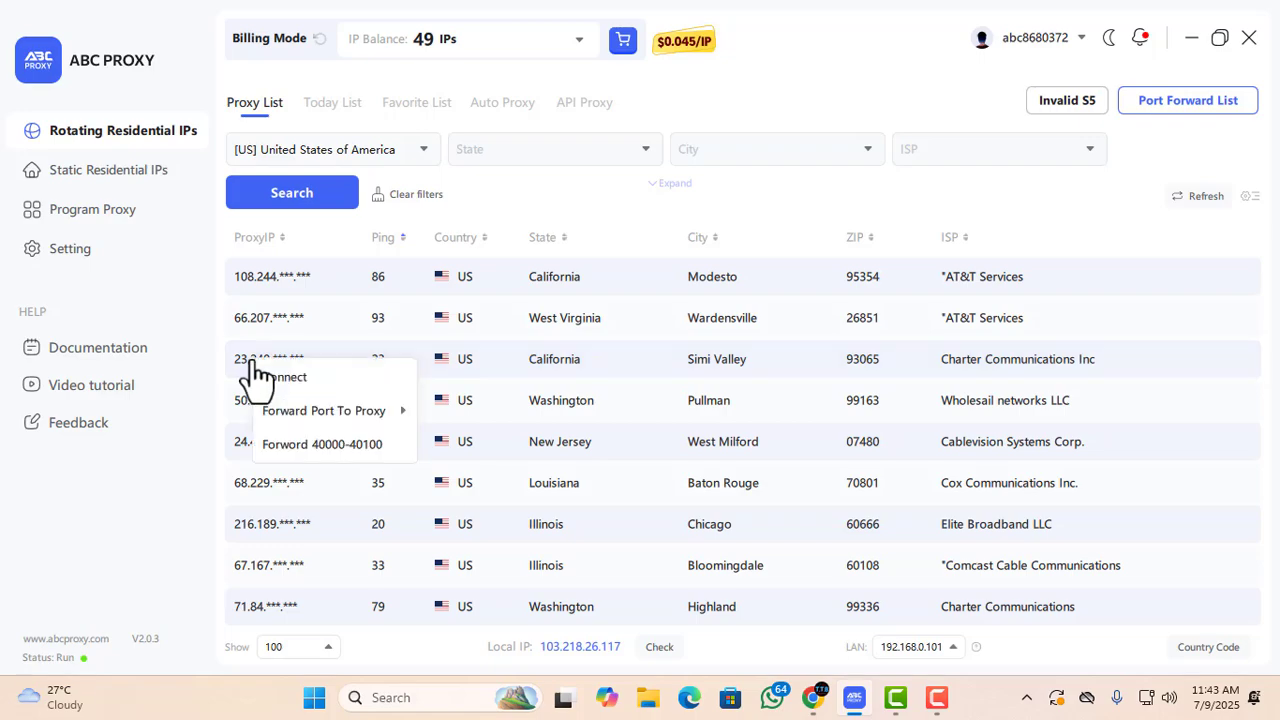
{"action": "mouse_move", "coordinate": [290, 418]}
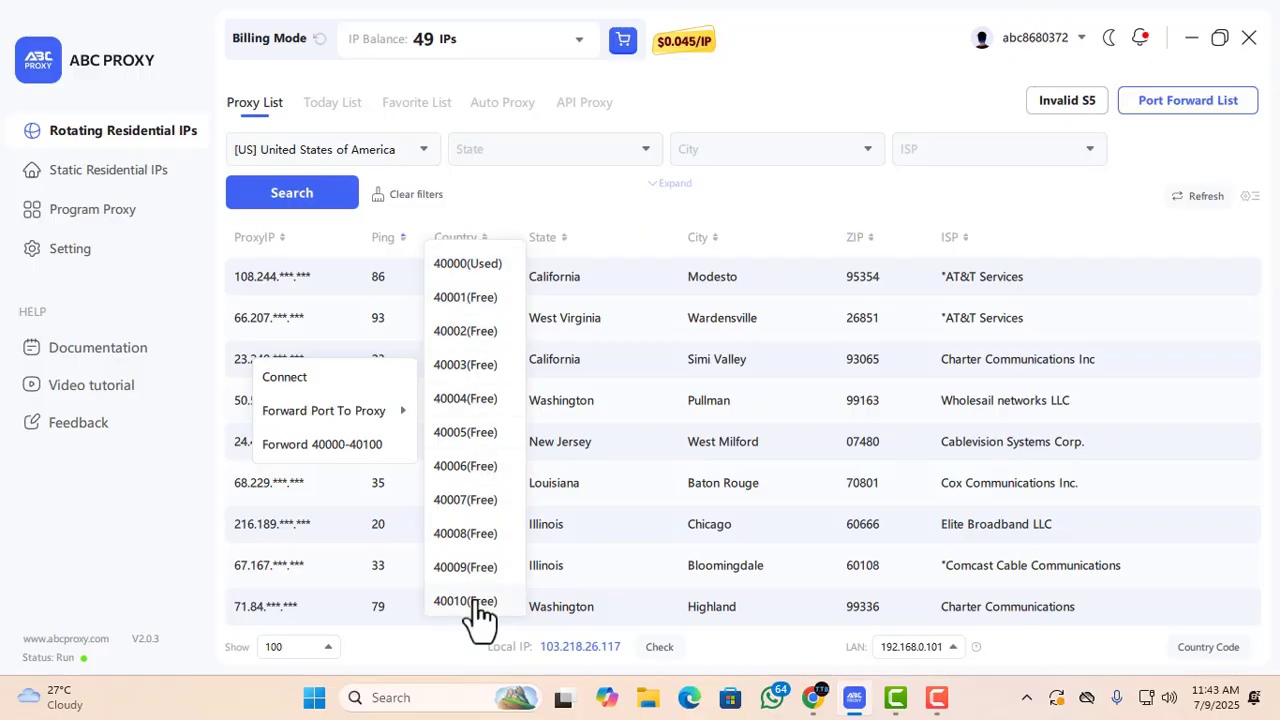
{"action": "scroll", "coordinate": [470, 430], "scroll_direction": "down", "scroll_amount": 15}
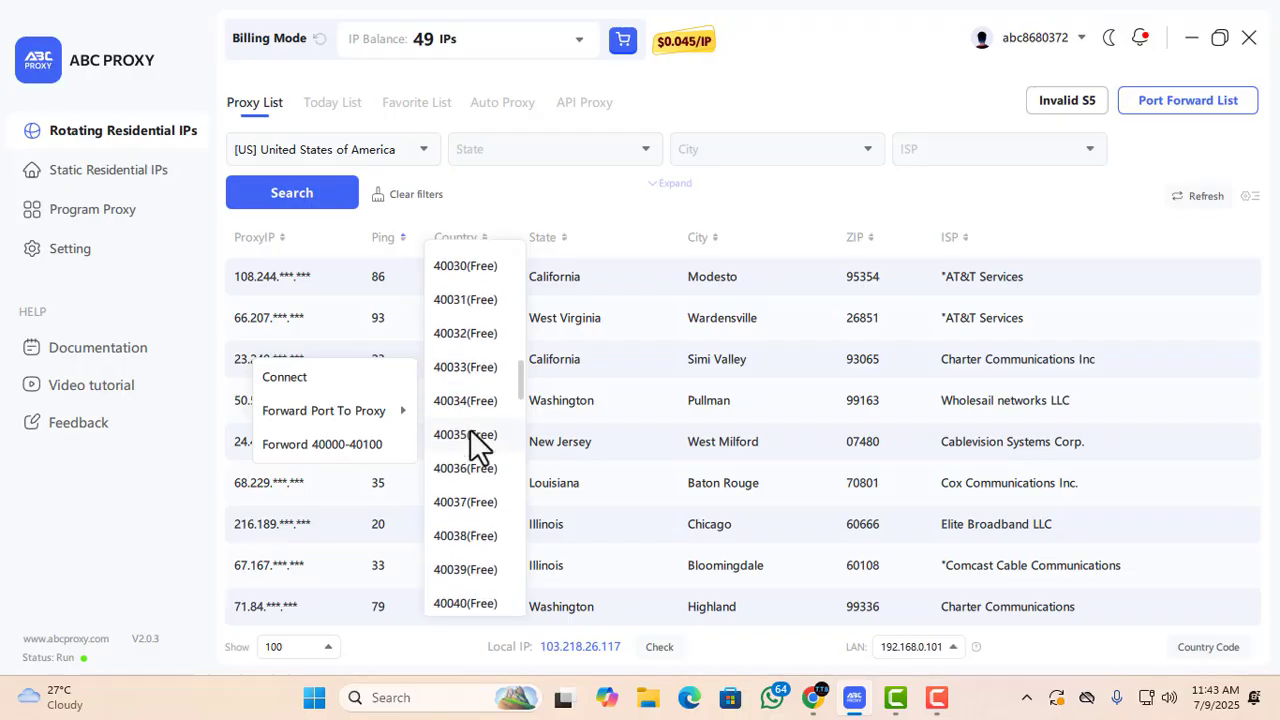
{"action": "scroll", "coordinate": [470, 440], "scroll_direction": "down", "scroll_amount": 12}
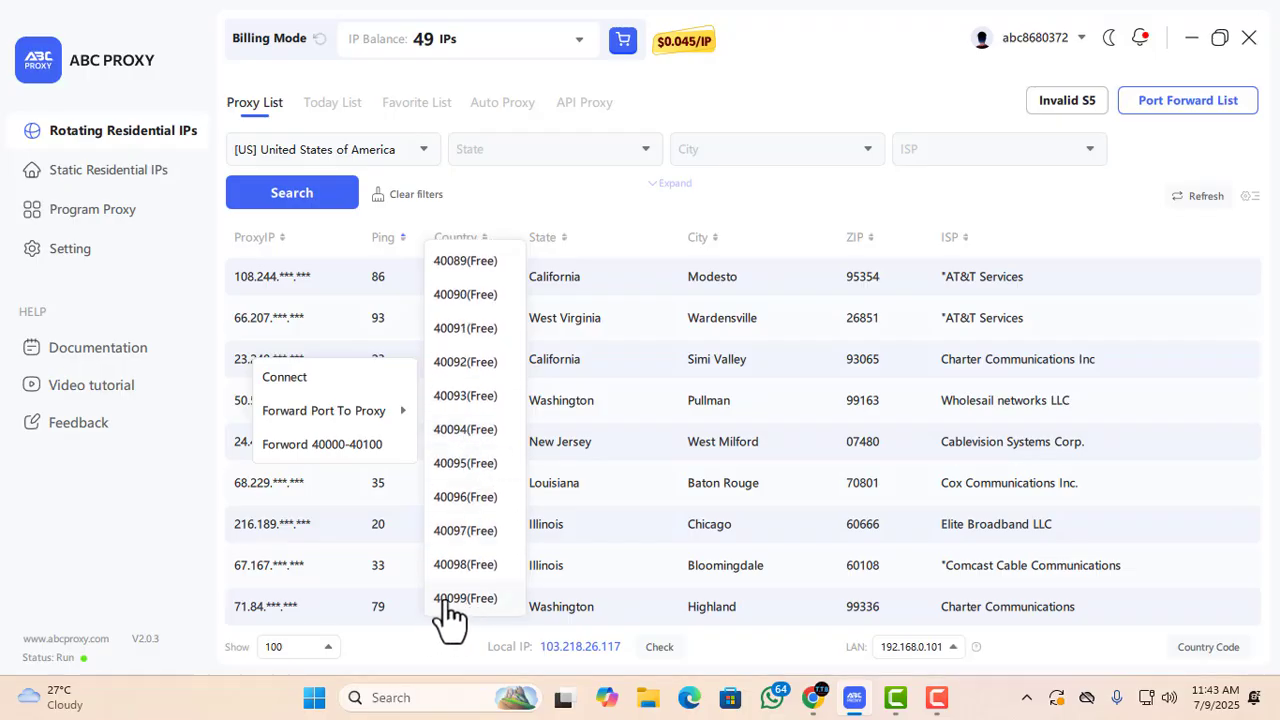
{"action": "scroll", "coordinate": [443, 600], "scroll_direction": "up", "scroll_amount": 5}
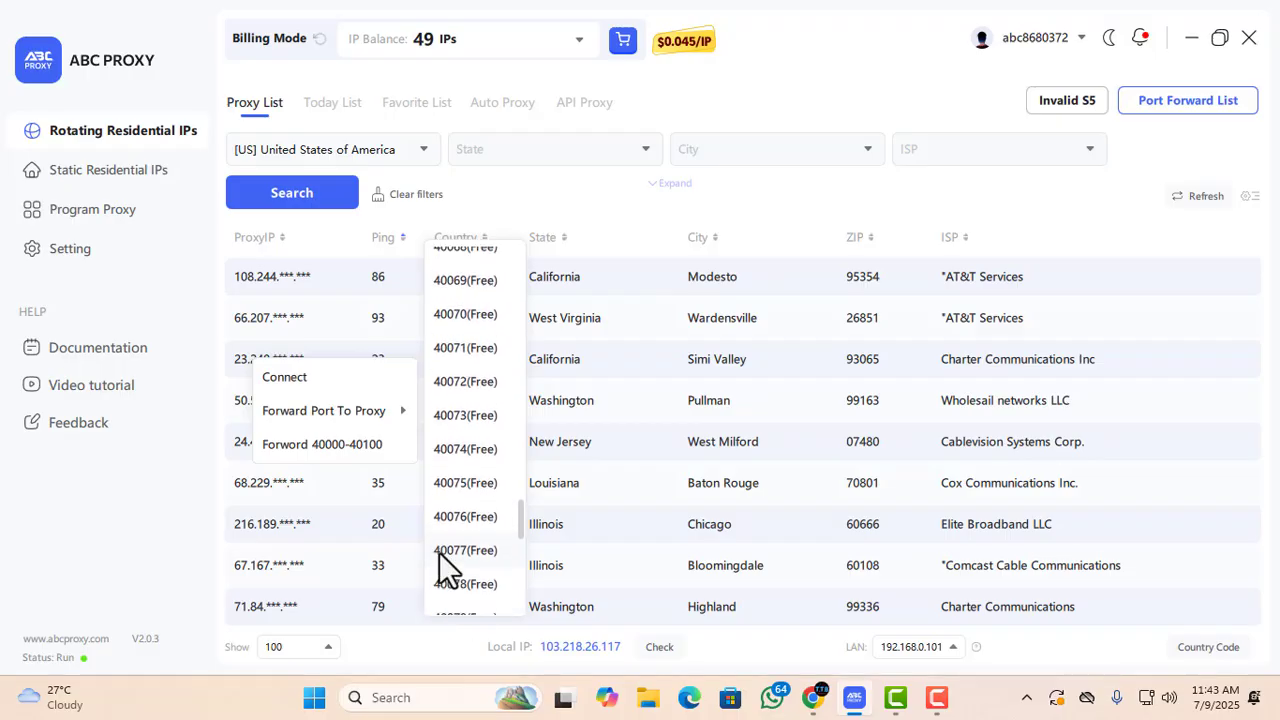
{"action": "scroll", "coordinate": [445, 556], "scroll_direction": "down", "scroll_amount": 3}
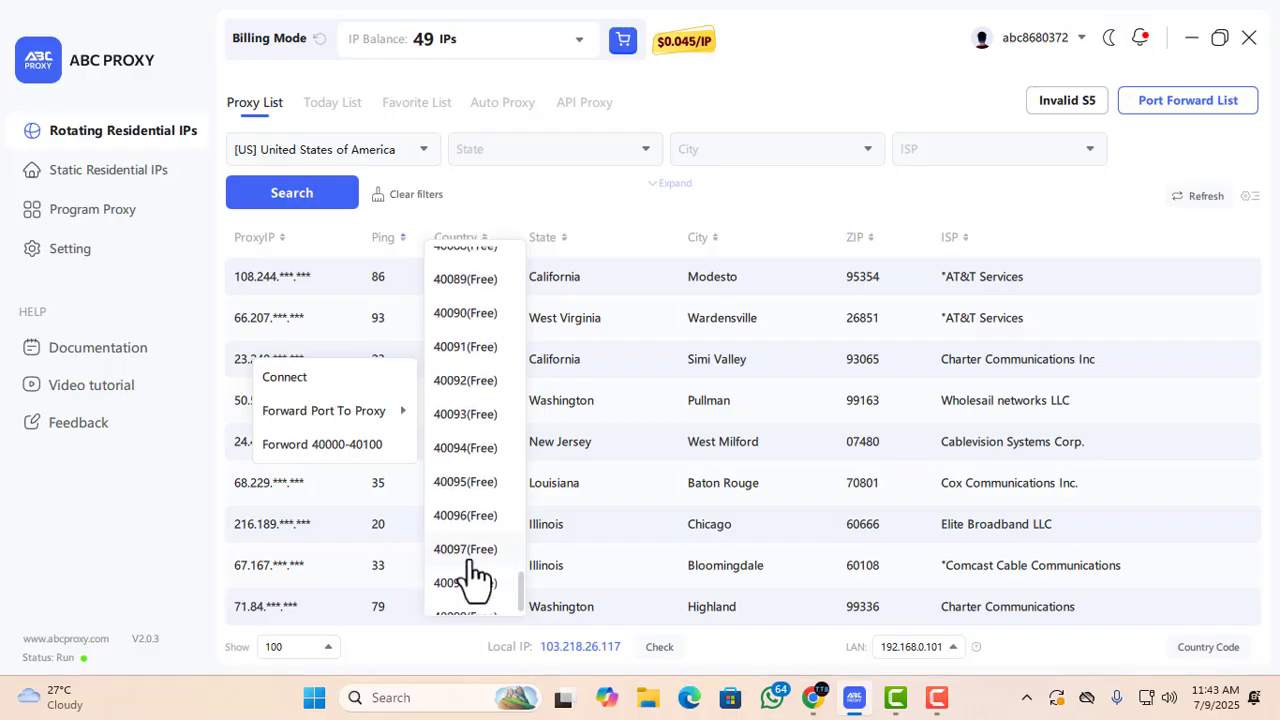
{"action": "scroll", "coordinate": [468, 565], "scroll_direction": "up", "scroll_amount": 8}
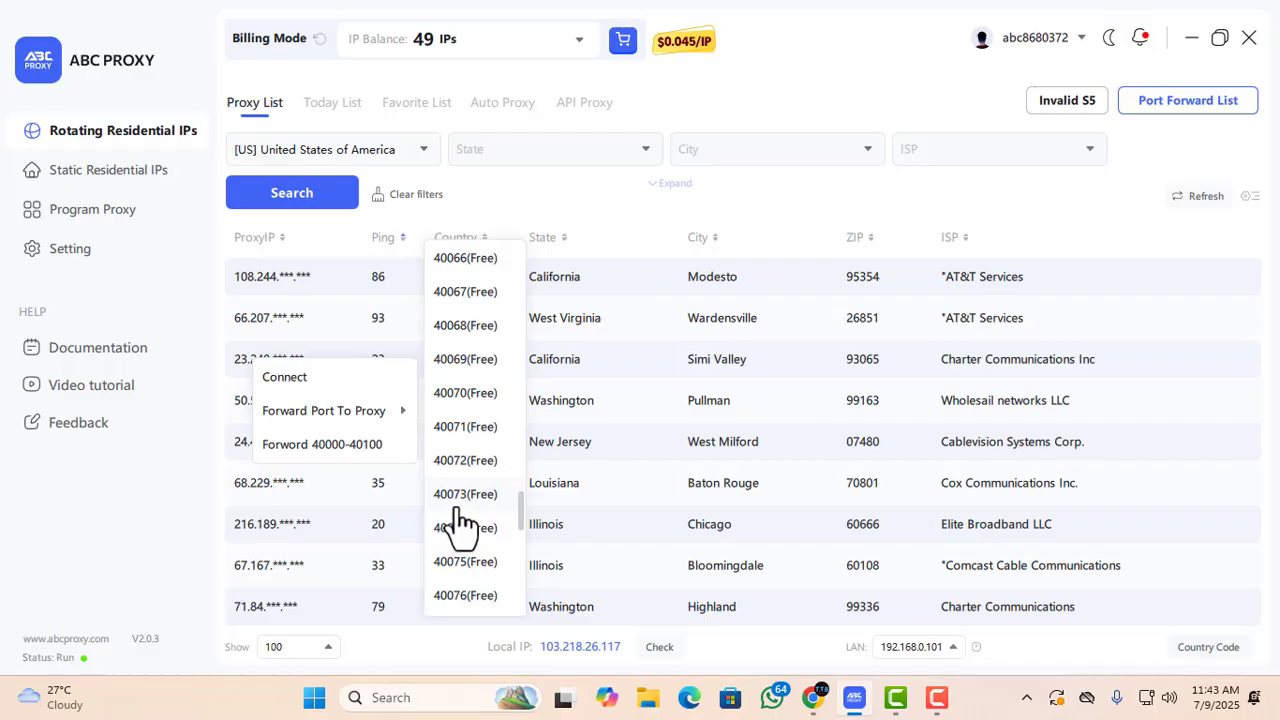
{"action": "scroll", "coordinate": [460, 522], "scroll_direction": "up", "scroll_amount": 14}
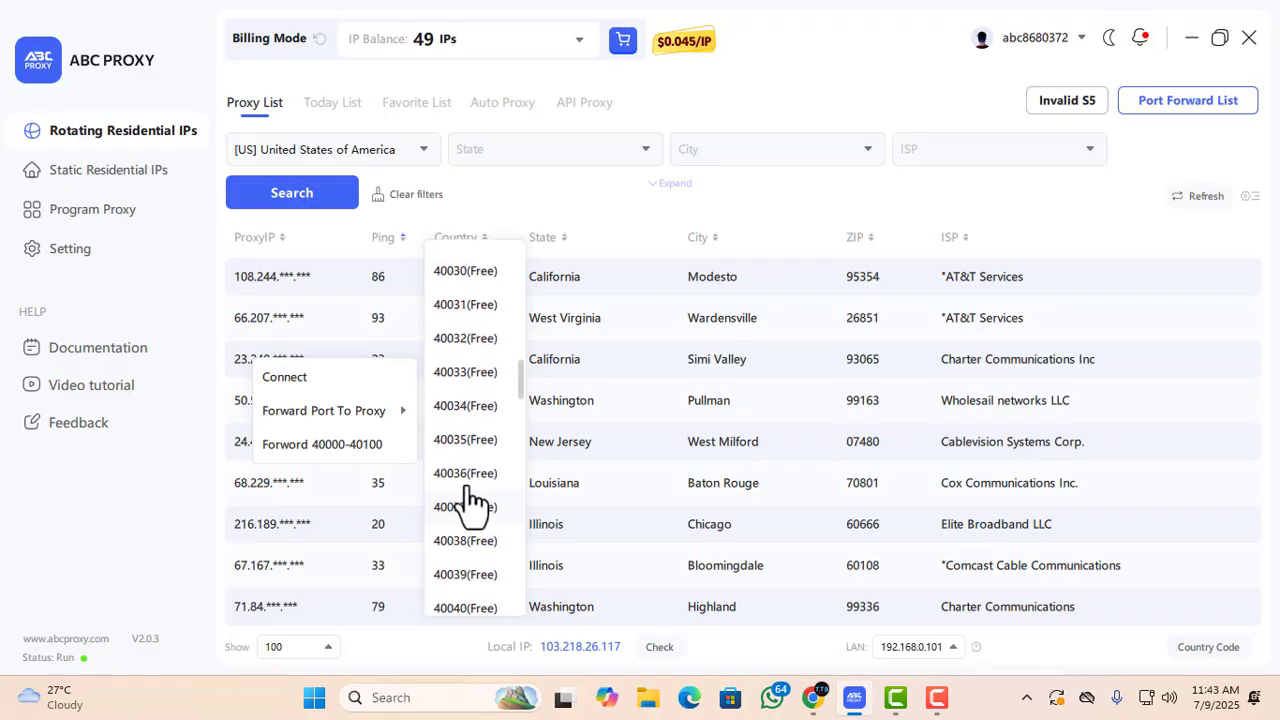
{"action": "scroll", "coordinate": [465, 495], "scroll_direction": "up", "scroll_amount": 5}
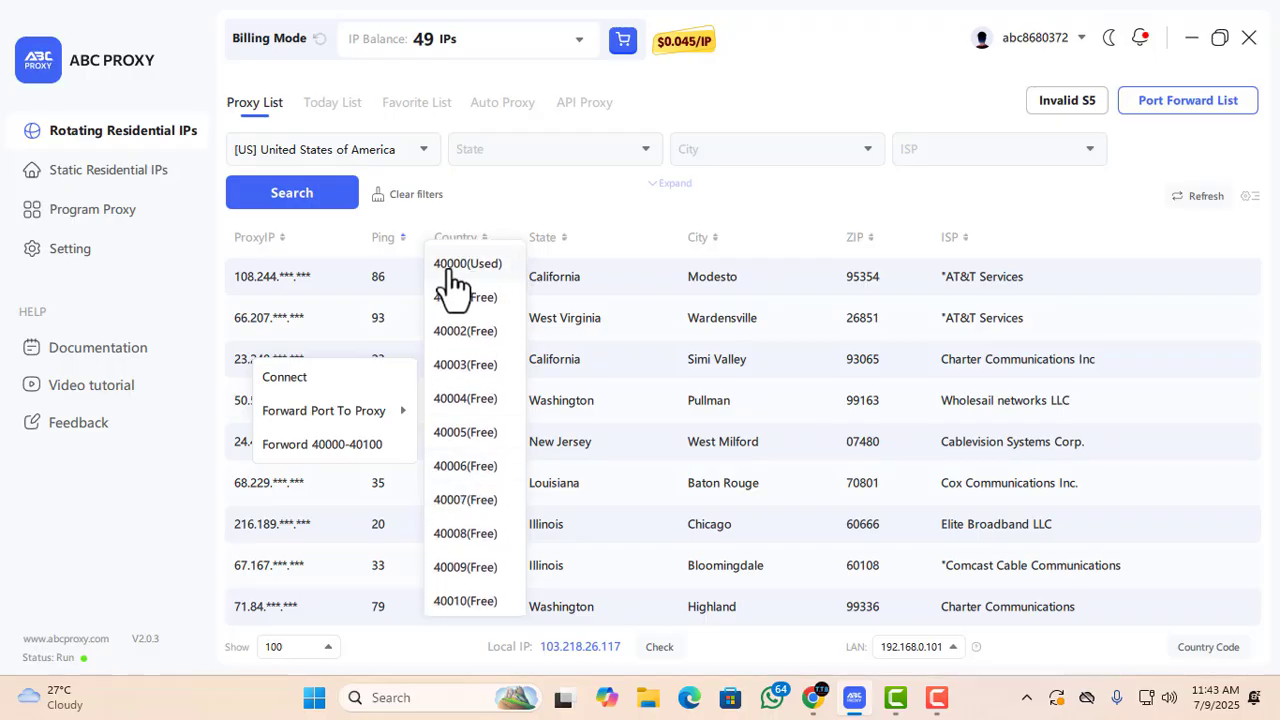
{"action": "right_click", "coordinate": [243, 364]}
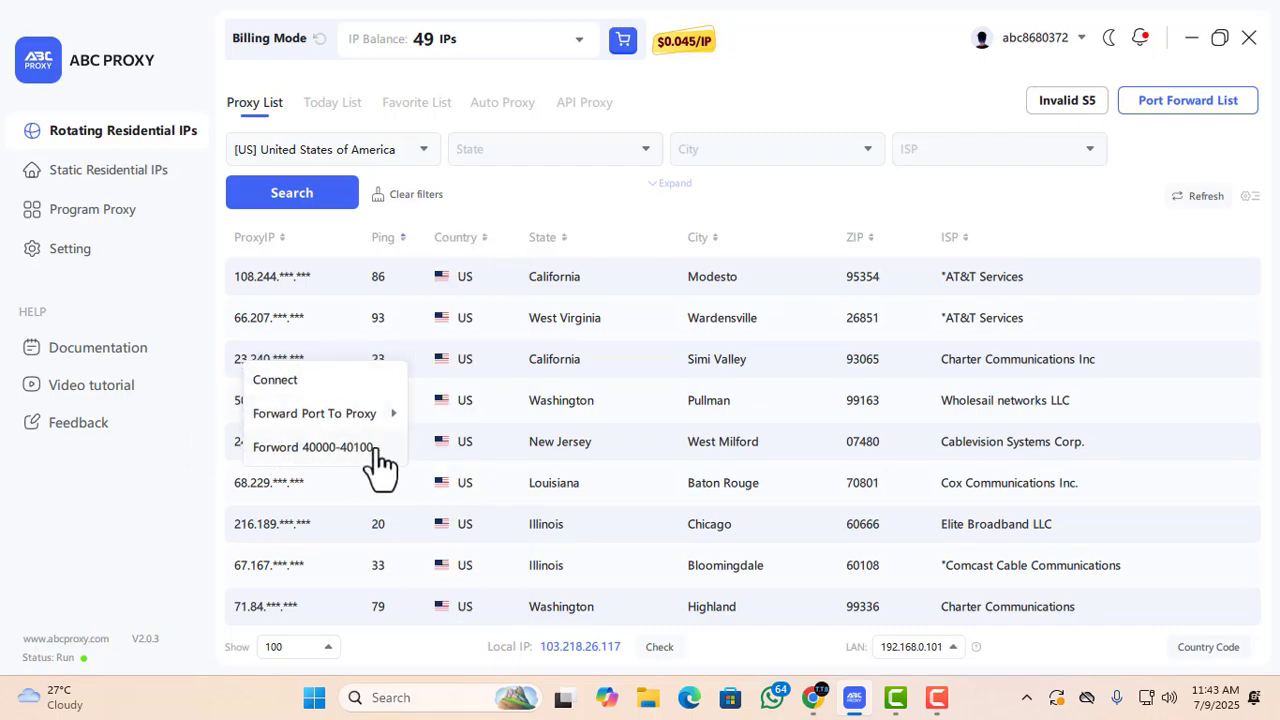
{"action": "mouse_move", "coordinate": [368, 415]}
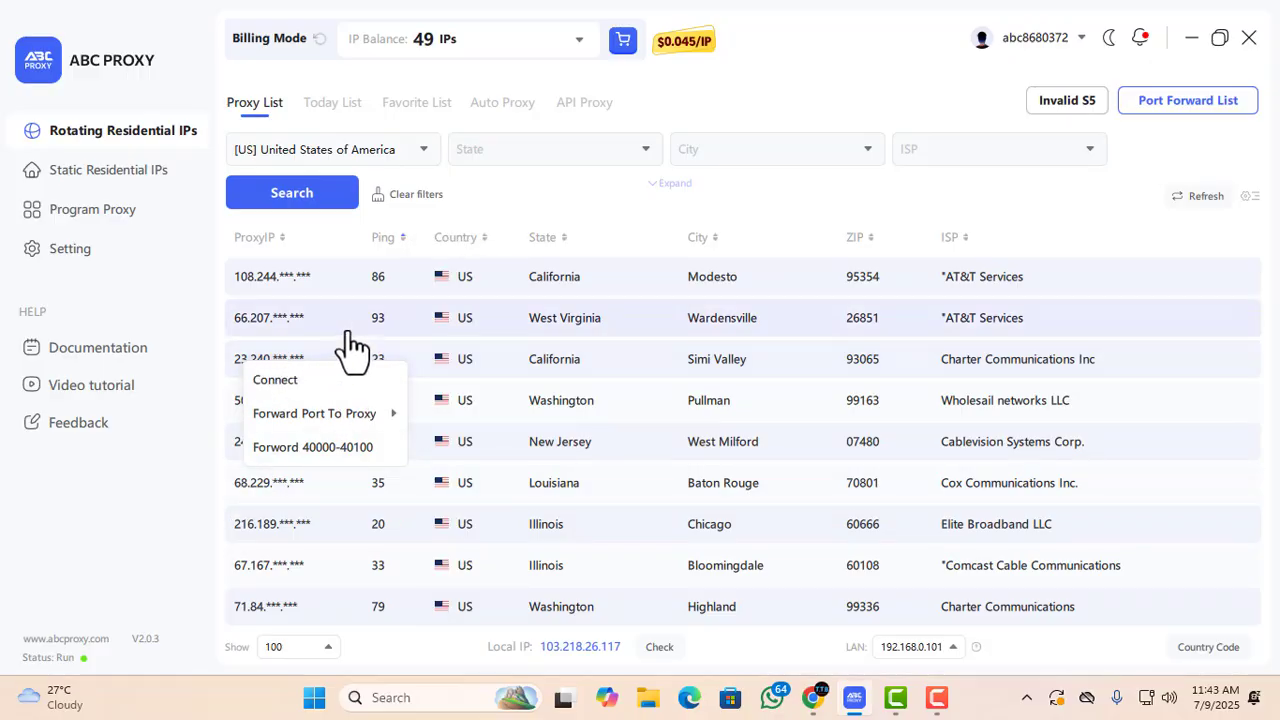
{"action": "left_click", "coordinate": [871, 106]}
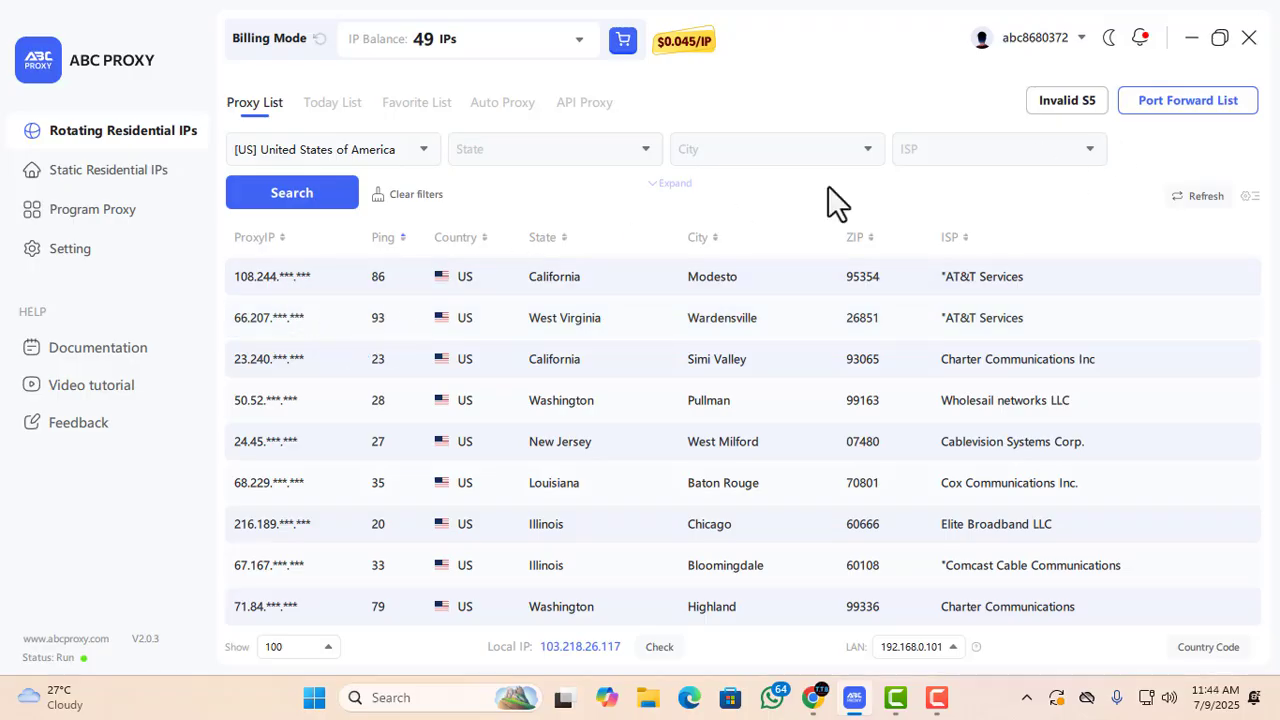
Copy the local address of port 40000 from the port forward list and switch to AdsPower Browser.
{"action": "left_click", "coordinate": [1197, 112]}
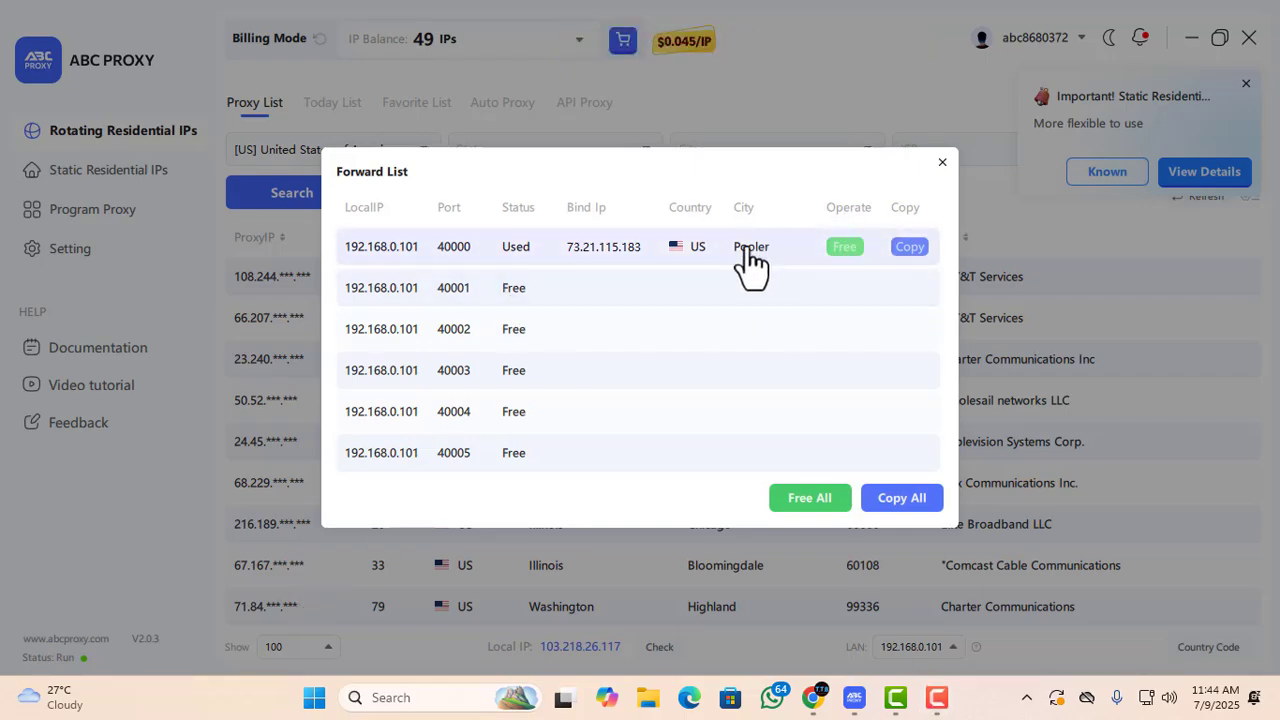
{"action": "left_click", "coordinate": [910, 250]}
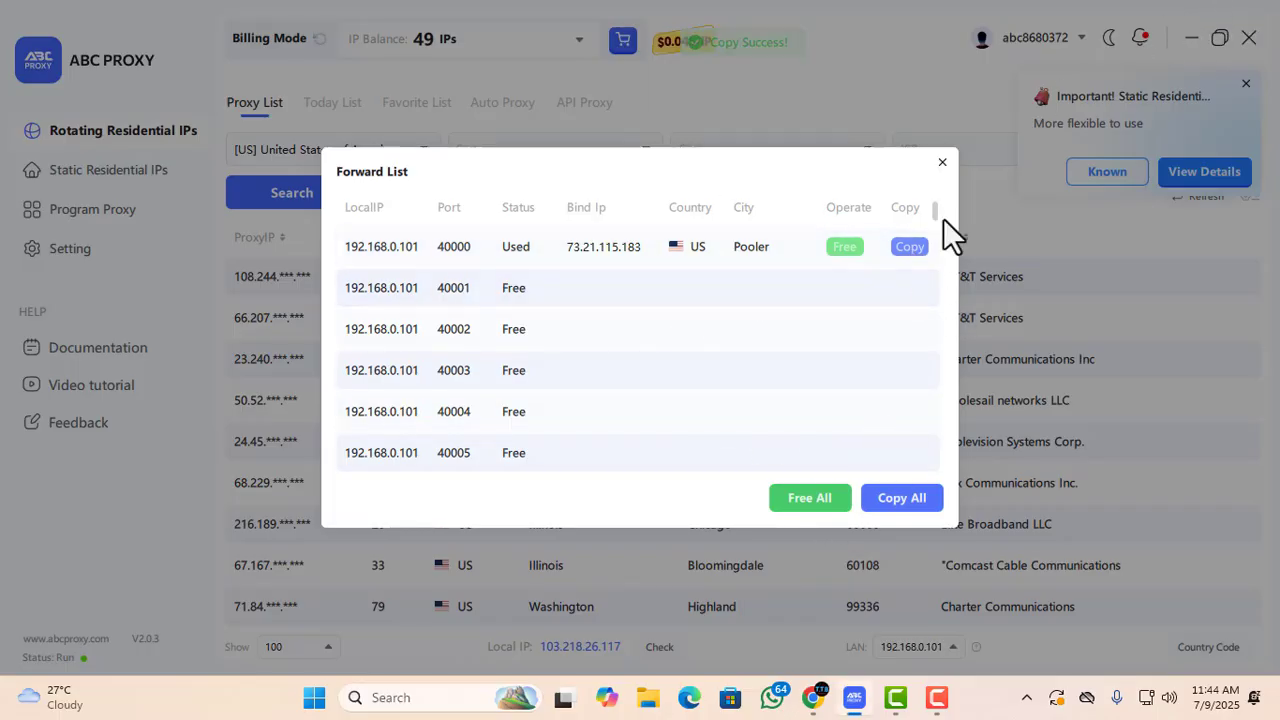
{"action": "left_click", "coordinate": [942, 162]}
{"action": "left_click", "coordinate": [1191, 38]}
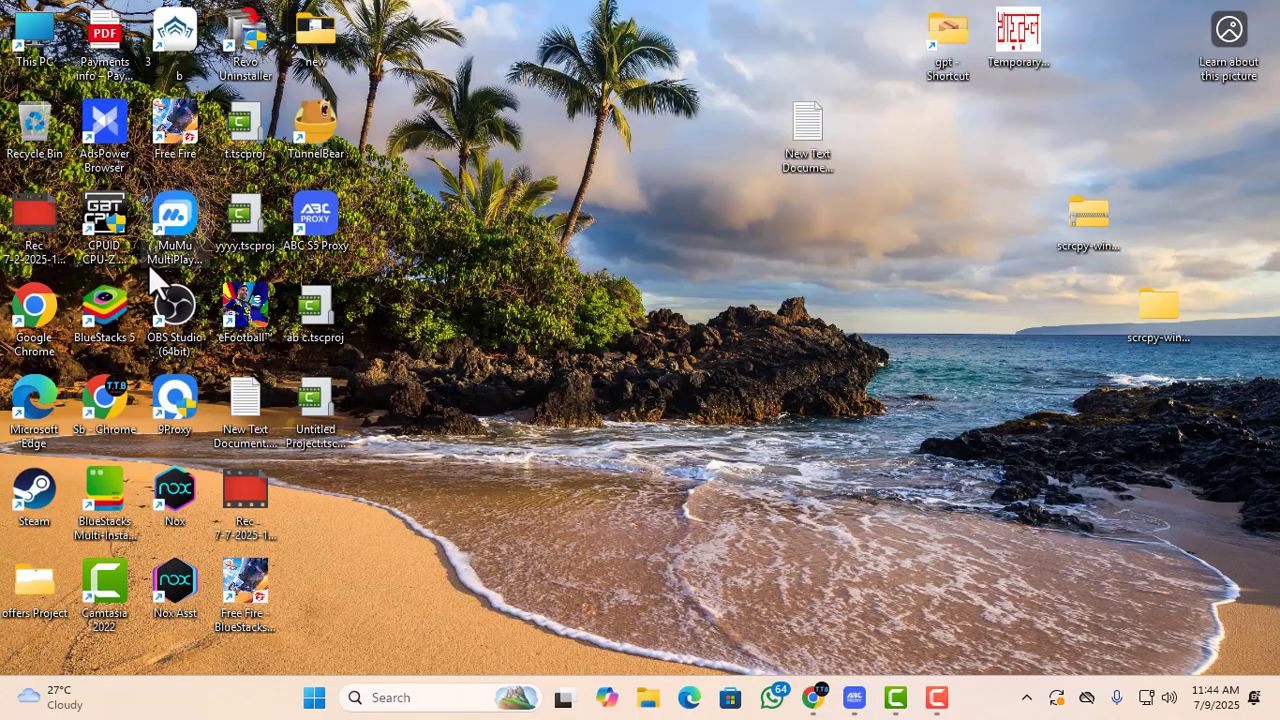
{"action": "double_click", "coordinate": [119, 125]}
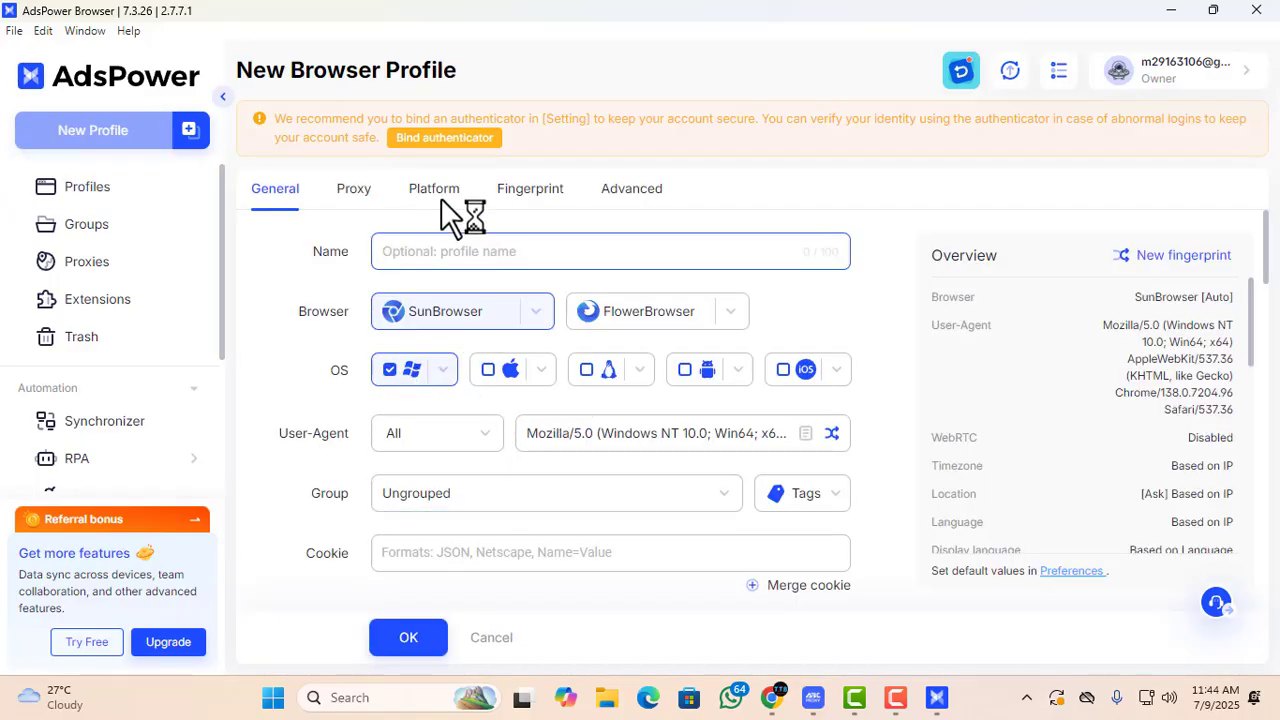
Give the new browser profile a custom Socks5 proxy at 192.168.0.101:40000 and check the proxy's connection, IP and location.
{"action": "left_click", "coordinate": [355, 190]}
{"action": "left_click", "coordinate": [442, 338]}
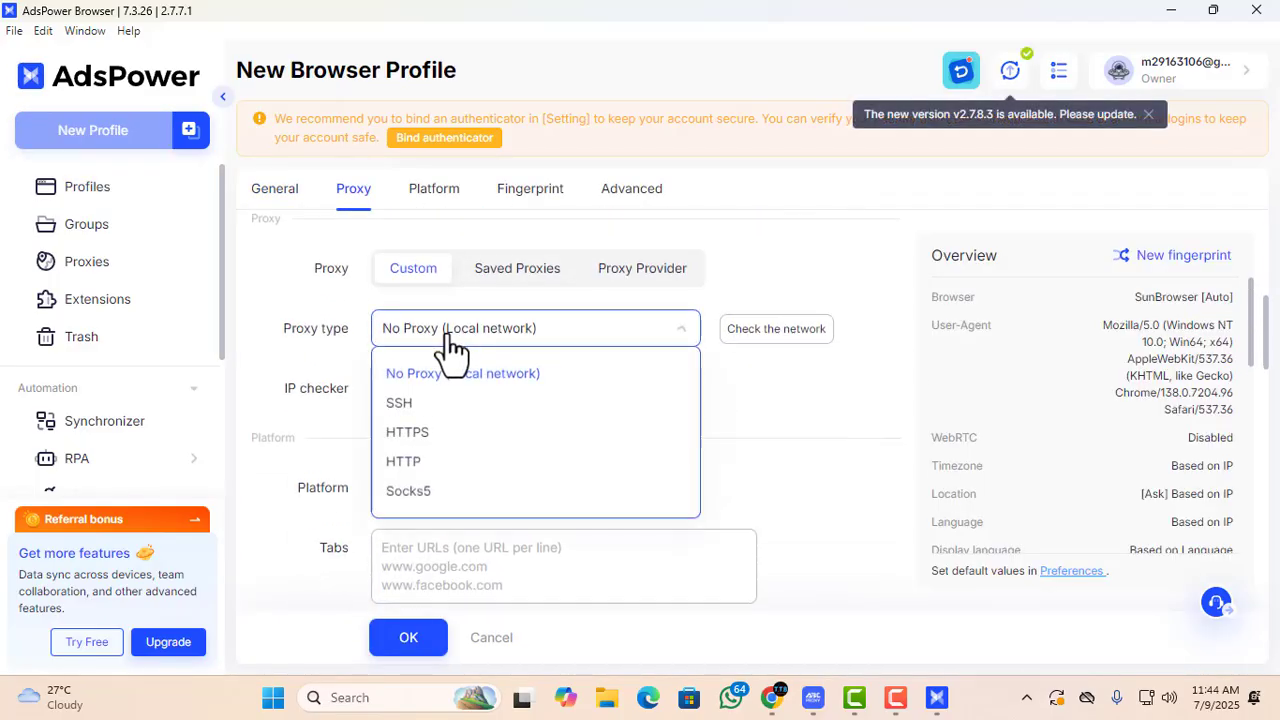
{"action": "left_click", "coordinate": [420, 494]}
{"action": "left_click", "coordinate": [437, 448]}
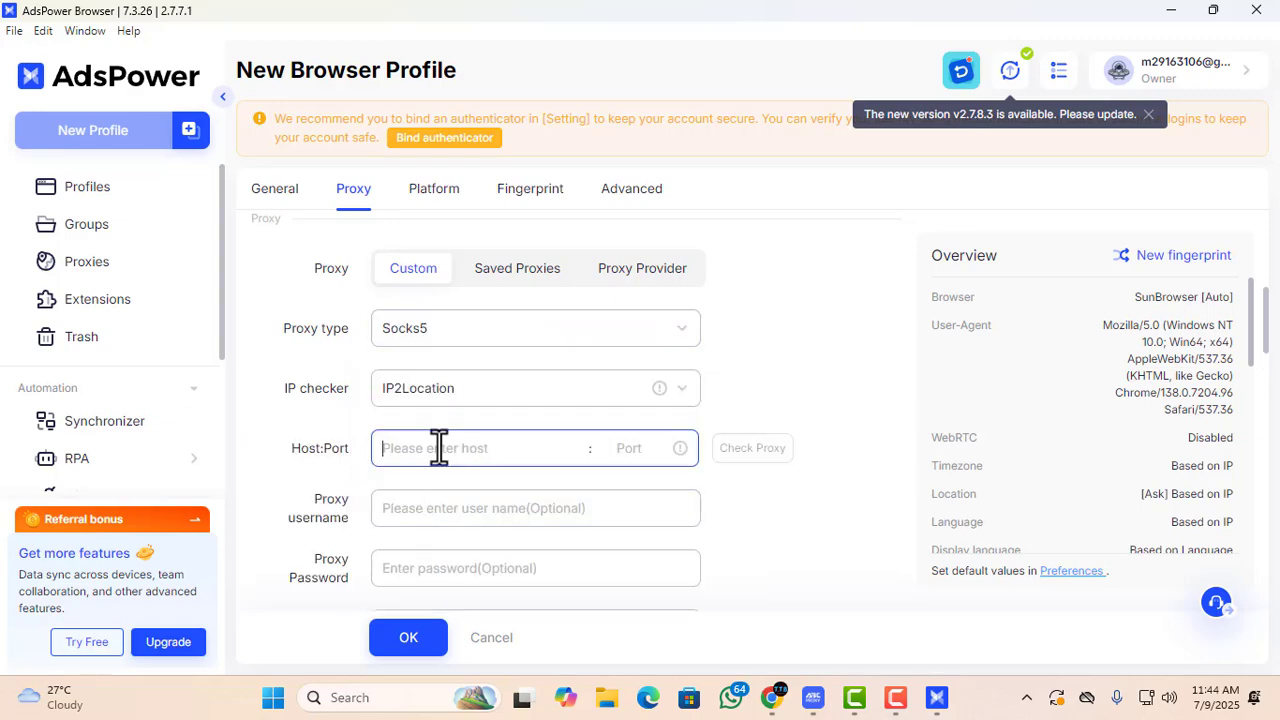
{"action": "key", "text": "ctrl+v"}
{"action": "left_click", "coordinate": [740, 451]}
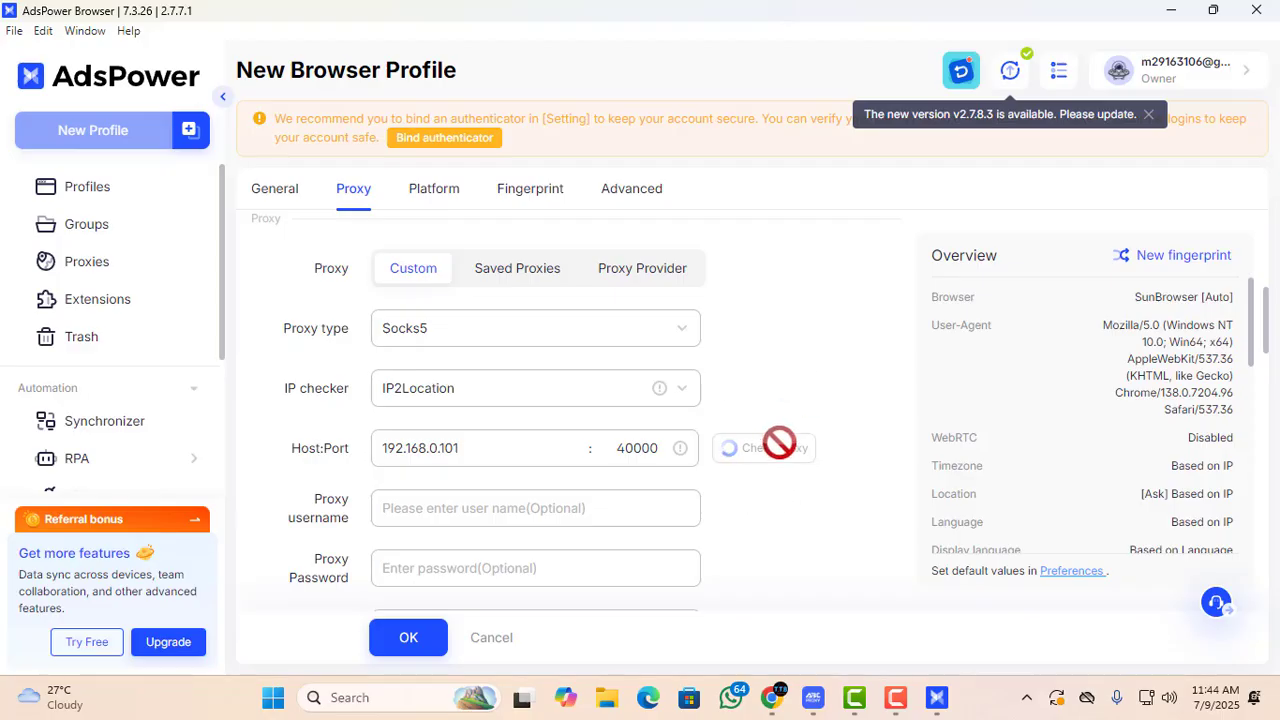
{"action": "left_click_drag", "start_coordinate": [729, 496], "coordinate": [784, 500]}
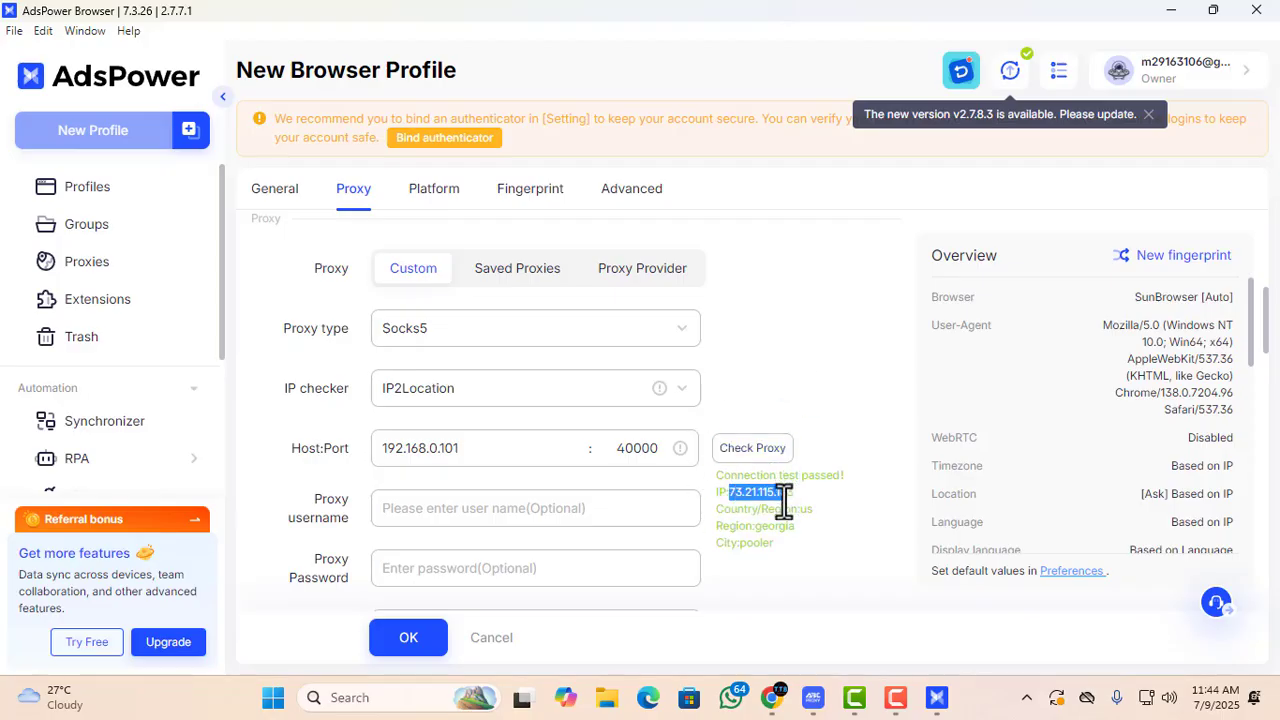
{"action": "left_click", "coordinate": [759, 496]}
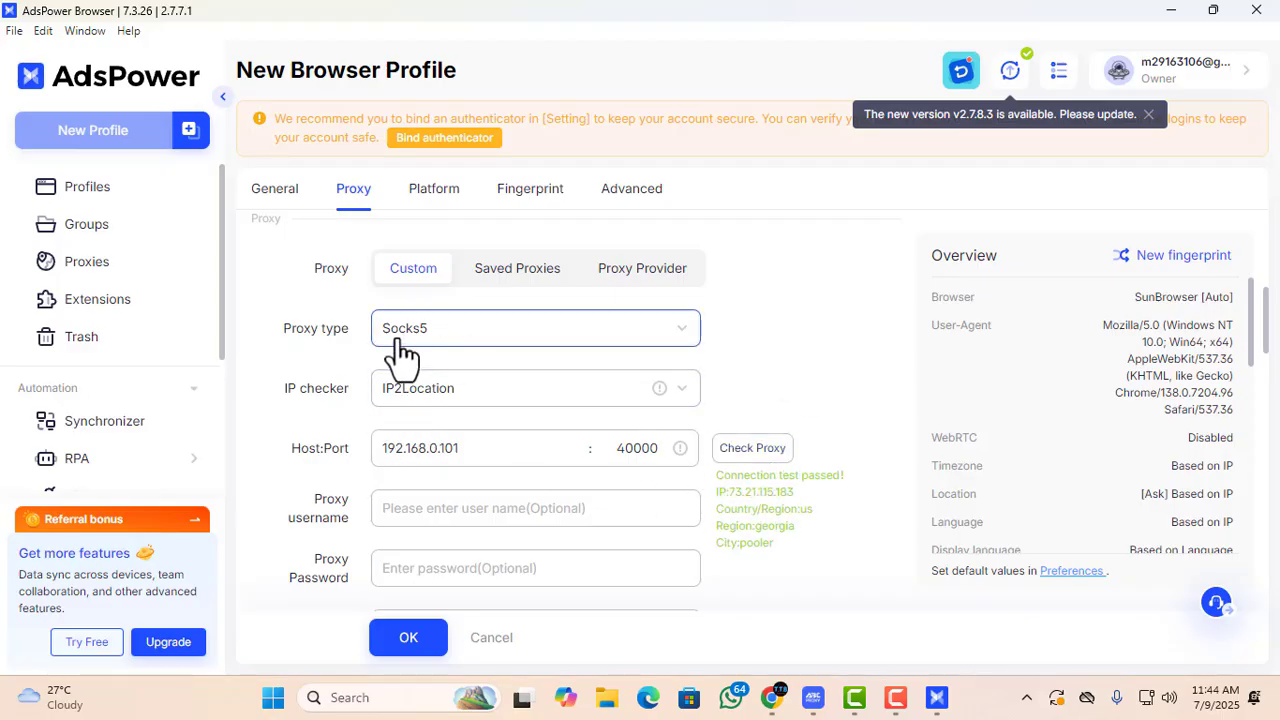
Change the profile's proxy type to HTTP and check the proxy connection again.
{"action": "left_click", "coordinate": [463, 350]}
{"action": "left_click", "coordinate": [400, 465]}
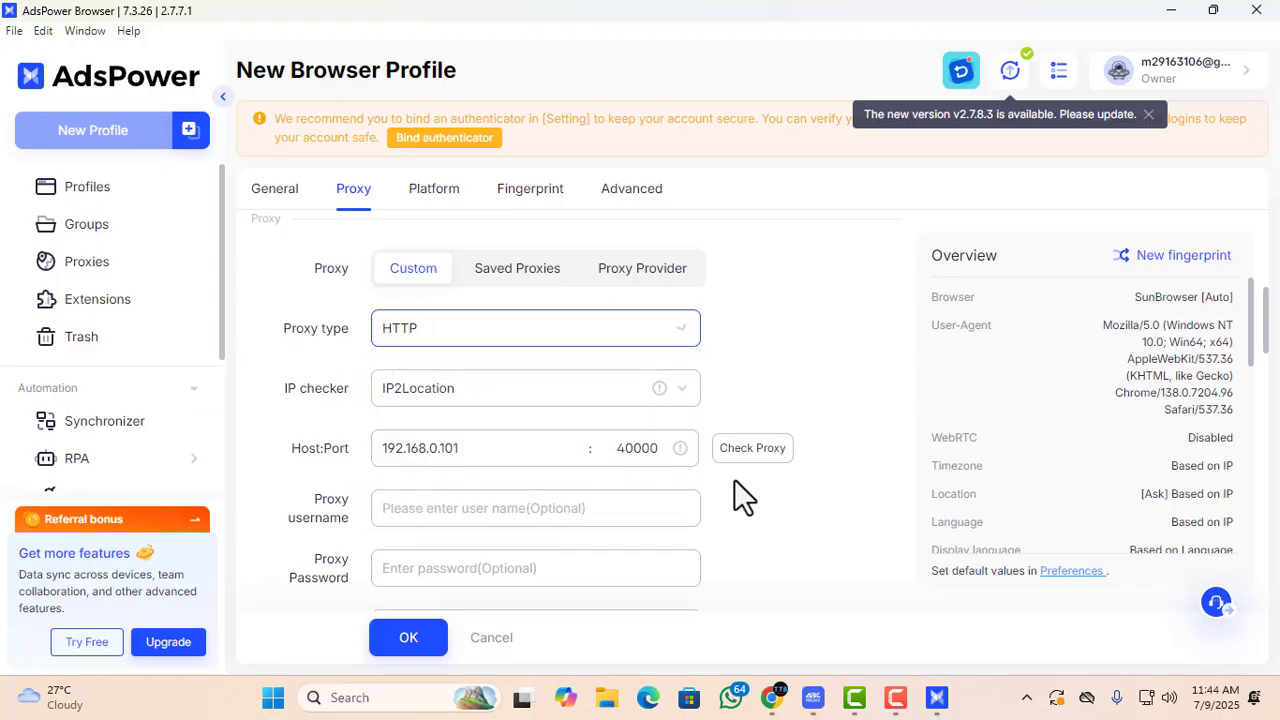
{"action": "left_click", "coordinate": [780, 455]}
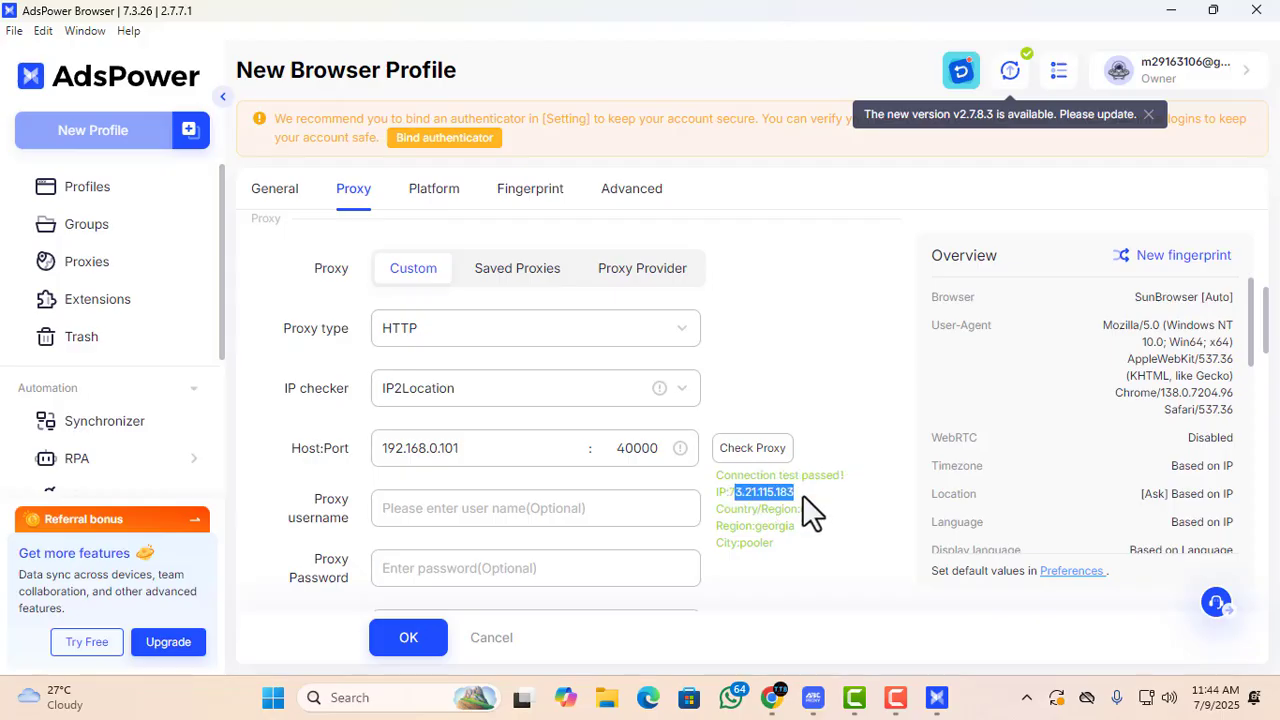
{"action": "left_click_drag", "start_coordinate": [802, 494], "coordinate": [788, 552]}
Set the proxy type back to Socks5, create the profile and try to open its browser.
{"action": "left_click", "coordinate": [512, 340]}
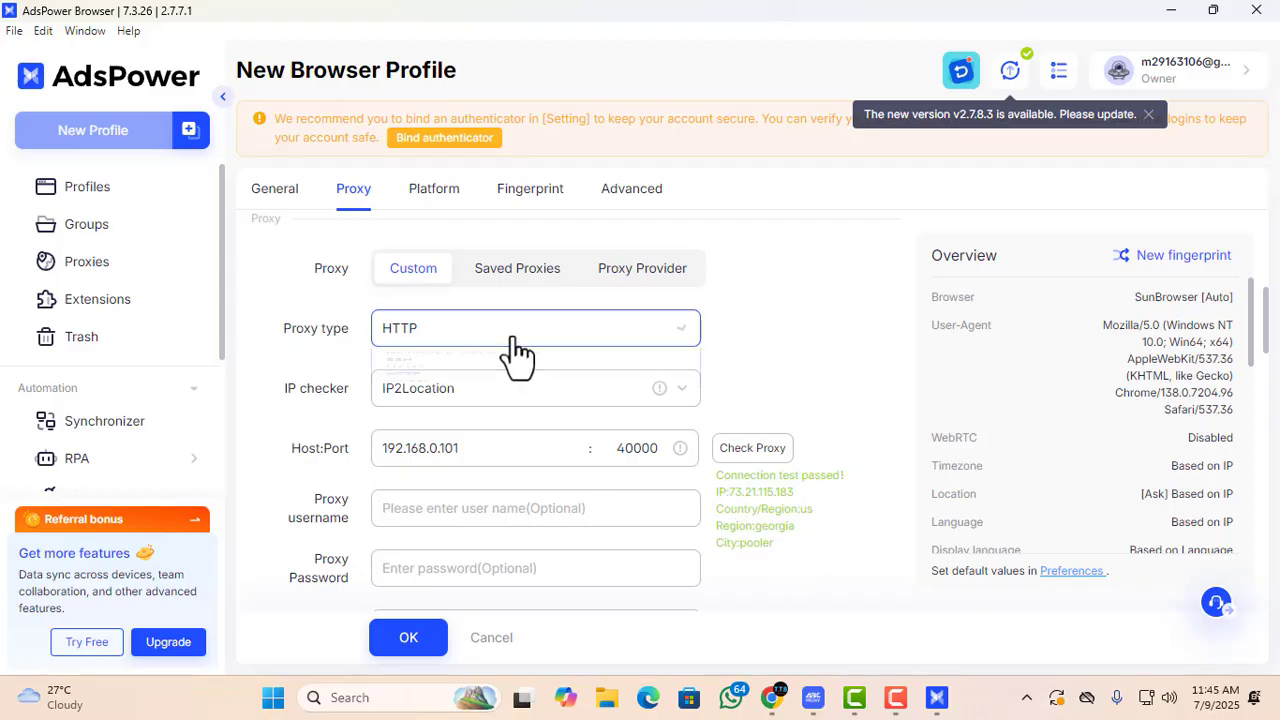
{"action": "left_click", "coordinate": [446, 509]}
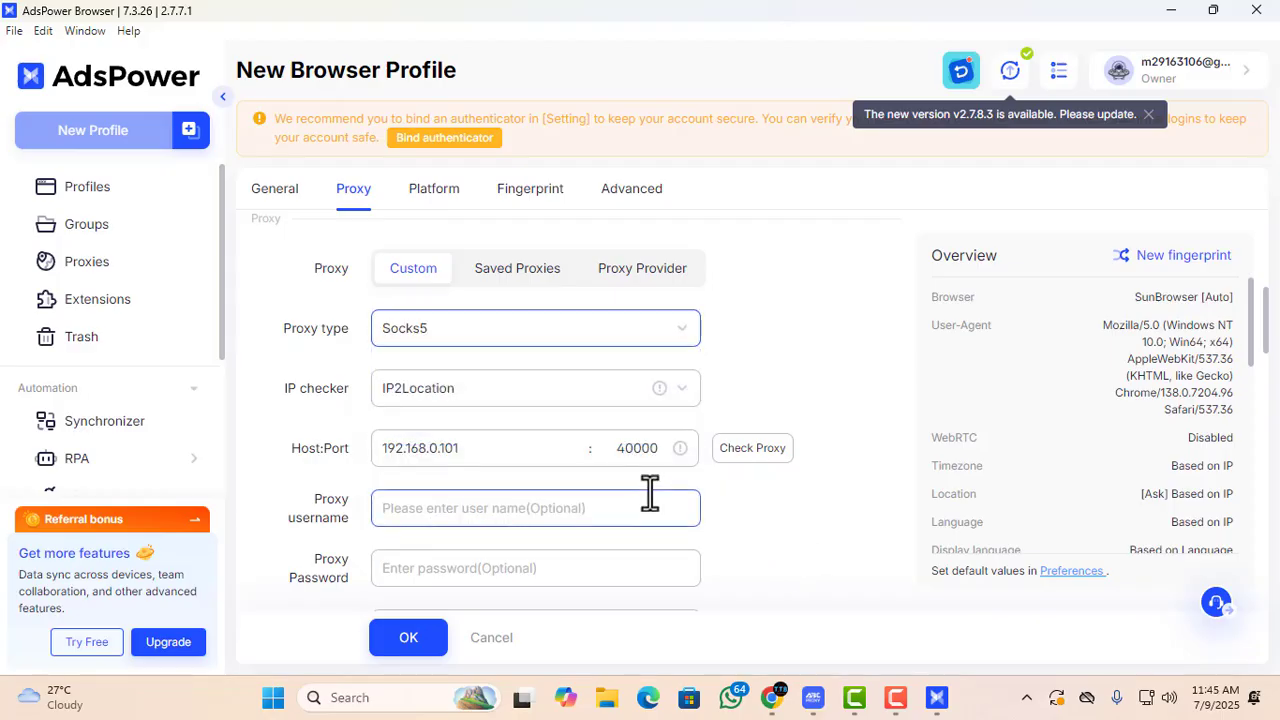
{"action": "left_click", "coordinate": [402, 650]}
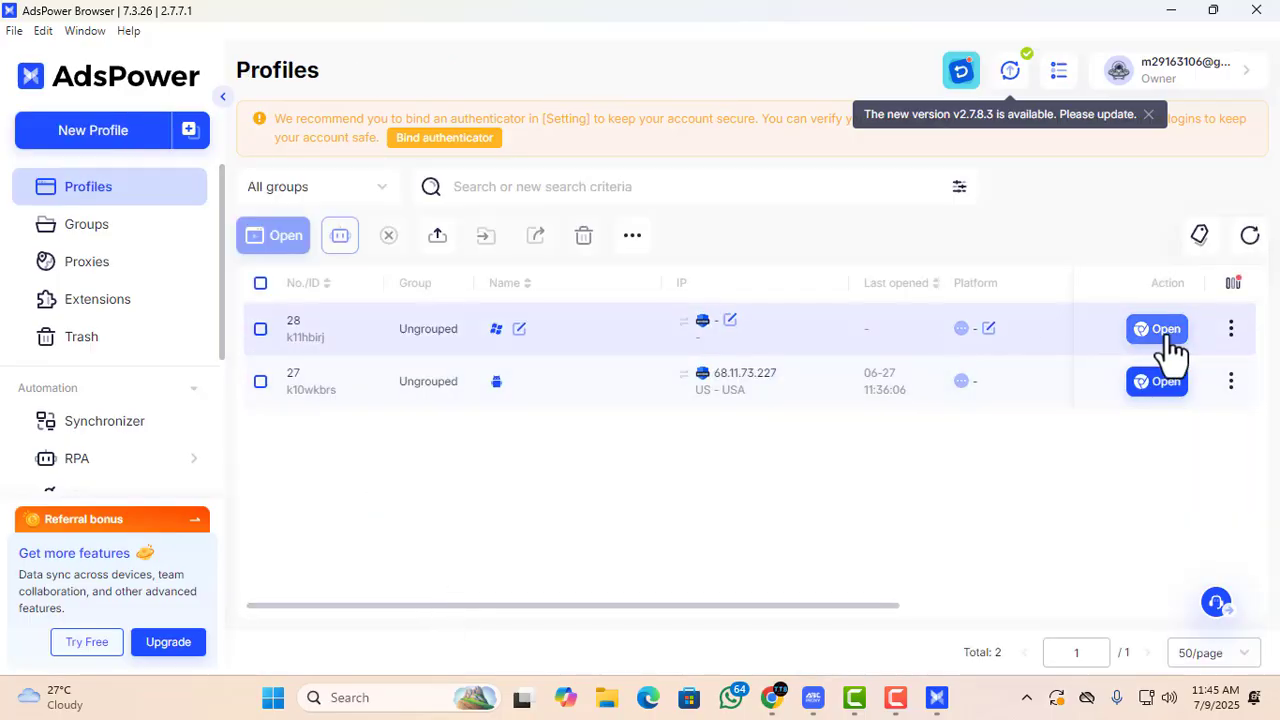
{"action": "left_click", "coordinate": [1160, 330]}
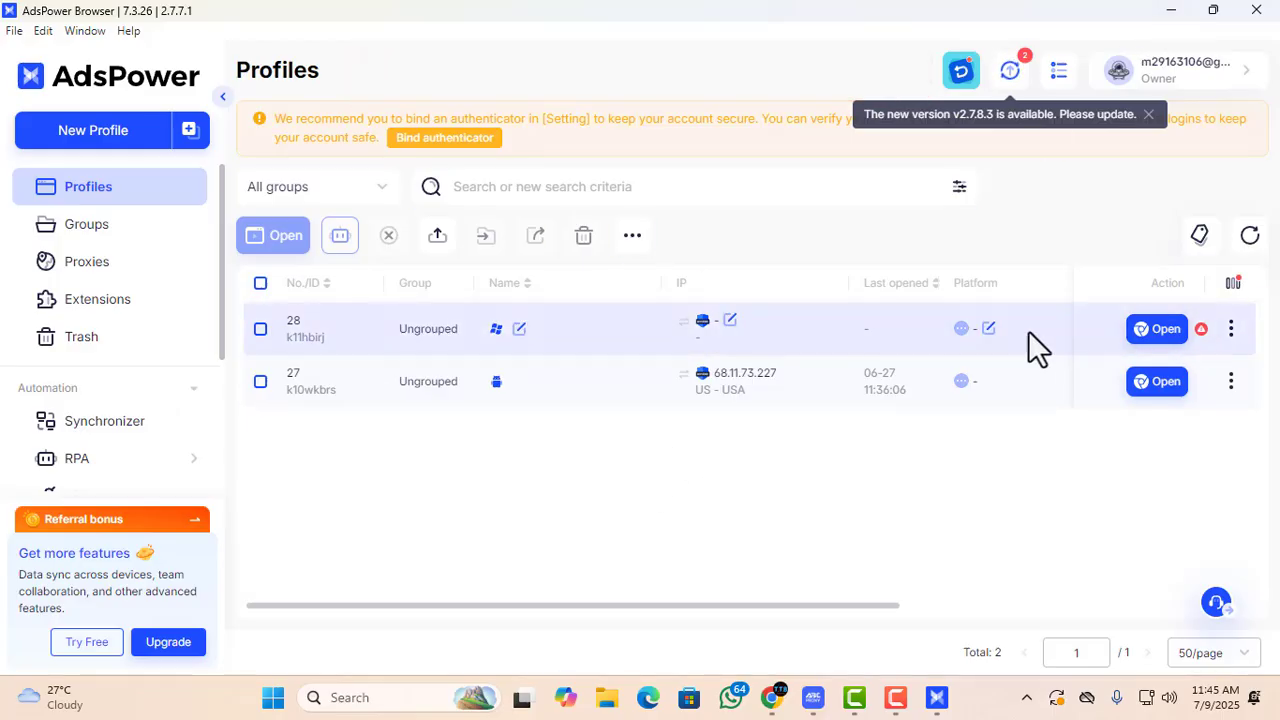
Delete the newly created profile 28 from the profile list.
{"action": "left_click", "coordinate": [1231, 330]}
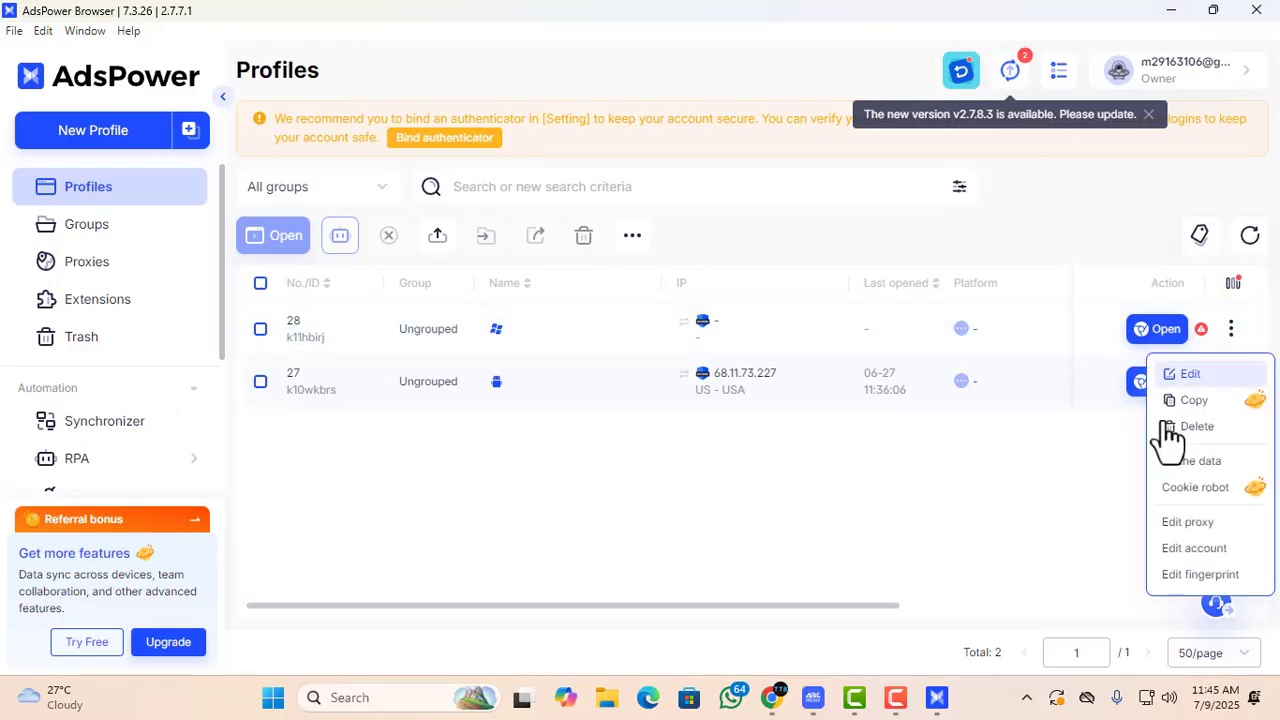
{"action": "left_click", "coordinate": [1176, 423]}
{"action": "left_click", "coordinate": [752, 405]}
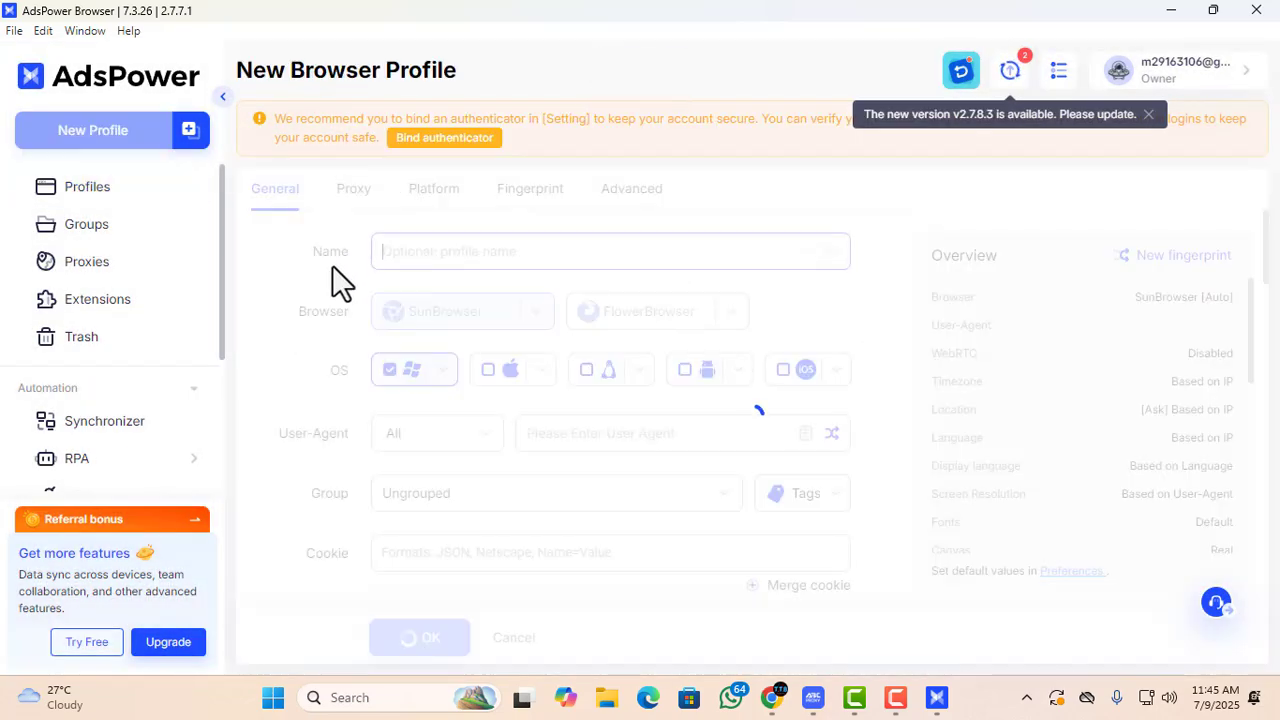
Start another new browser profile and set its SunBrowser kernel to Chrome 137.
{"action": "left_click", "coordinate": [533, 315]}
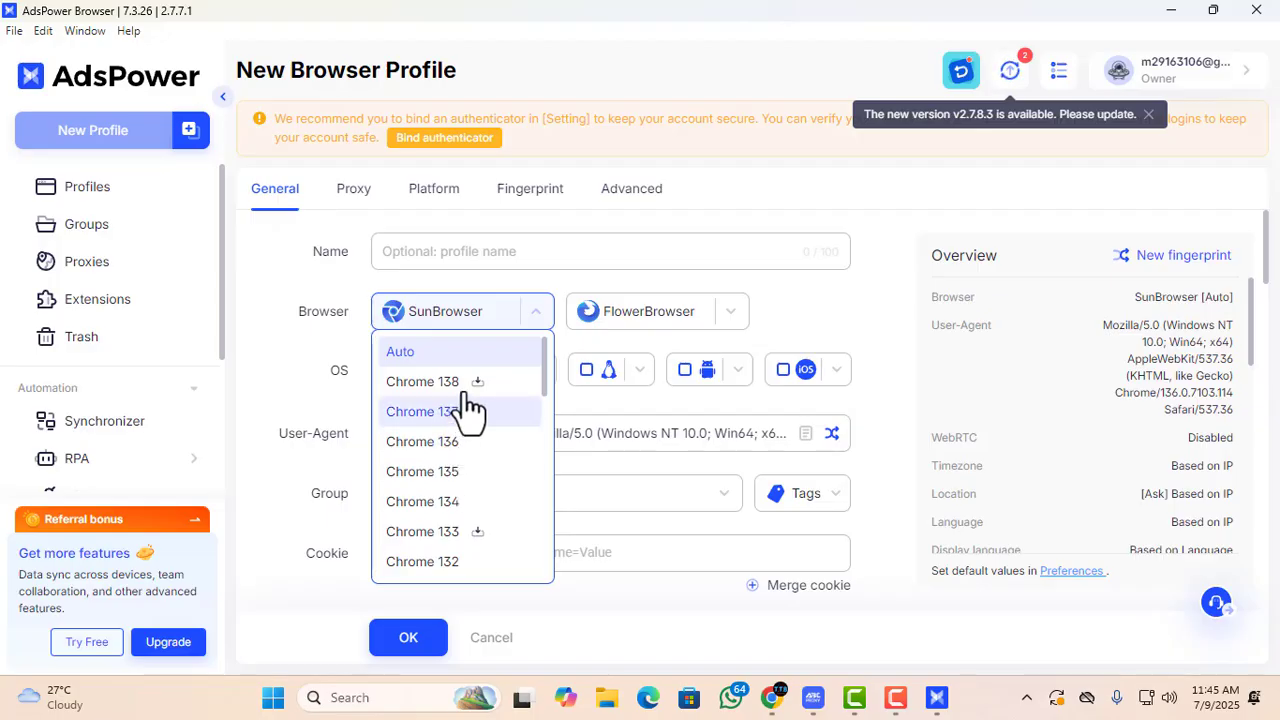
{"action": "left_click", "coordinate": [455, 414]}
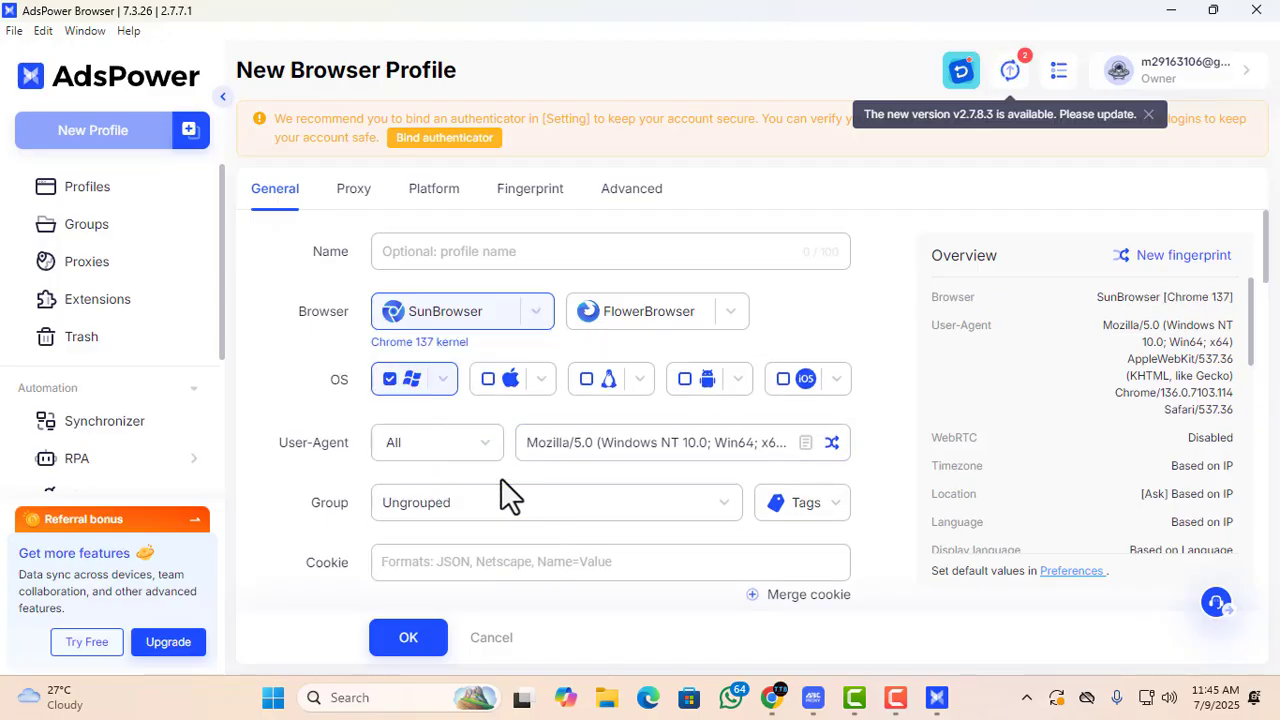
{"action": "scroll", "coordinate": [494, 469], "scroll_direction": "down", "scroll_amount": 3}
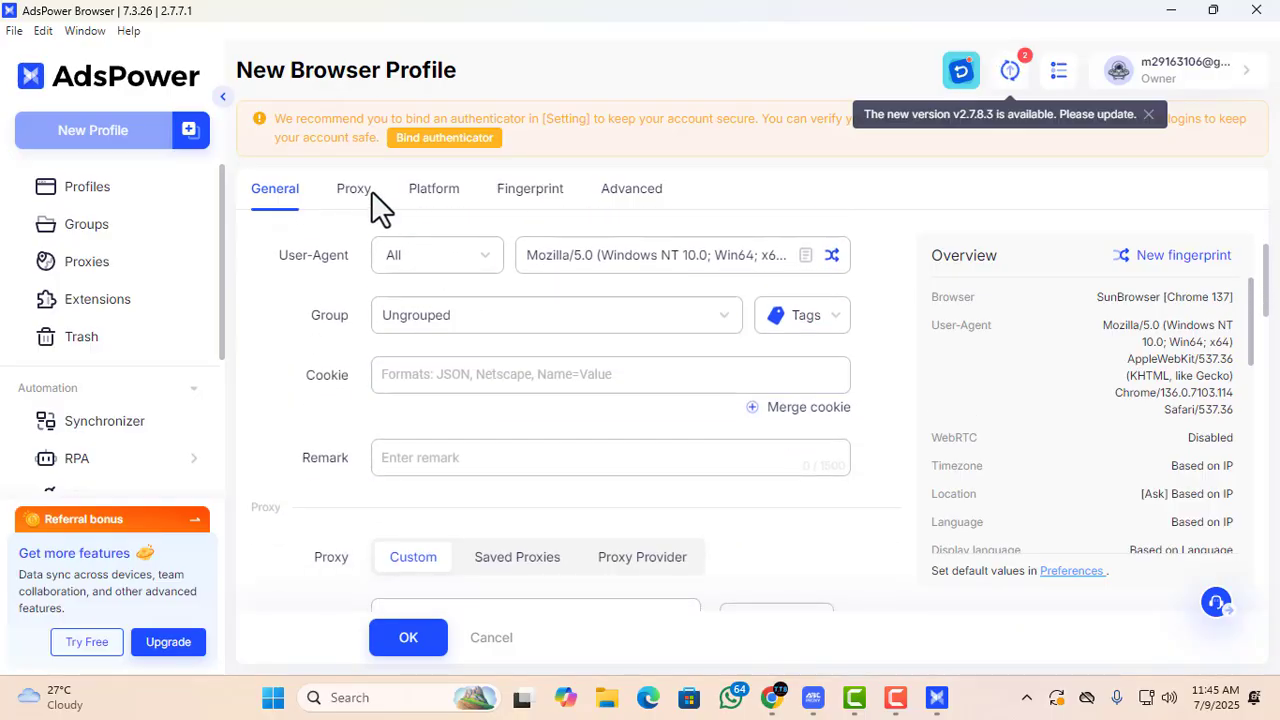
Assign the custom Socks5 proxy 192.168.0.101:40000 to the new profile, check its connection and create the profile.
{"action": "left_click_drag", "start_coordinate": [252, 188], "coordinate": [344, 188]}
{"action": "left_click", "coordinate": [355, 190]}
{"action": "left_click", "coordinate": [447, 335]}
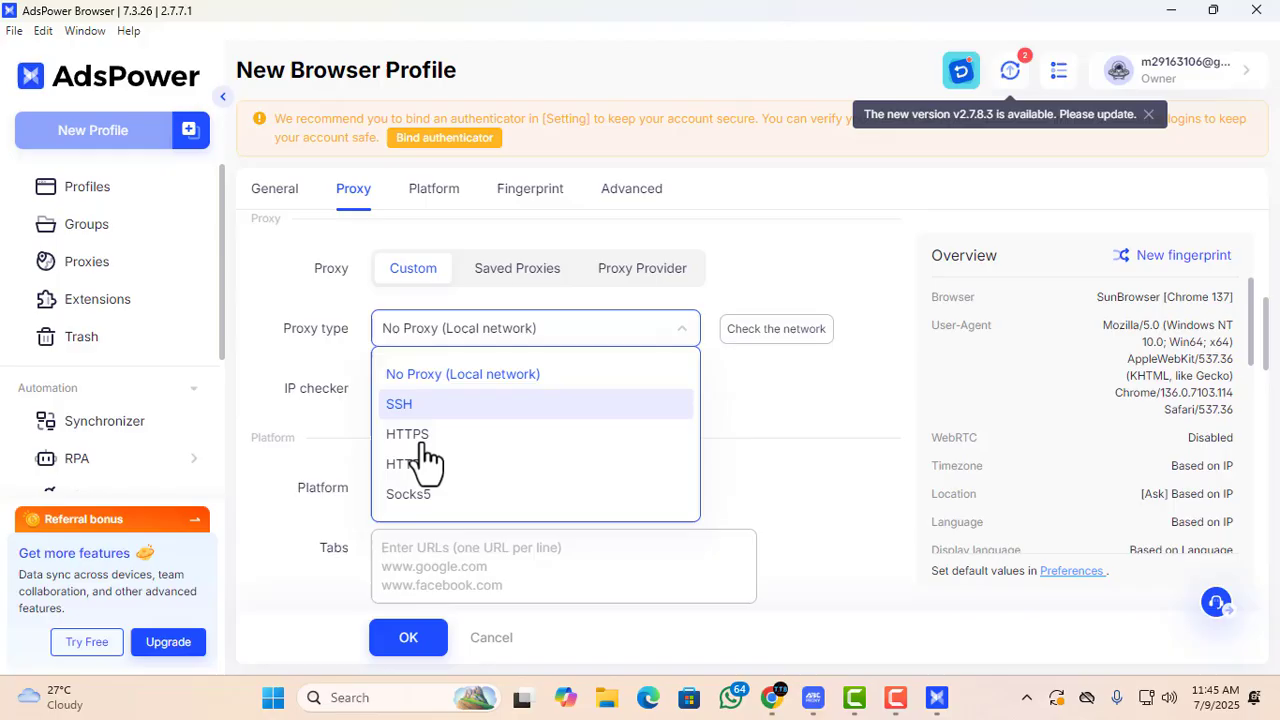
{"action": "left_click", "coordinate": [410, 494]}
{"action": "left_click", "coordinate": [443, 452]}
{"action": "key", "text": "ctrl+v"}
{"action": "left_click", "coordinate": [790, 449]}
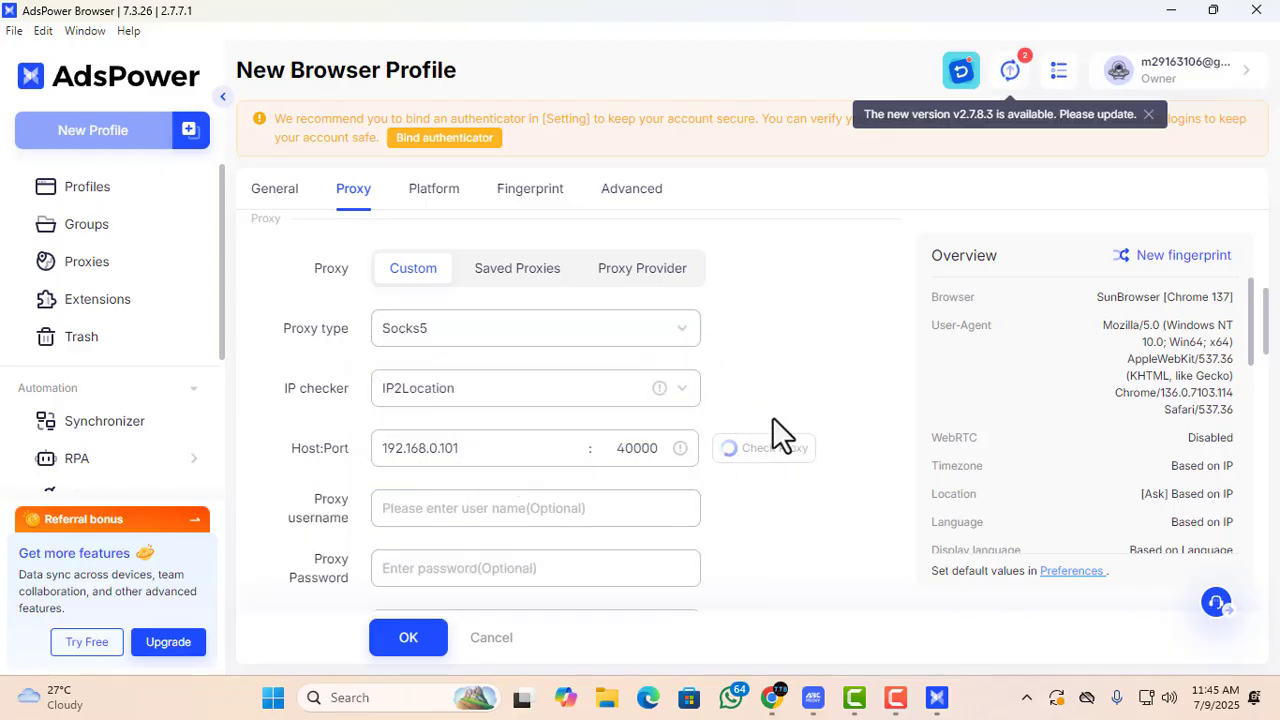
{"action": "left_click_drag", "start_coordinate": [730, 475], "coordinate": [780, 528]}
{"action": "left_click", "coordinate": [412, 640]}
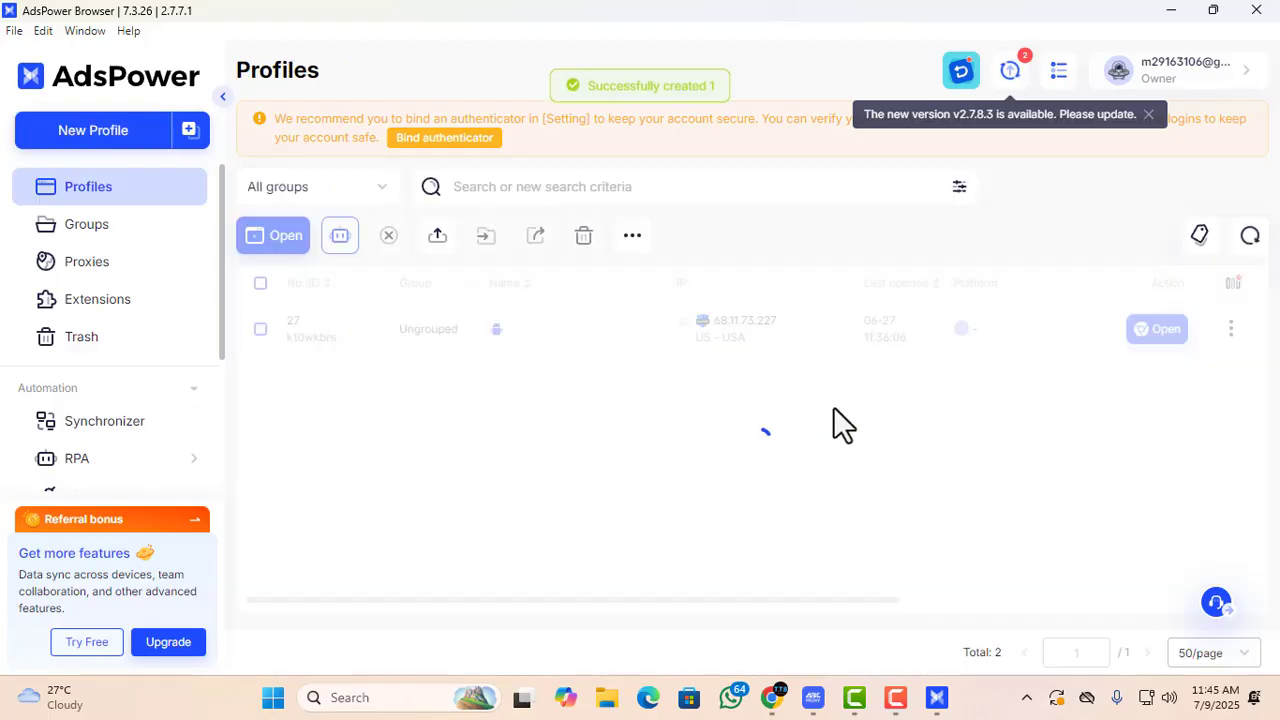
Open the browser of the newly created profile 29 and wait for its start page to load.
{"action": "left_click", "coordinate": [1160, 330]}
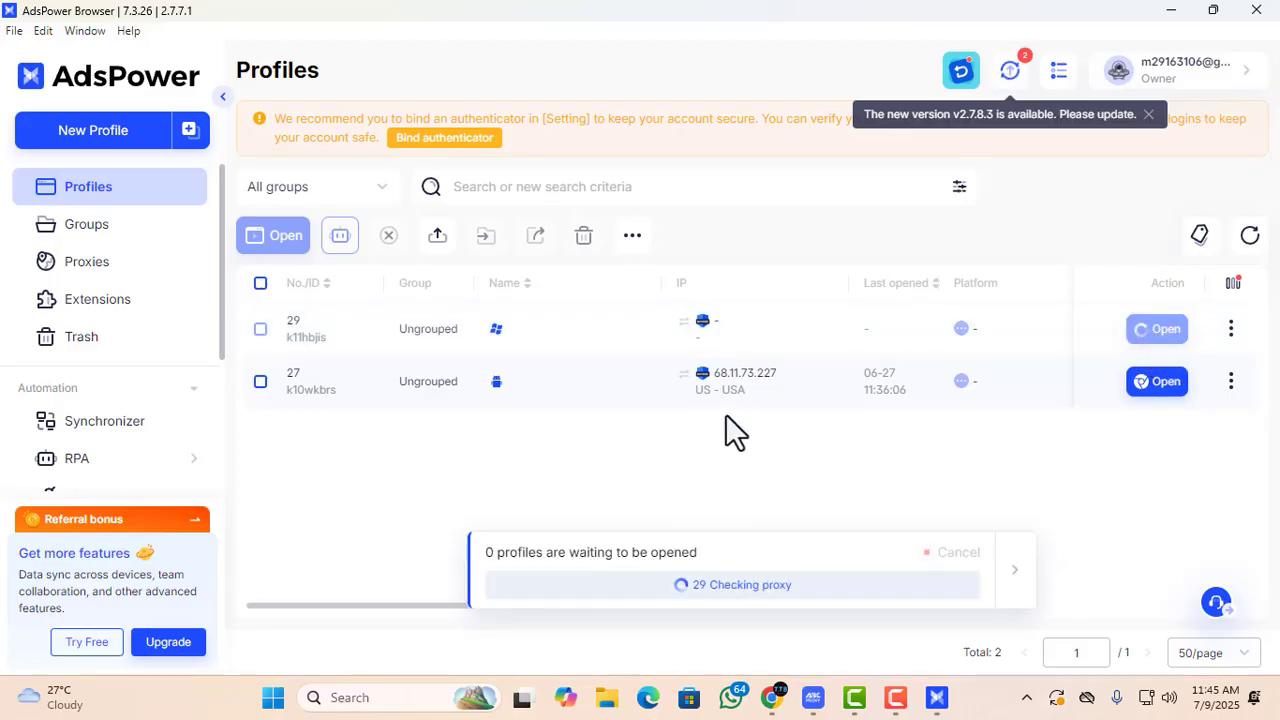
{"action": "left_click", "coordinate": [854, 697]}
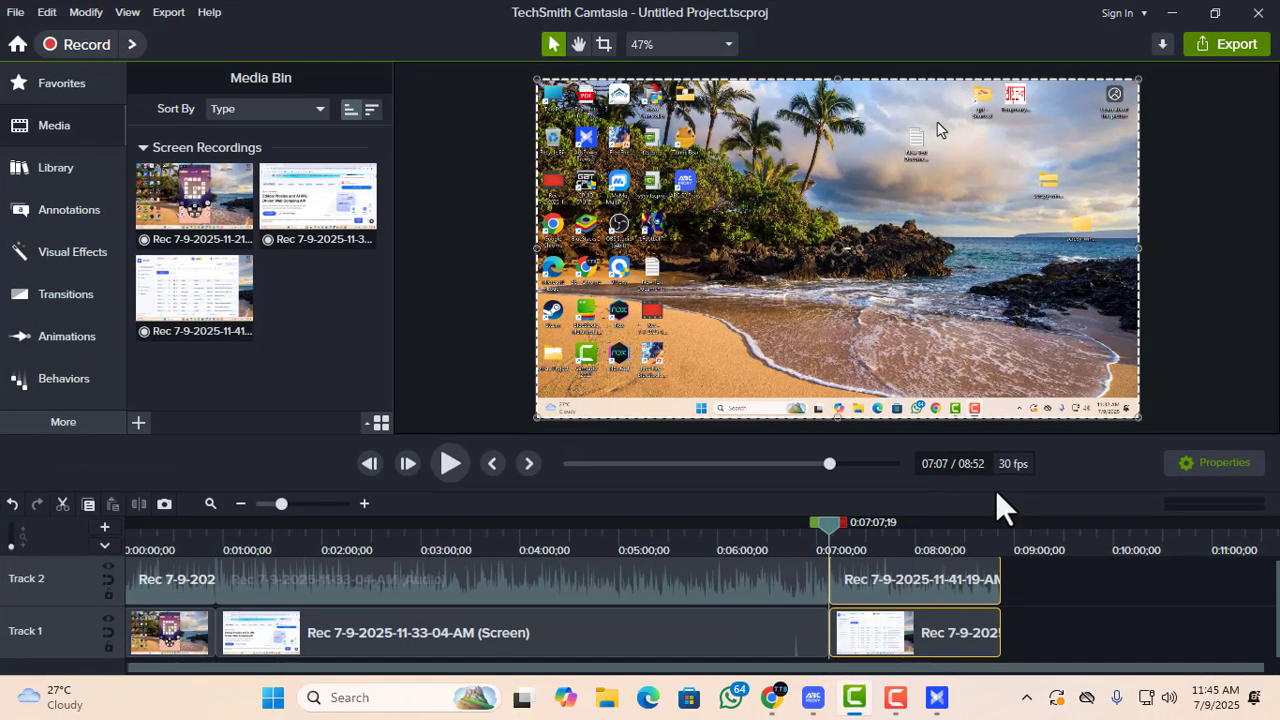
{"action": "left_click", "coordinate": [854, 697]}
{"action": "mouse_move", "coordinate": [906, 703]}
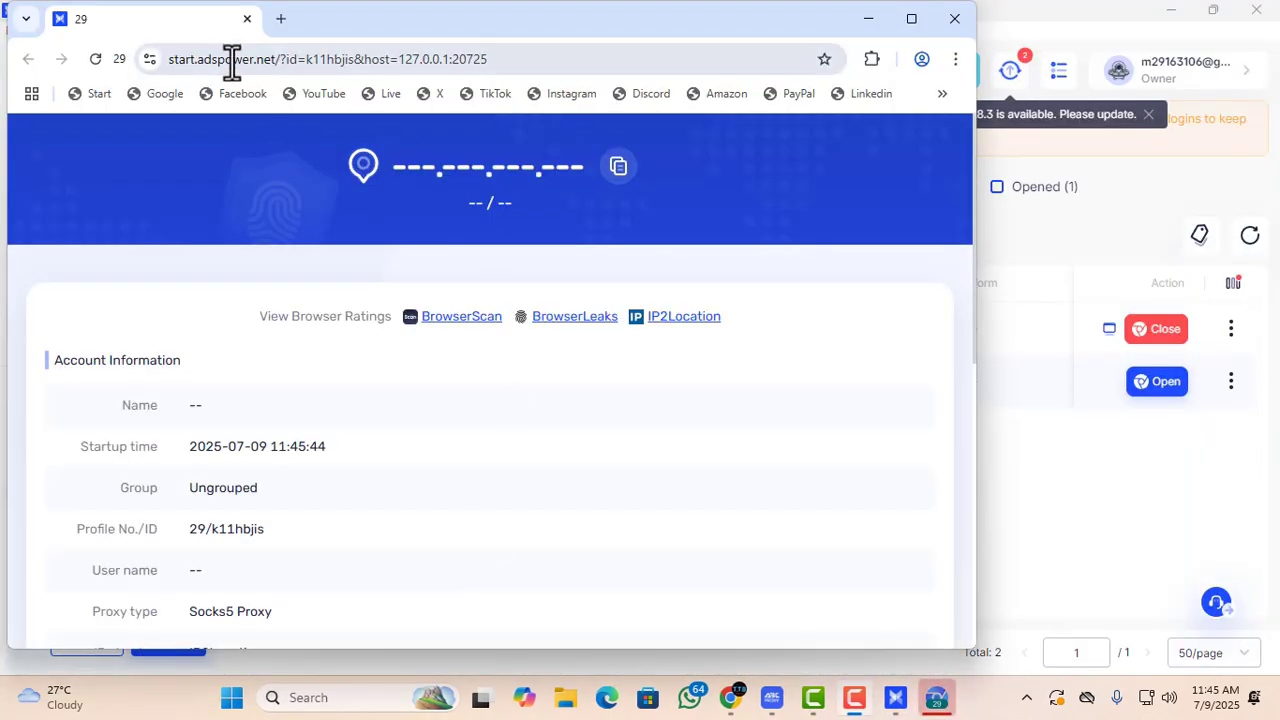
Load whoer.net in the profile's browser and maximize the browser window.
{"action": "left_click", "coordinate": [231, 60]}
{"action": "type", "text": "who"}
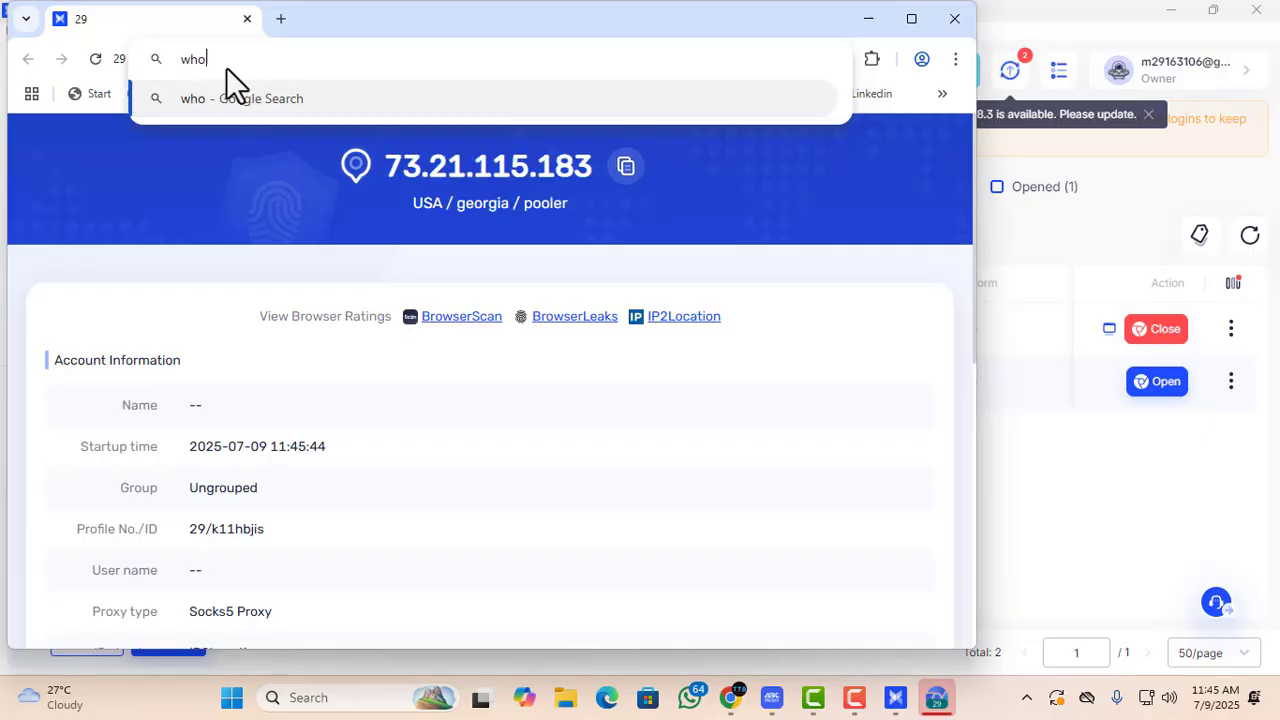
{"action": "type", "text": "er.ne"}
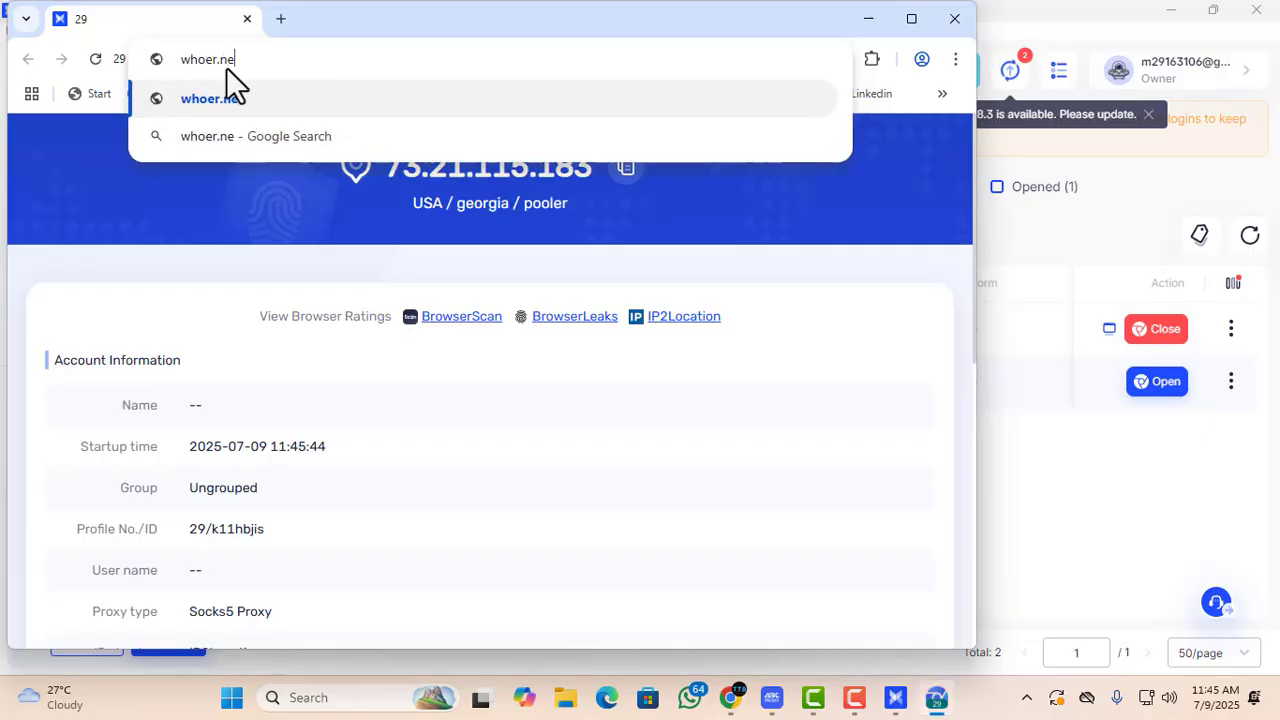
{"action": "type", "text": "t"}
{"action": "key", "text": "Return"}
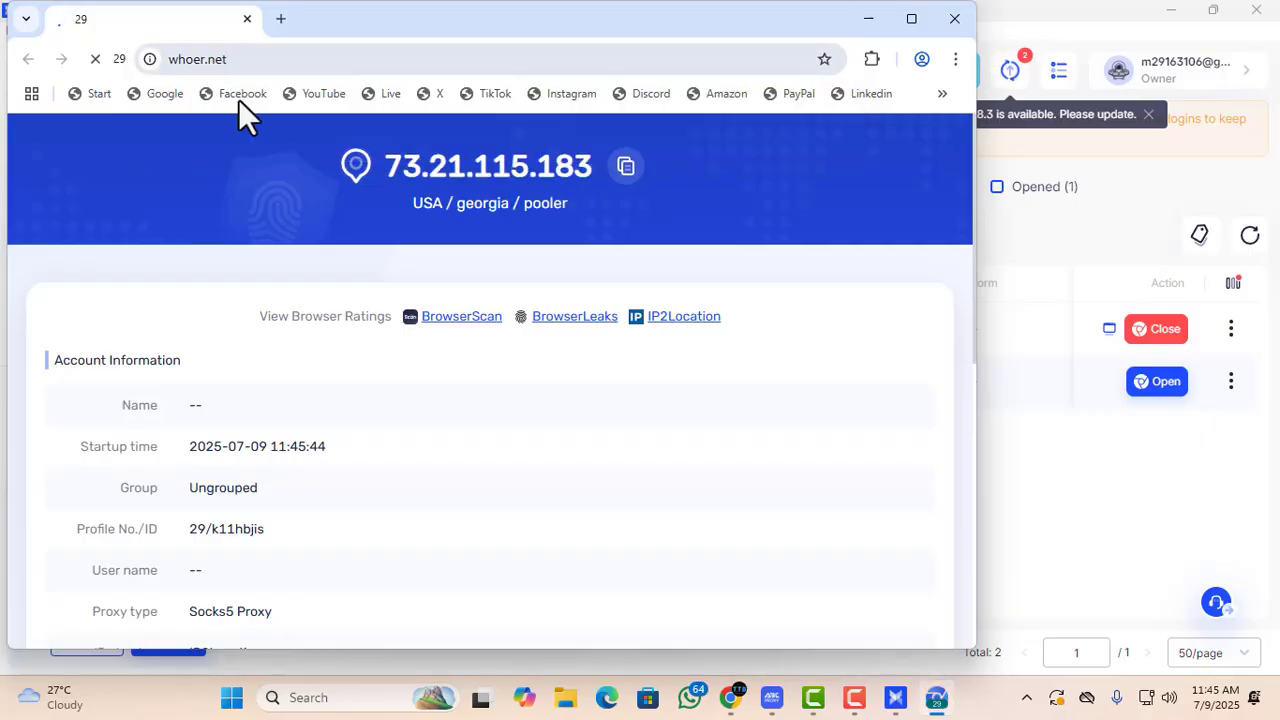
{"action": "left_click", "coordinate": [908, 20]}
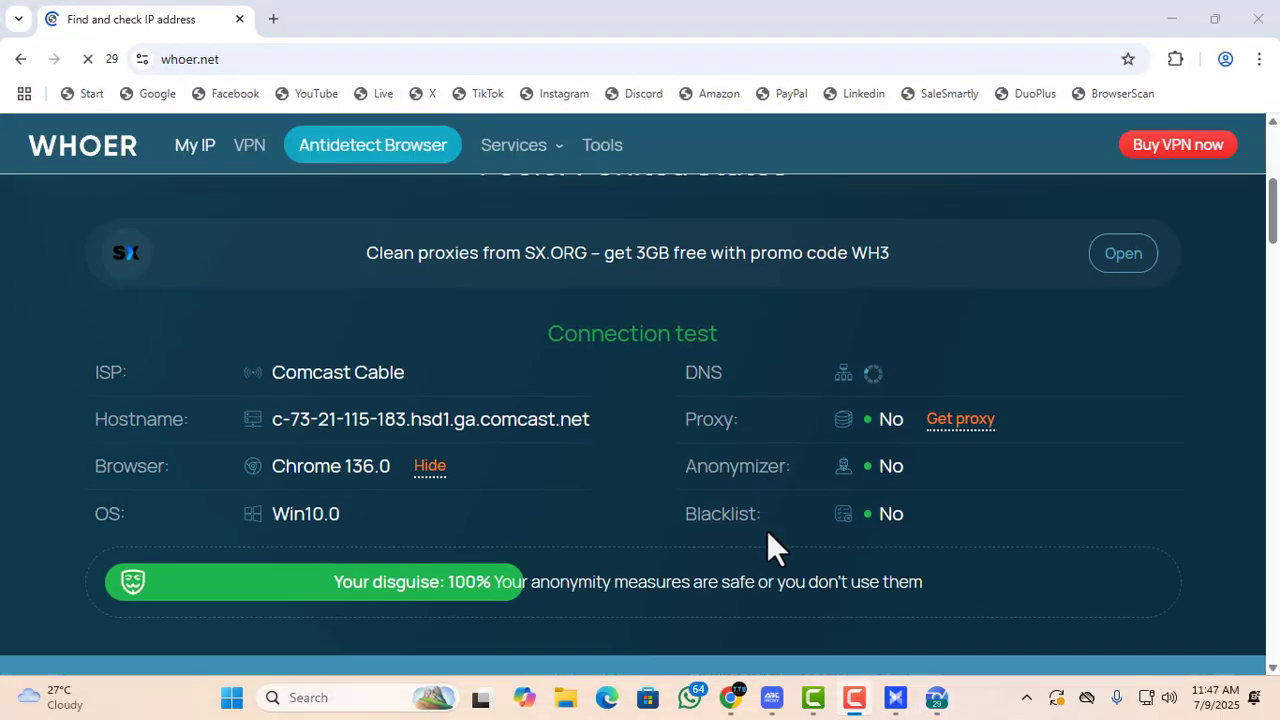
Examine the whoer.net connection test, checking the ISP, proxy, anonymizer, blacklist and disguise entries.
{"action": "scroll", "coordinate": [766, 543], "scroll_direction": "down", "scroll_amount": 1}
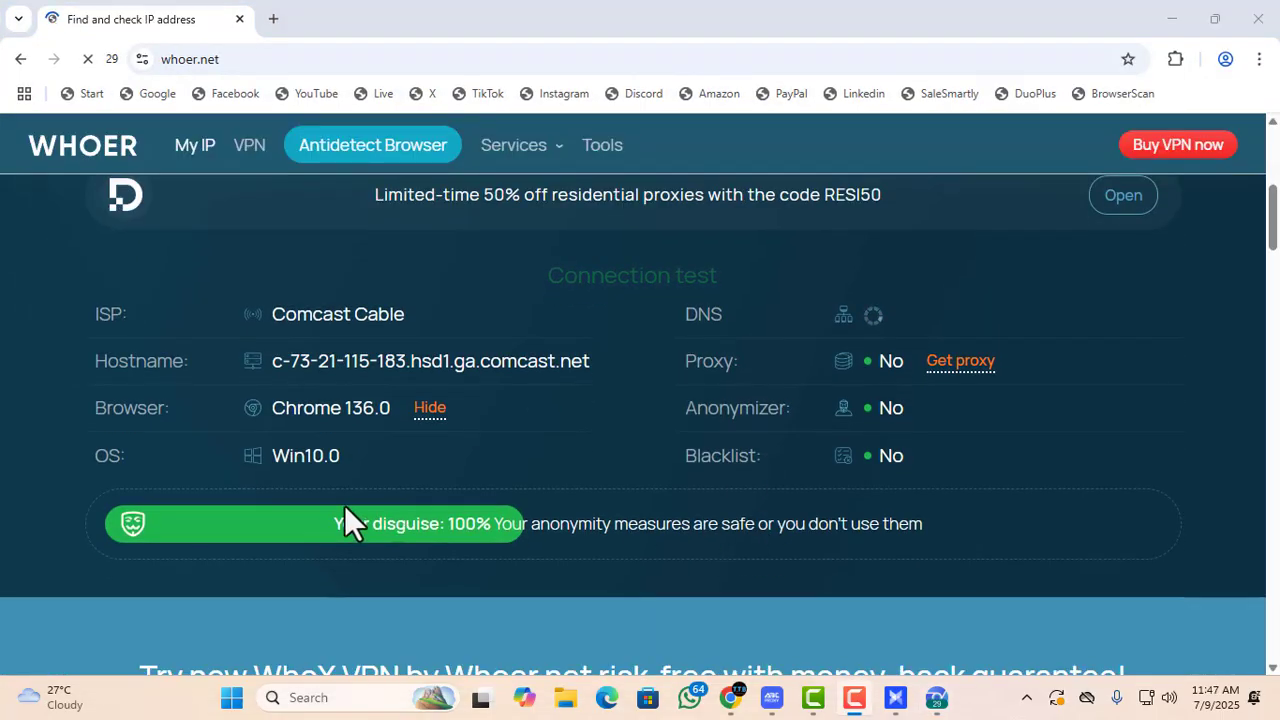
{"action": "left_click_drag", "start_coordinate": [276, 308], "coordinate": [357, 308]}
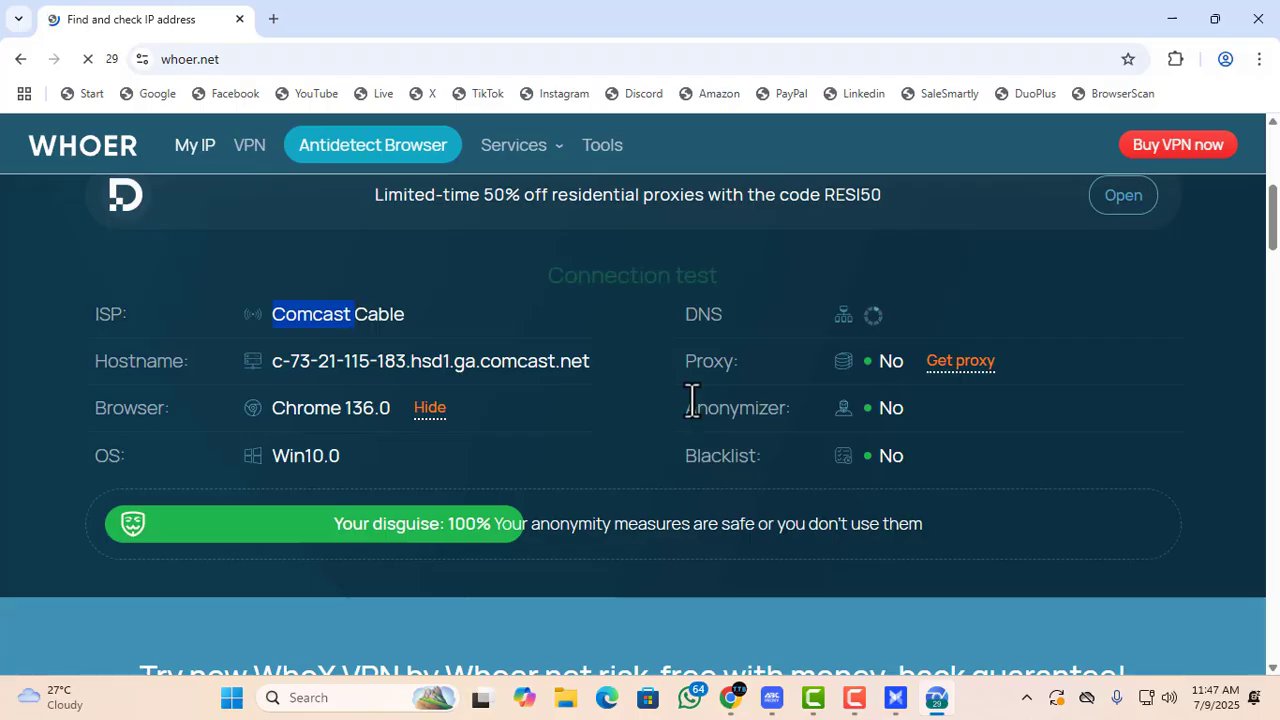
{"action": "left_click_drag", "start_coordinate": [892, 361], "coordinate": [889, 451]}
{"action": "scroll", "coordinate": [836, 461], "scroll_direction": "down", "scroll_amount": 3}
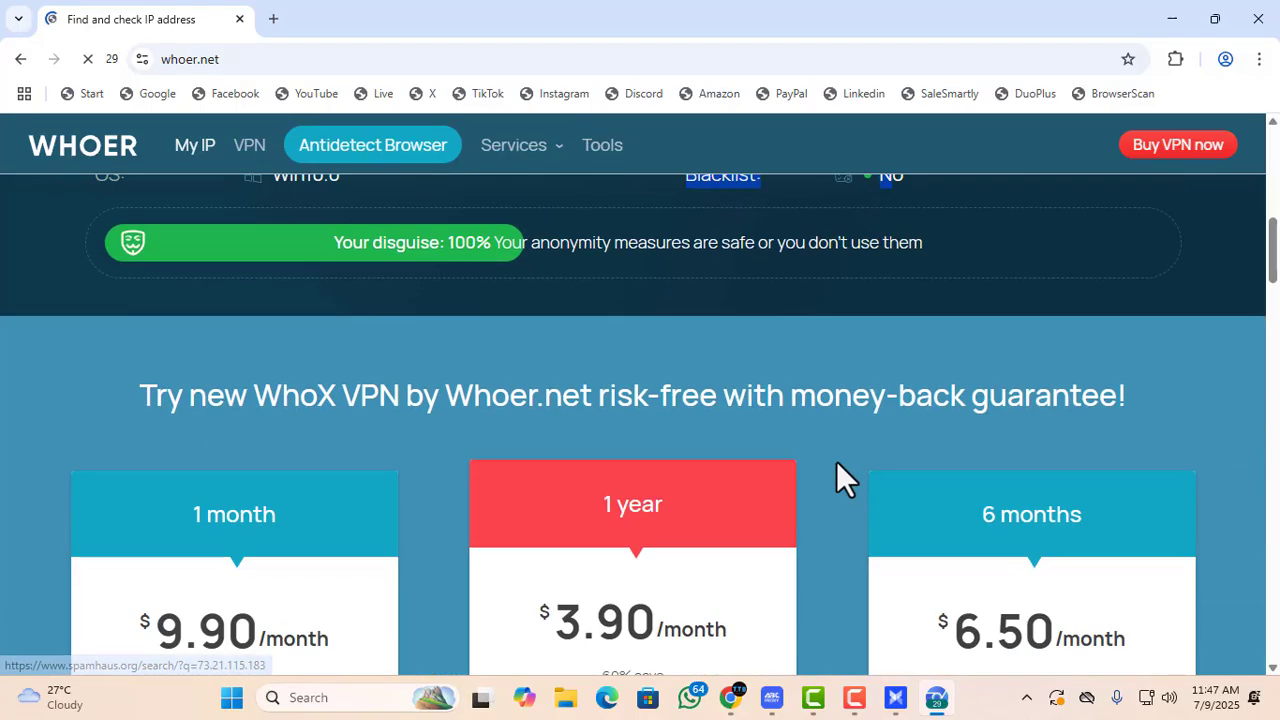
{"action": "scroll", "coordinate": [821, 460], "scroll_direction": "up", "scroll_amount": 2}
{"action": "scroll", "coordinate": [784, 464], "scroll_direction": "up", "scroll_amount": 1}
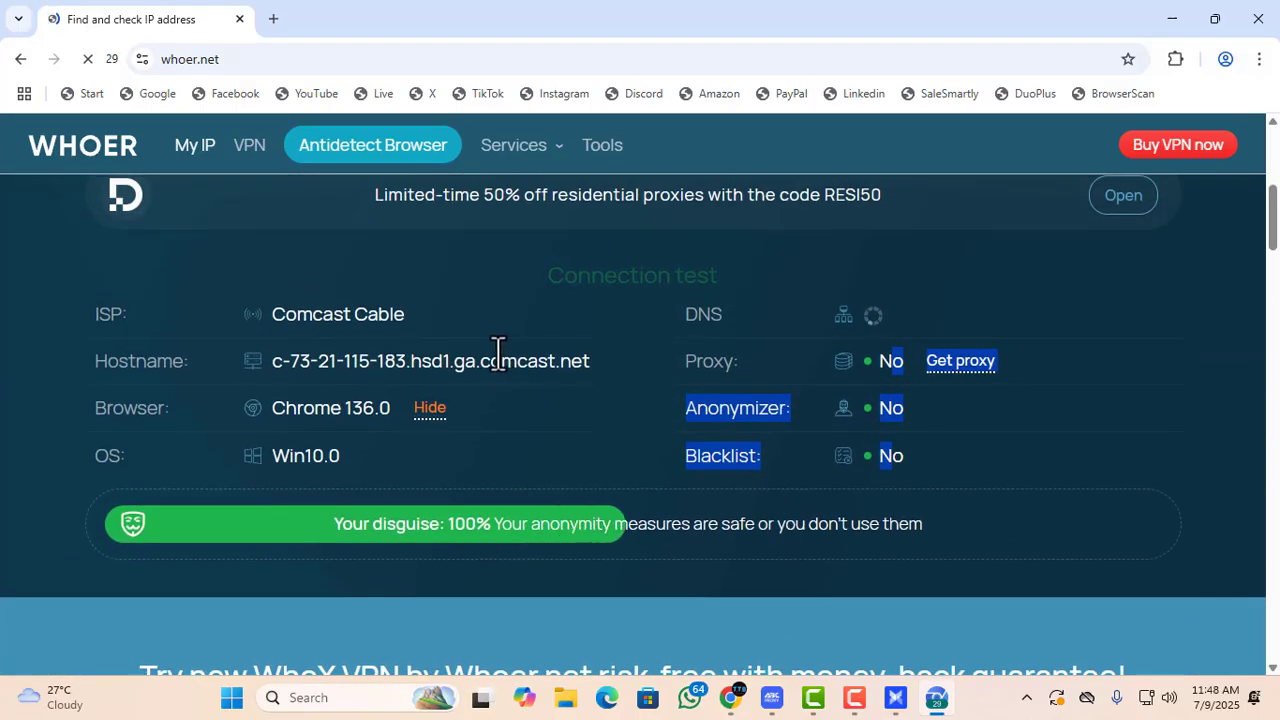
{"action": "left_click_drag", "start_coordinate": [289, 320], "coordinate": [354, 320]}
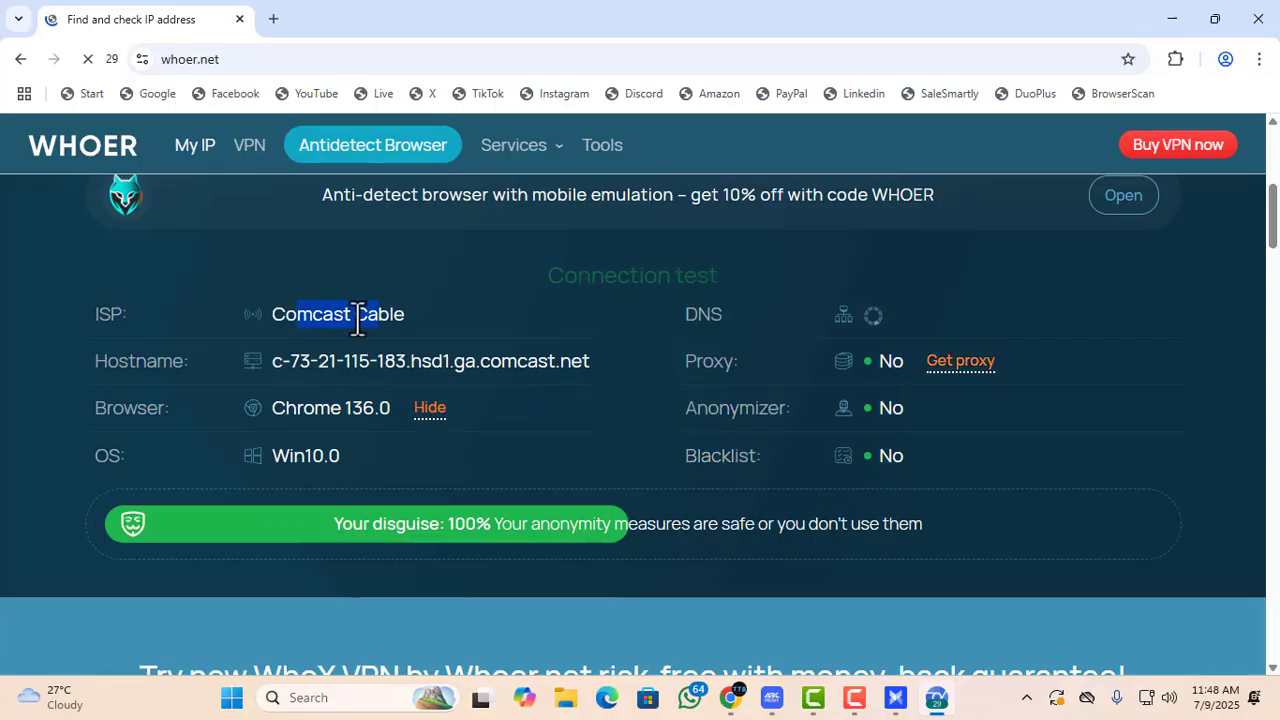
{"action": "double_click", "coordinate": [356, 318]}
Switch to ABC Proxy and sort the United States proxy list by ISP in both directions to compare providers.
{"action": "left_click", "coordinate": [771, 697]}
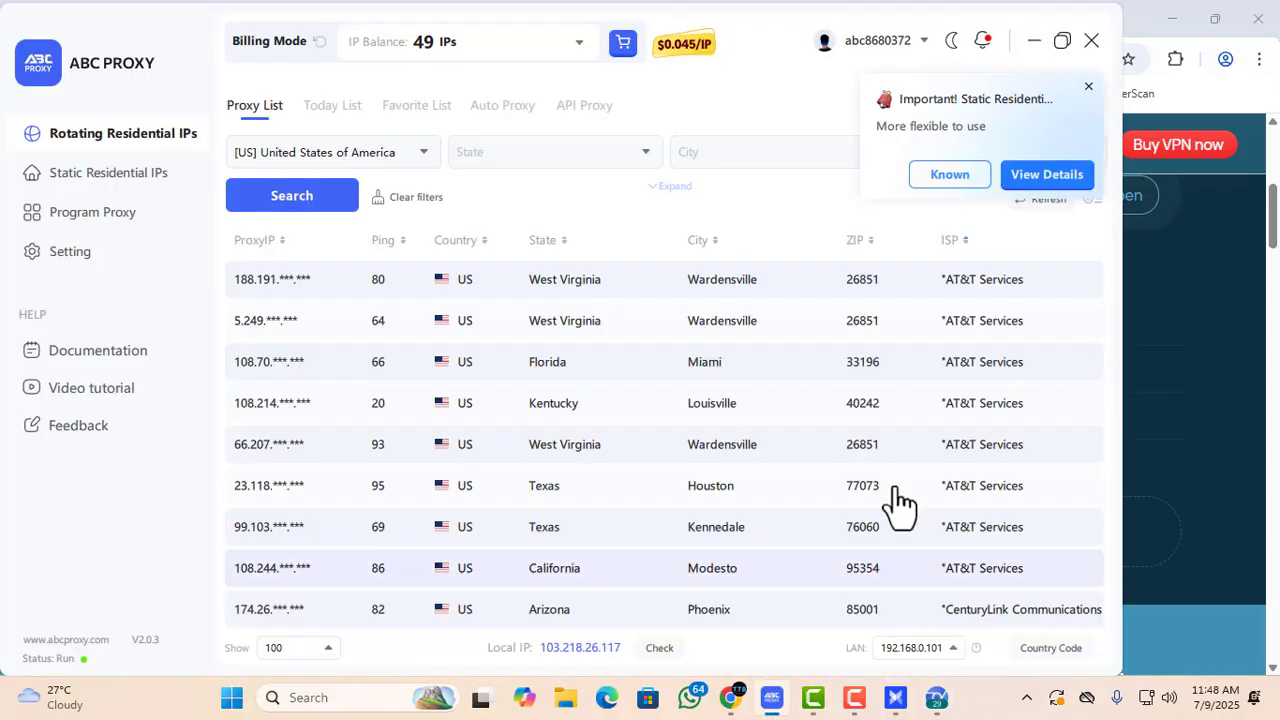
{"action": "left_click", "coordinate": [966, 243]}
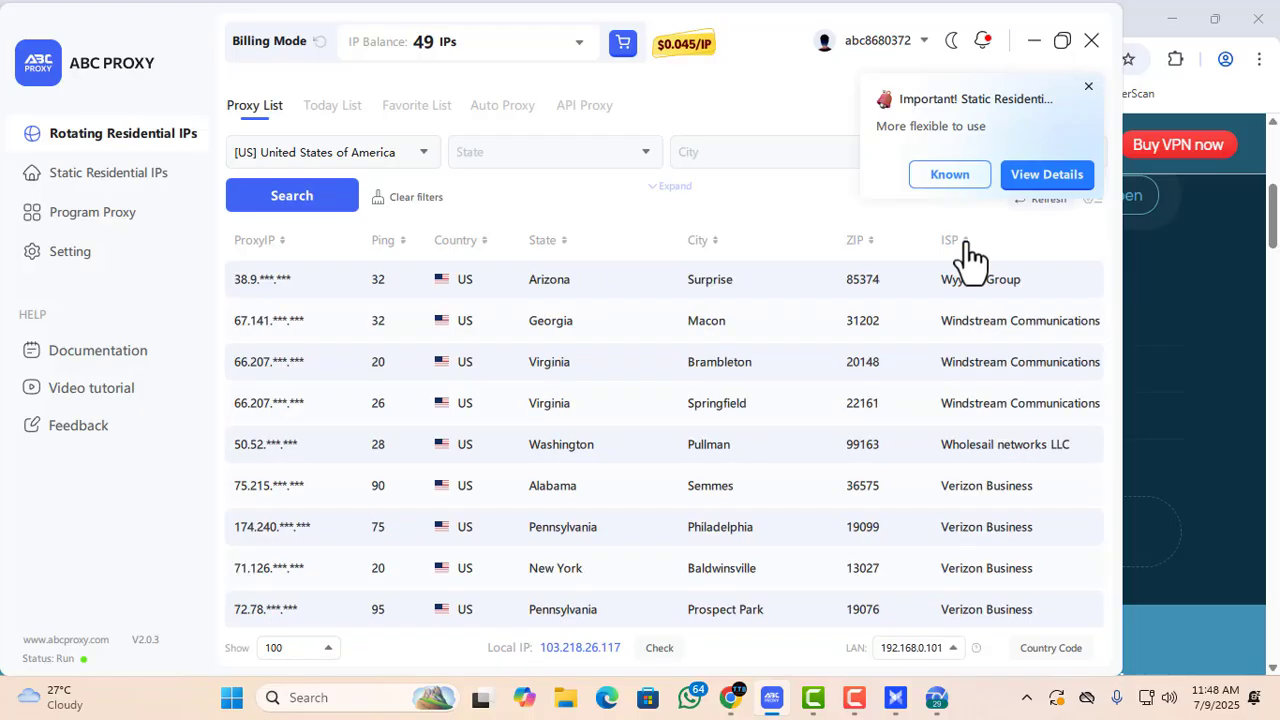
{"action": "left_click", "coordinate": [966, 243]}
{"action": "left_click", "coordinate": [966, 243]}
{"action": "left_click", "coordinate": [967, 245]}
{"action": "left_click", "coordinate": [967, 245]}
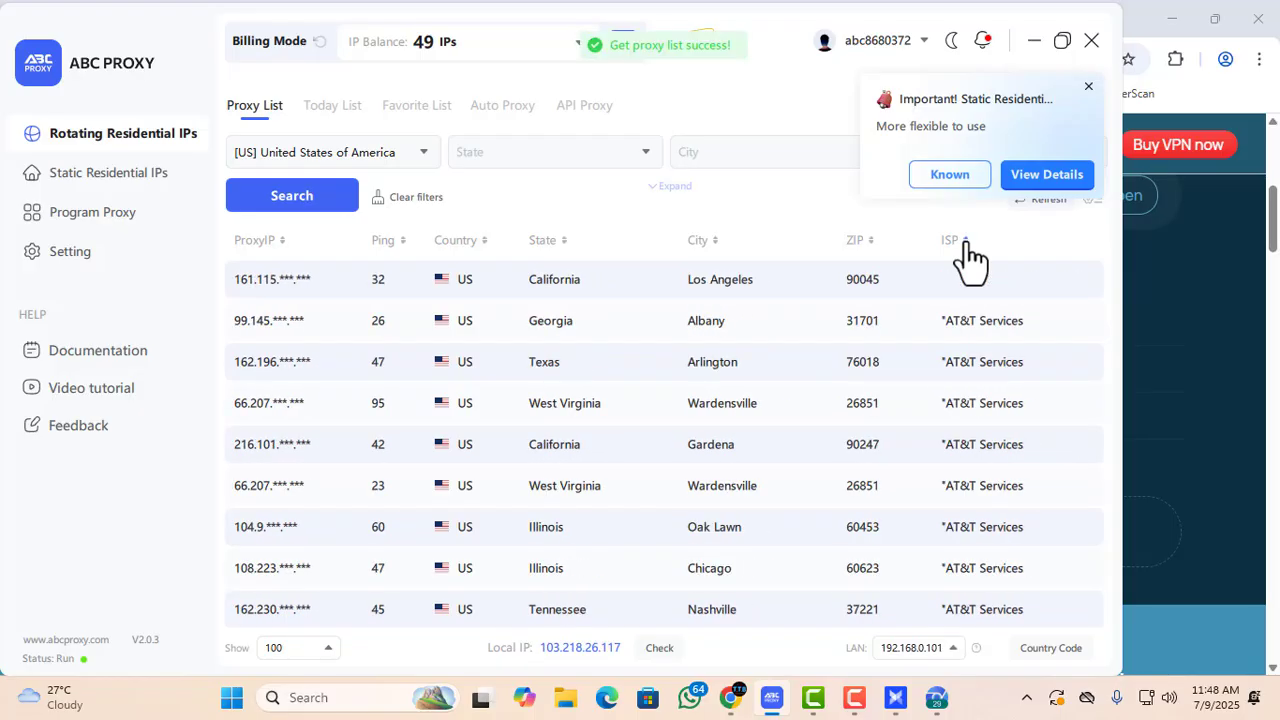
{"action": "left_click", "coordinate": [967, 245]}
Minimize ABC Proxy to return to the whoer.net results and check the ISP name again.
{"action": "left_click", "coordinate": [1034, 40]}
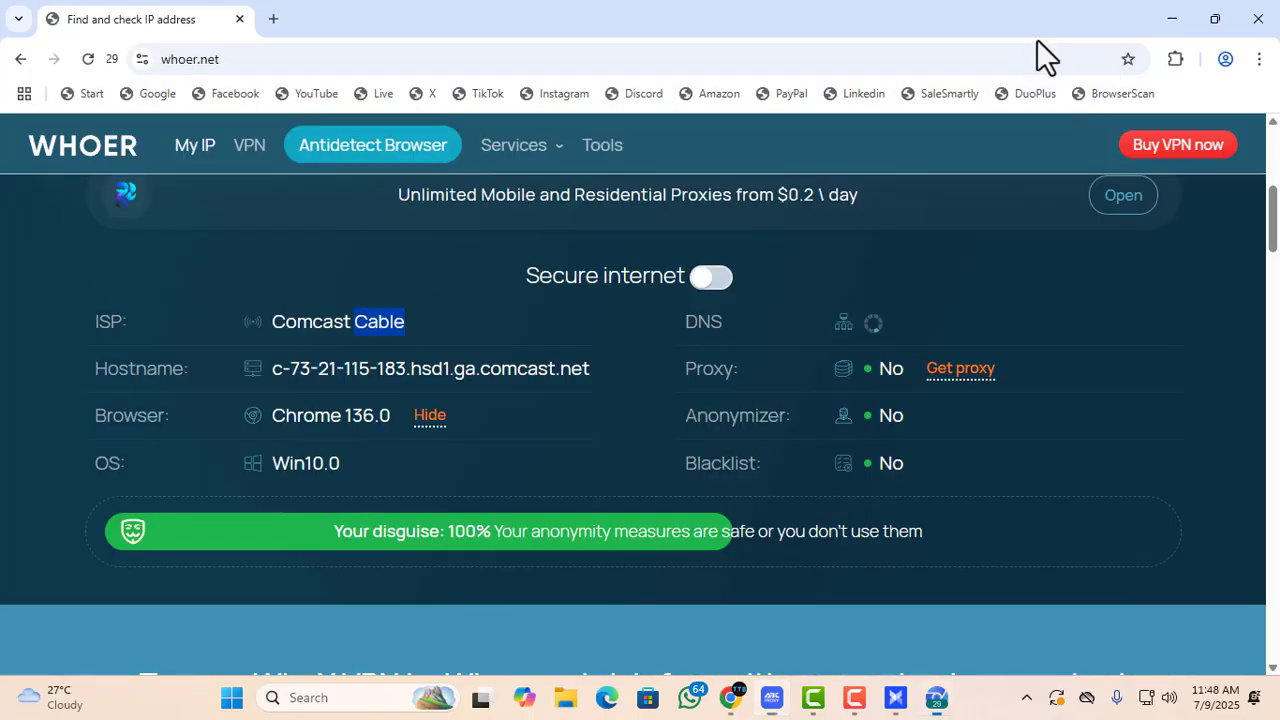
{"action": "double_click", "coordinate": [318, 316]}
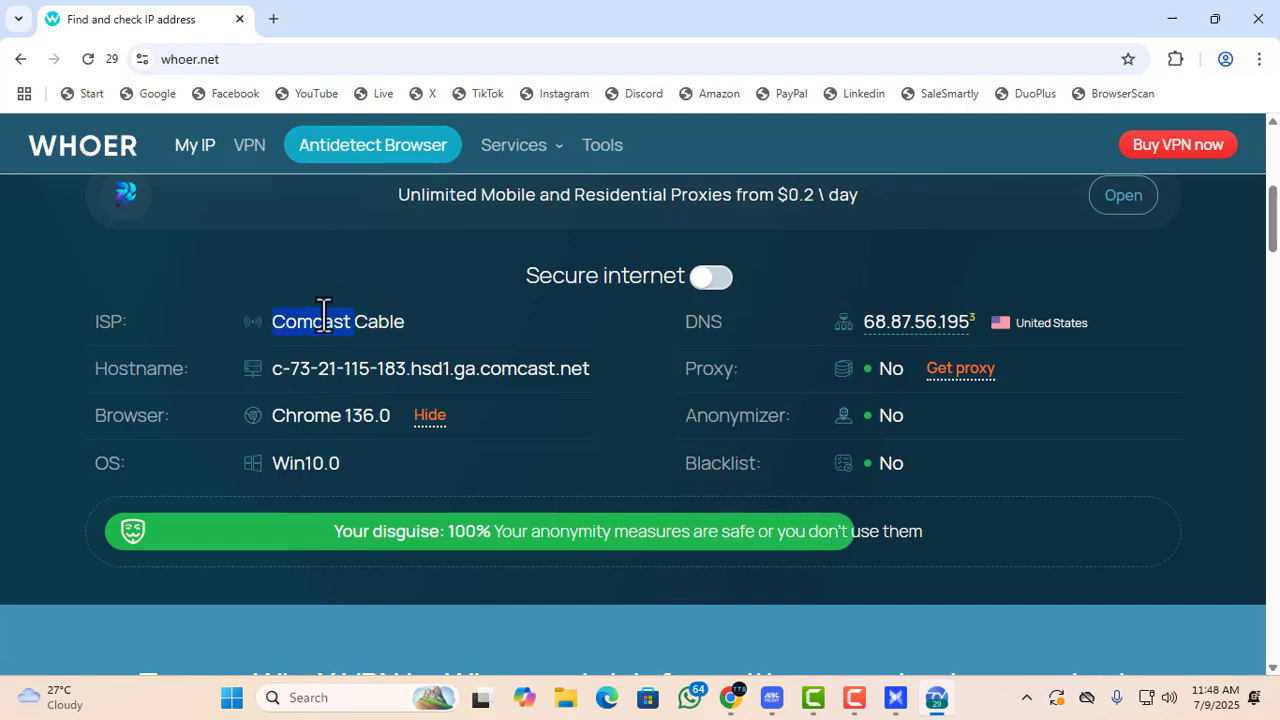
{"action": "left_click", "coordinate": [386, 316]}
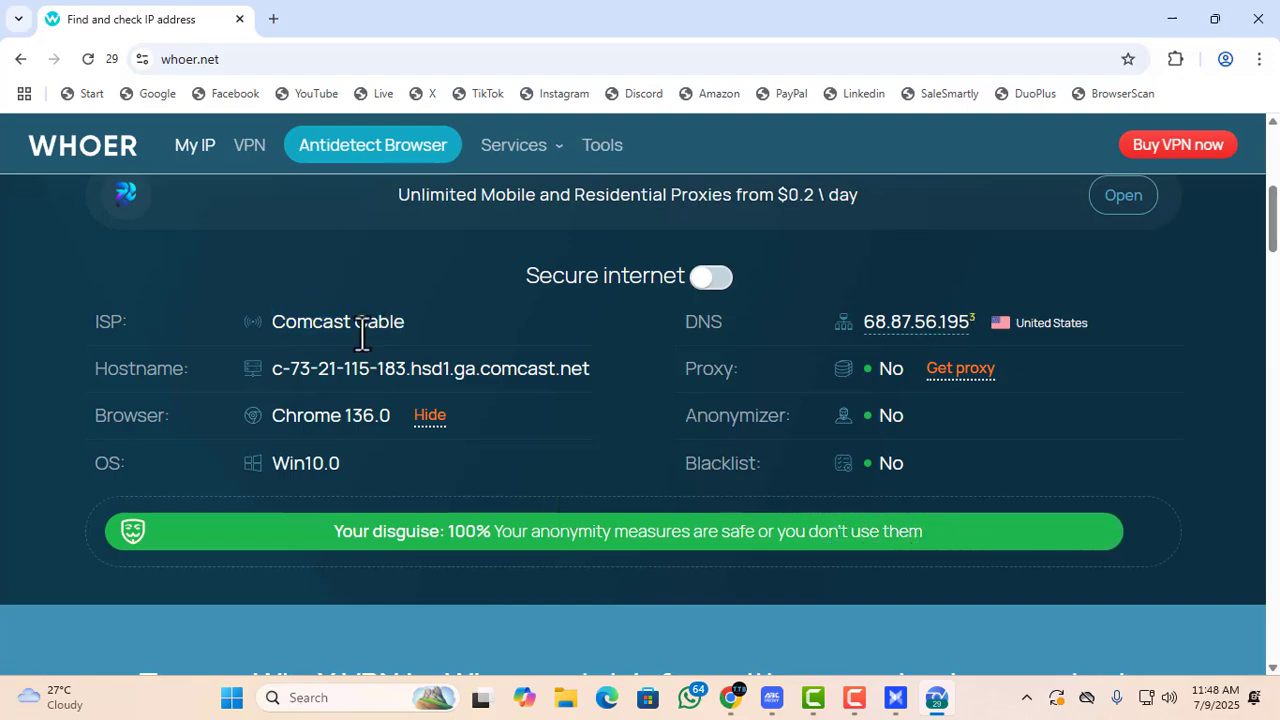